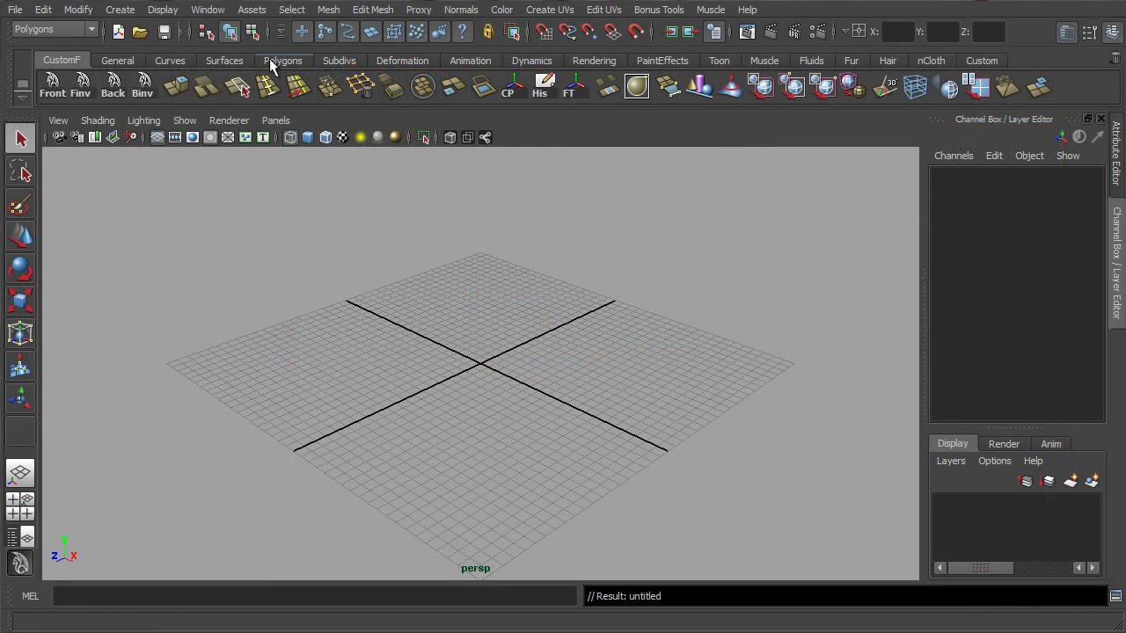
- Draw a polygon cube on the grid and select its Width, Height and Depth channels
{"action": "left_click", "coordinate": [273, 60]}
{"action": "left_click", "coordinate": [85, 86]}
{"action": "left_click_drag", "start_coordinate": [563, 413], "coordinate": [656, 403]}
{"action": "left_click_drag", "start_coordinate": [1058, 402], "coordinate": [1063, 412]}
- Size the cube 500×300×500 and set its Translate Y to 150
{"action": "type", "text": "5050"}
{"action": "key", "text": "Return"}
{"action": "double_click", "coordinate": [1055, 202]}
{"action": "type", "text": "150"}
{"action": "key", "text": "Return"}
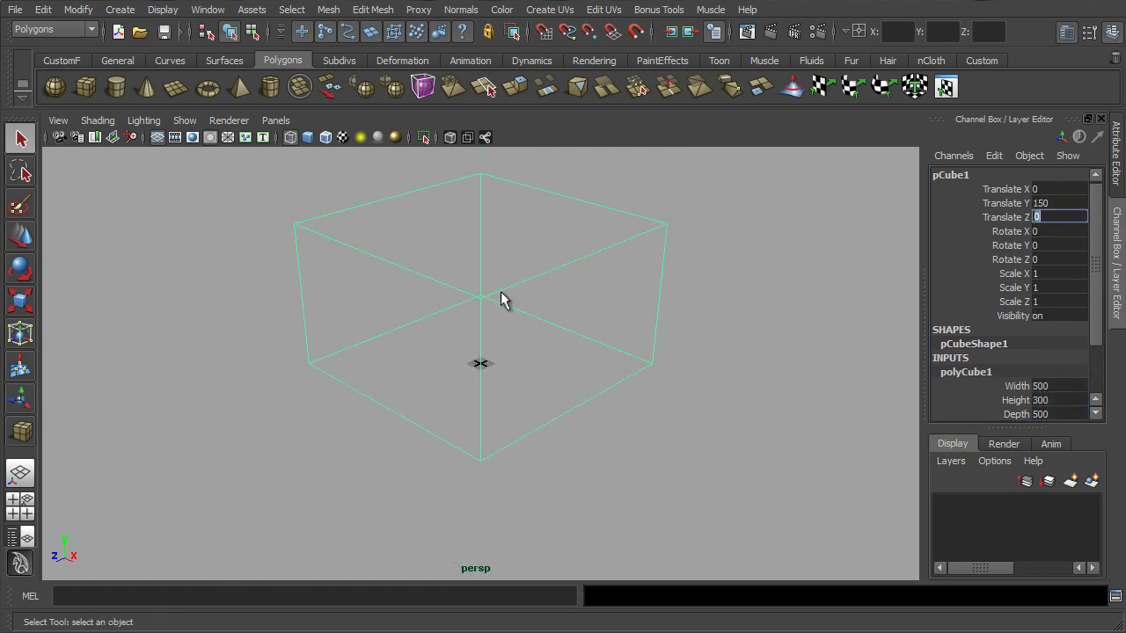
- Delete the cube's front and top faces to open up the room
{"action": "key", "text": "5"}
{"action": "key", "text": "f"}
{"action": "right_click", "coordinate": [442, 279]}
{"action": "left_click", "coordinate": [408, 432]}
{"action": "left_click", "coordinate": [30, 242]}
{"action": "left_click", "coordinate": [528, 326]}
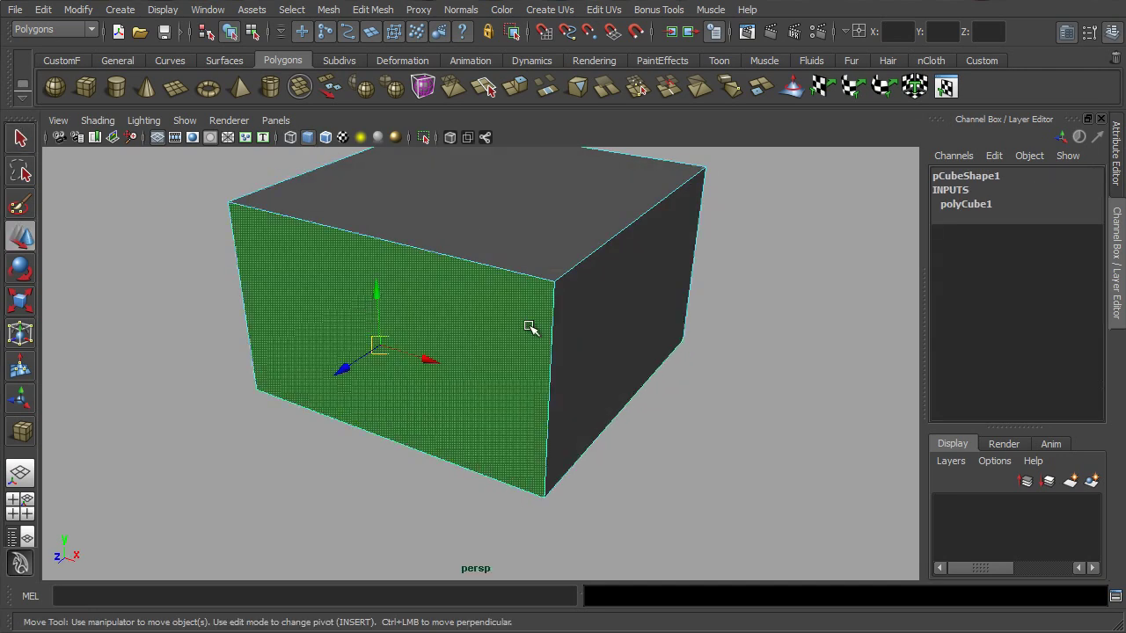
{"action": "left_click", "coordinate": [558, 238], "text": "shift"}
{"action": "key", "text": "Delete"}
{"action": "left_click_drag", "start_coordinate": [566, 297], "coordinate": [543, 343], "text": "alt"}
{"action": "right_click_drag", "start_coordinate": [543, 342], "coordinate": [588, 320]}
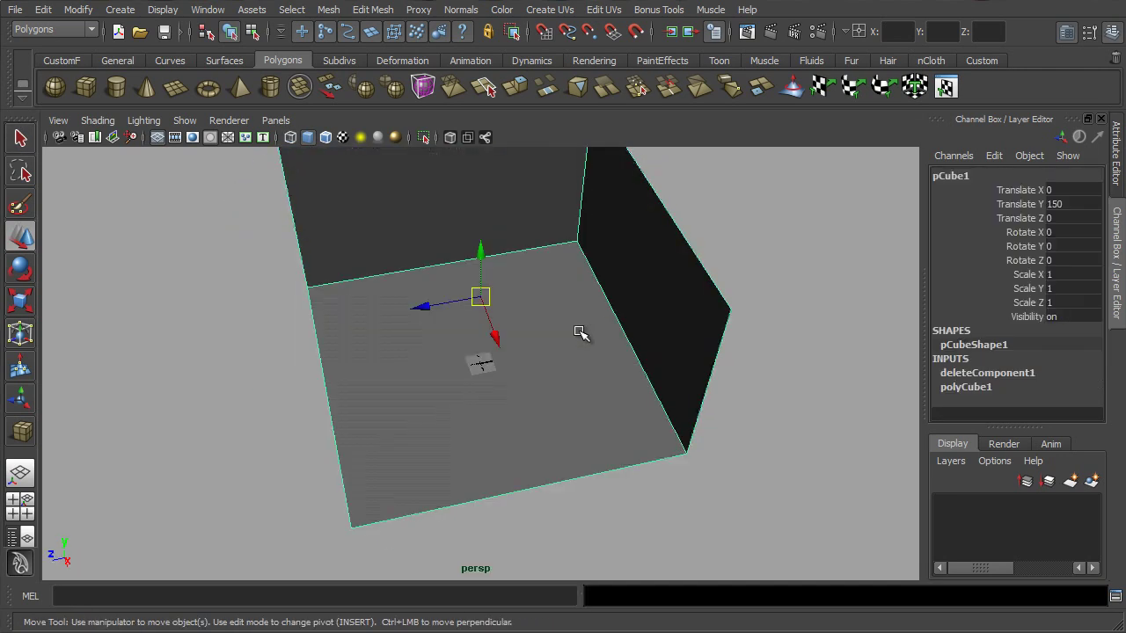
{"action": "scroll", "coordinate": [472, 327], "scroll_direction": "up", "scroll_amount": 3}
- Create a 300×300×30 wall slab cube raised to Y 150
{"action": "left_click", "coordinate": [85, 86]}
{"action": "left_click", "coordinate": [476, 360]}
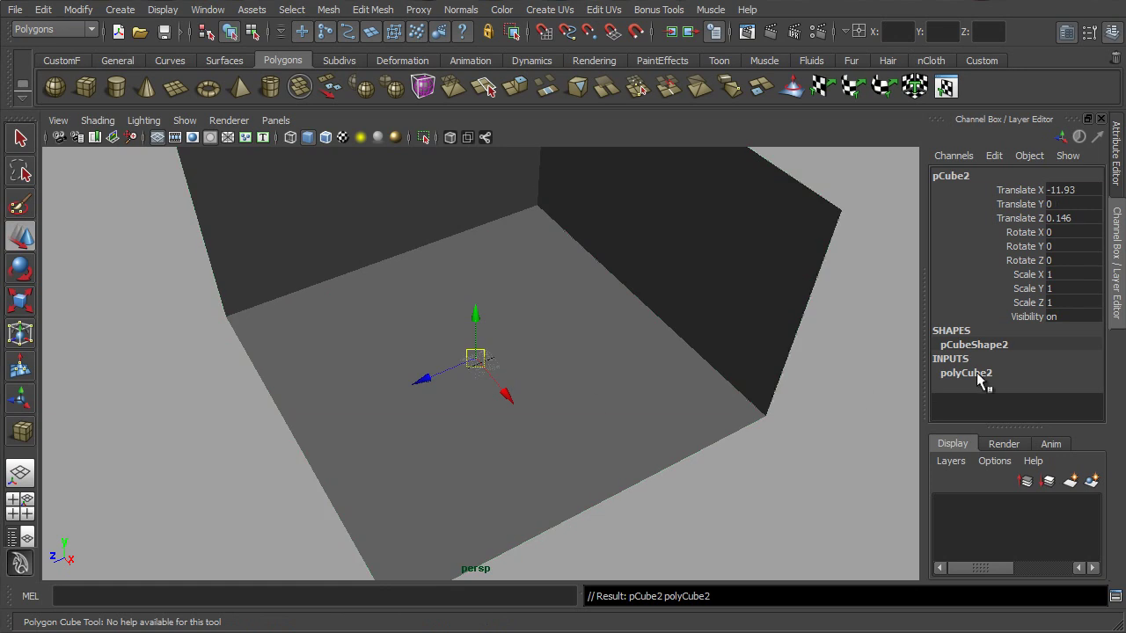
{"action": "left_click", "coordinate": [959, 373]}
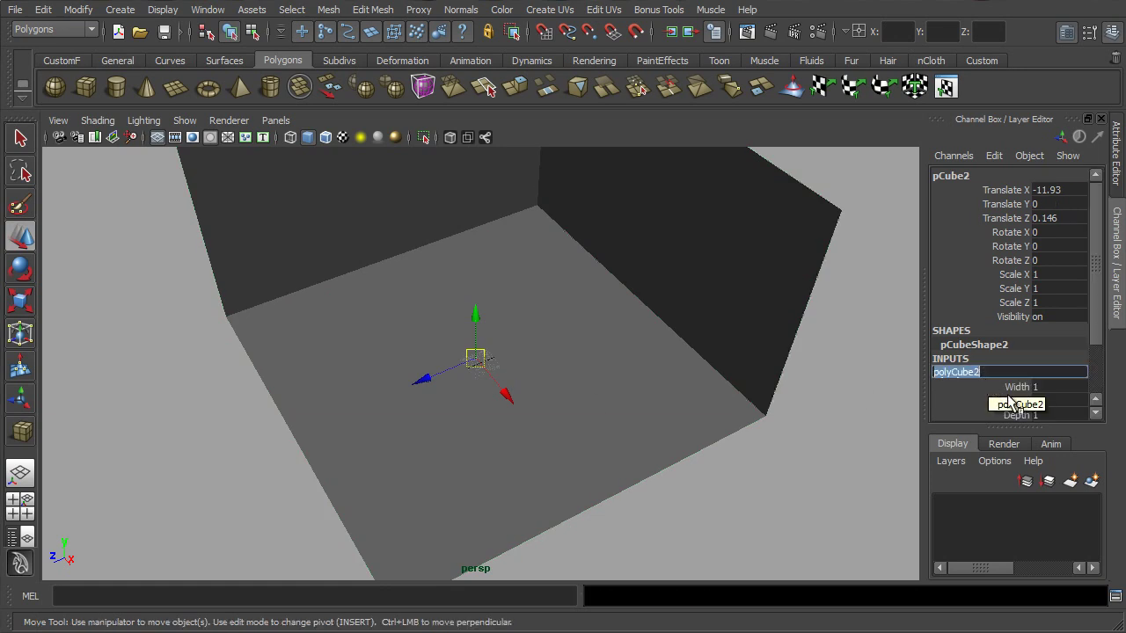
{"action": "left_click_drag", "start_coordinate": [1059, 387], "coordinate": [1061, 413]}
{"action": "type", "text": "9"}
{"action": "key", "text": "Return"}
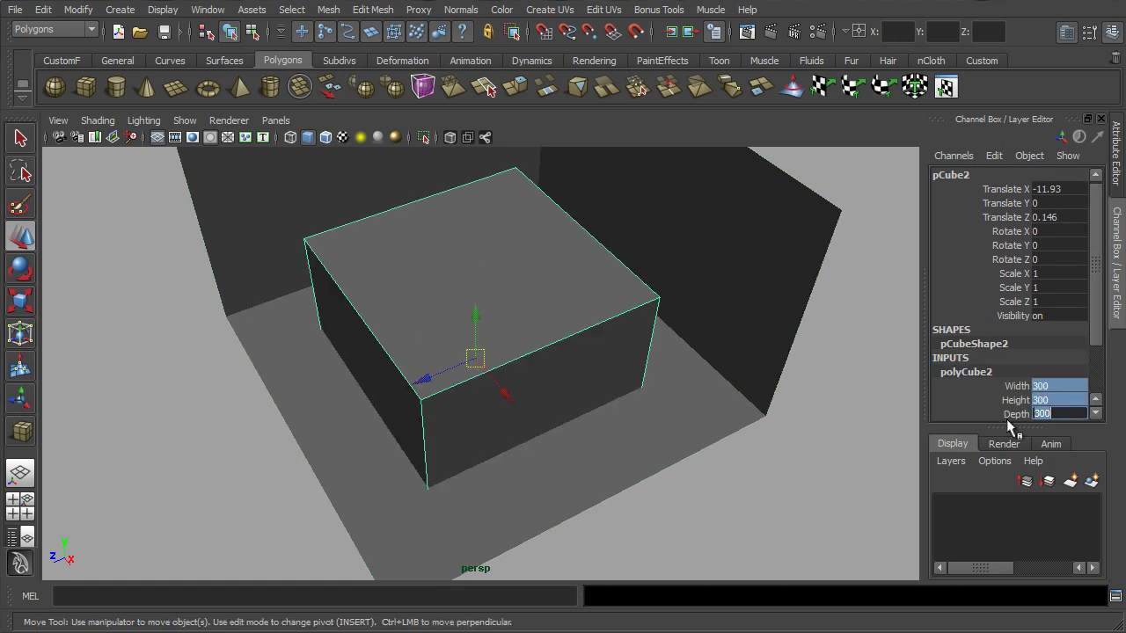
{"action": "key", "text": "Return"}
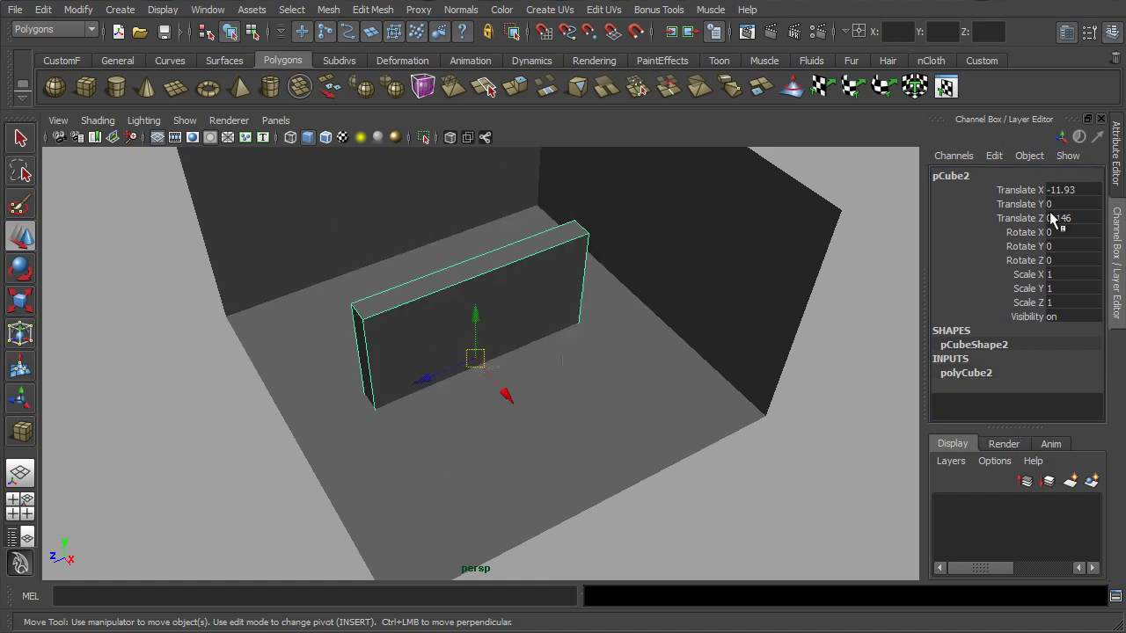
{"action": "type", "text": "150"}
{"action": "key", "text": "Return"}
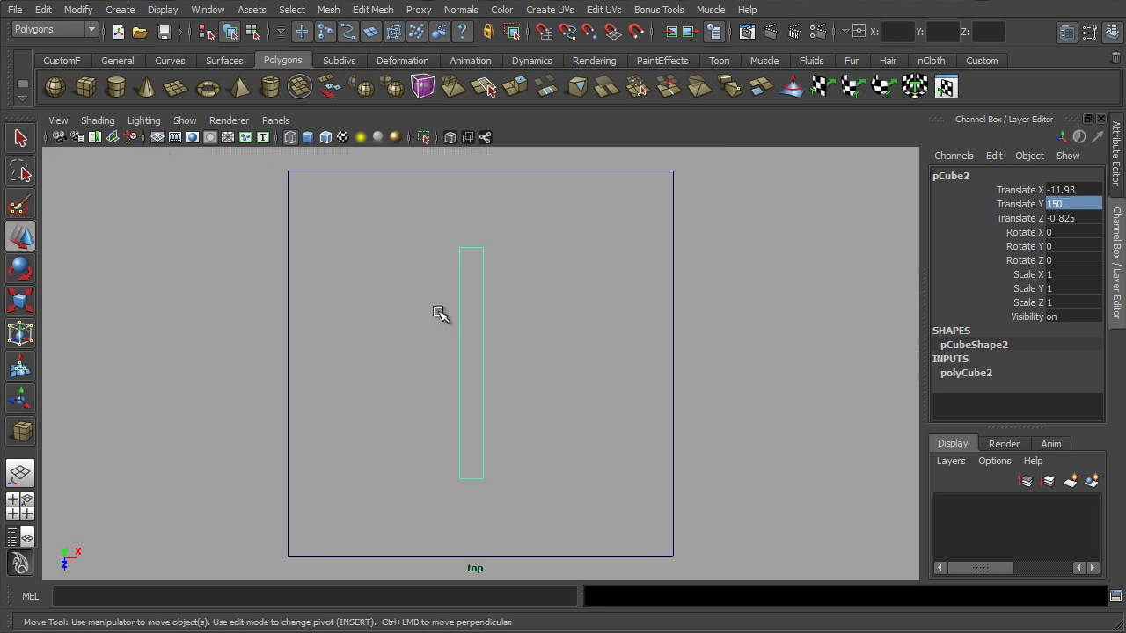
- Move the wall slab over against the room's left wall
{"action": "key", "text": "space"}
{"action": "left_click_drag", "start_coordinate": [694, 220], "coordinate": [680, 180]}
{"action": "key", "text": "space"}
{"action": "mouse_move", "coordinate": [452, 367]}
{"action": "left_mouse_down"}
{"action": "mouse_move", "coordinate": [356, 373]}
{"action": "mouse_move", "coordinate": [598, 409]}
{"action": "mouse_move", "coordinate": [206, 248]}
{"action": "left_mouse_up"}
{"action": "scroll", "coordinate": [378, 363], "scroll_direction": "down", "scroll_amount": 3}
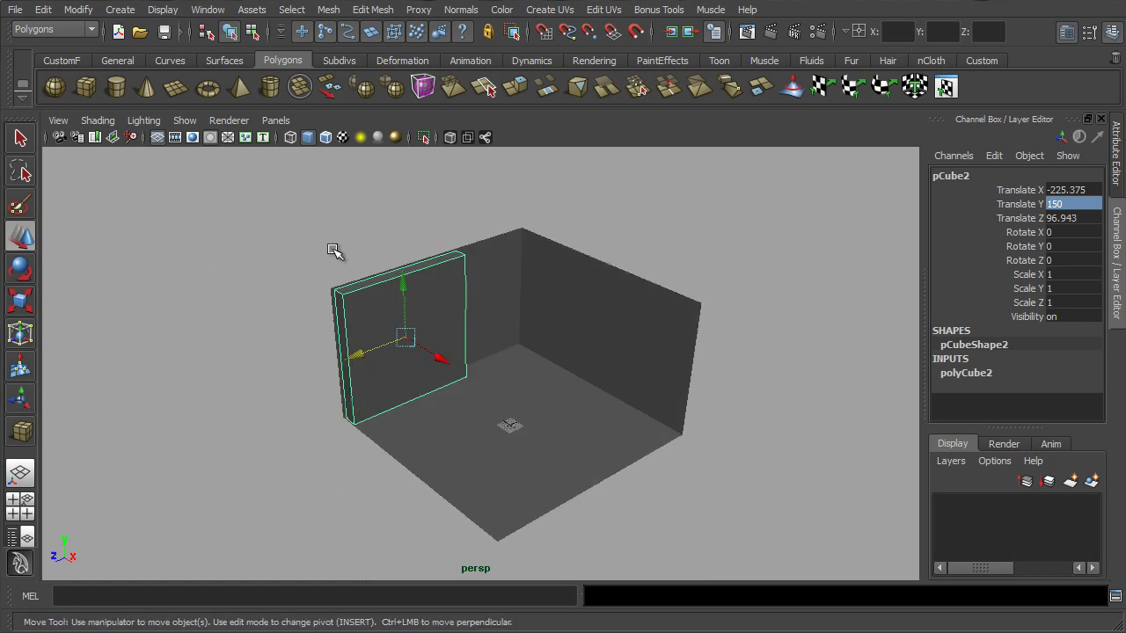
- Place a new box on the room floor
{"action": "key", "text": "y"}
{"action": "left_click_drag", "start_coordinate": [334, 253], "coordinate": [439, 352], "text": "alt"}
{"action": "left_click", "coordinate": [451, 356]}
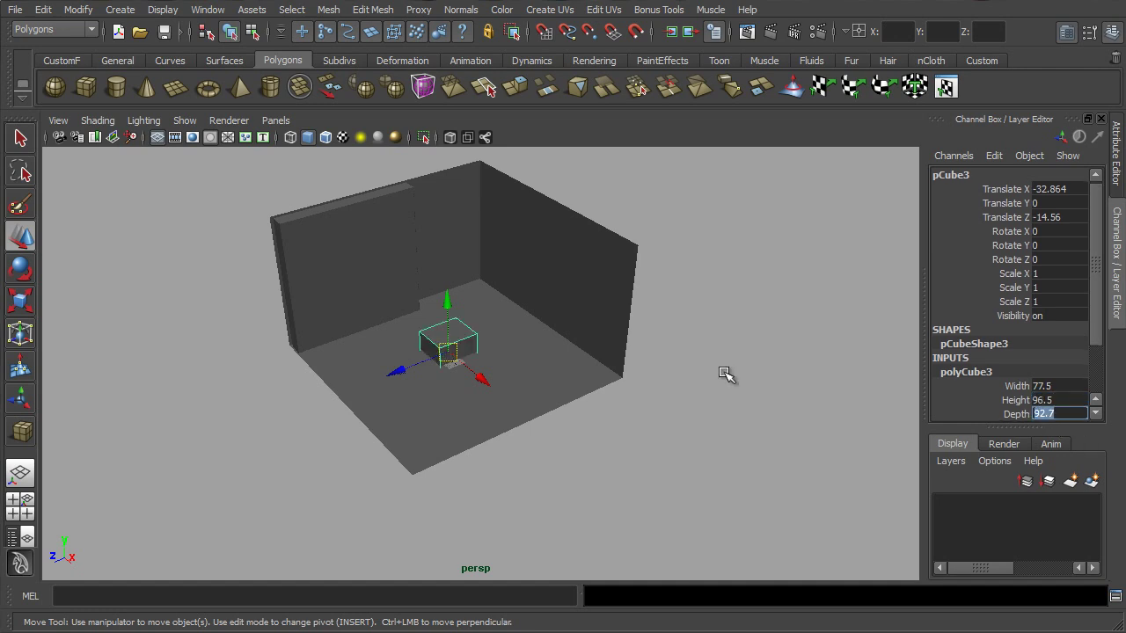
- Lift the floor box onto the floor, then duplicate it and move the copy along X and Z
{"action": "left_click_drag", "start_coordinate": [447, 299], "coordinate": [439, 281]}
{"action": "key", "text": "f"}
{"action": "mouse_move", "coordinate": [520, 390]}
{"action": "left_mouse_down", "text": "alt"}
{"action": "mouse_move", "coordinate": [562, 331]}
{"action": "mouse_move", "coordinate": [479, 314]}
{"action": "left_mouse_up", "text": "alt"}
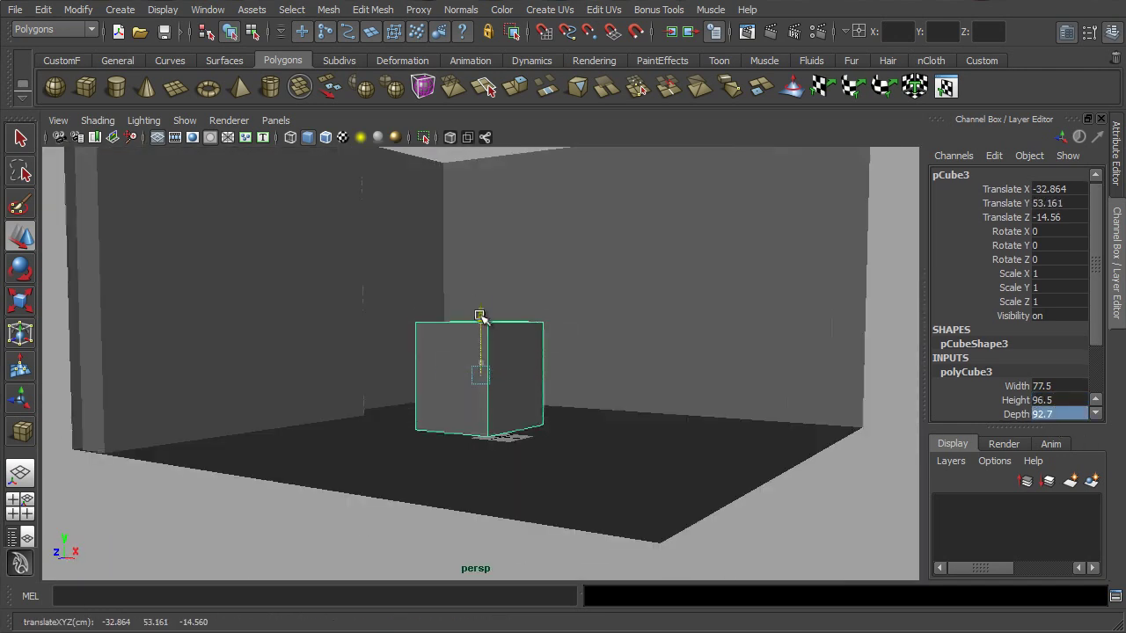
{"action": "key", "text": "space"}
{"action": "key", "text": "space"}
{"action": "key", "text": "ctrl+d"}
{"action": "left_click_drag", "start_coordinate": [515, 351], "coordinate": [626, 361]}
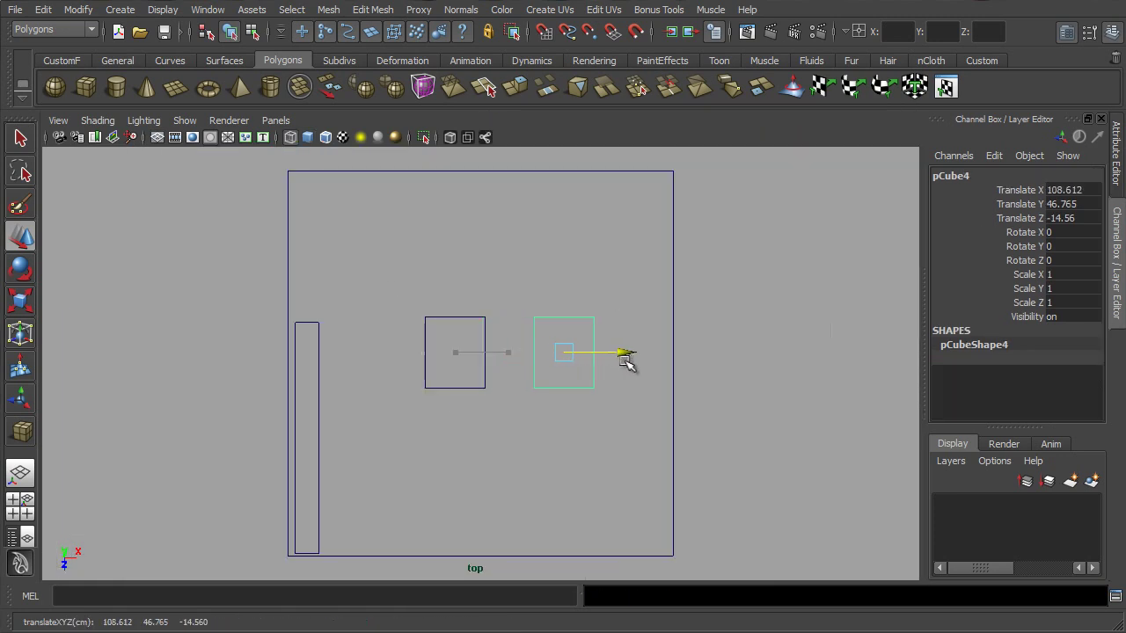
{"action": "key", "text": "space"}
{"action": "key", "text": "space"}
{"action": "left_click_drag", "start_coordinate": [511, 352], "coordinate": [277, 396]}
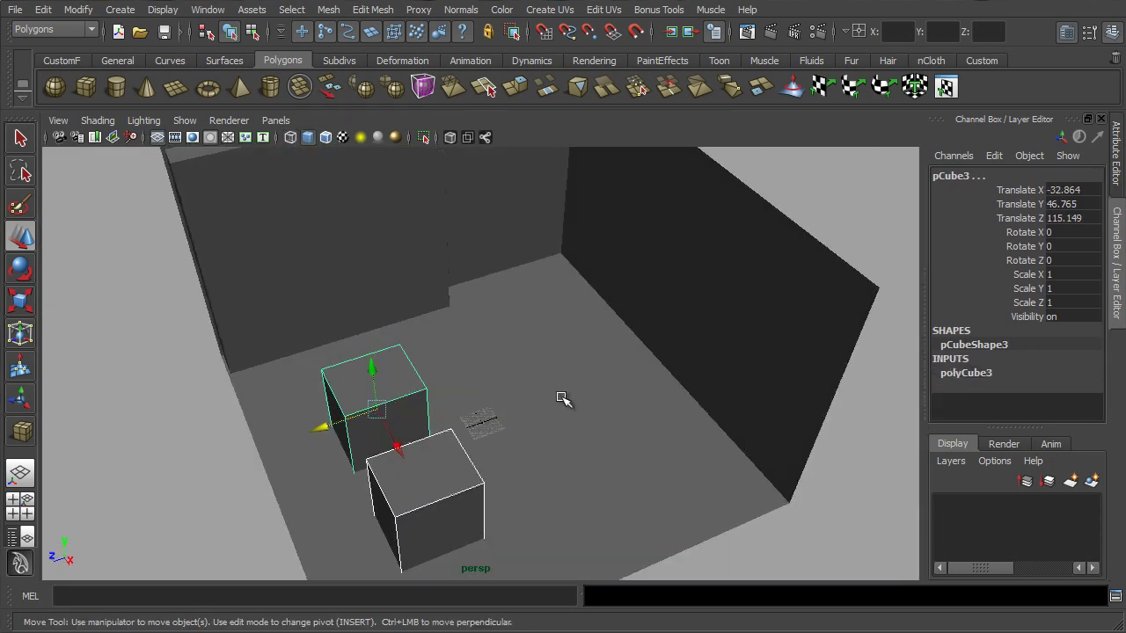
{"action": "left_click_drag", "start_coordinate": [562, 398], "coordinate": [723, 395], "text": "alt"}
- Create a long floor box with Width 238 and adjust its height and depth
{"action": "left_click", "coordinate": [85, 87]}
{"action": "left_click", "coordinate": [528, 371]}
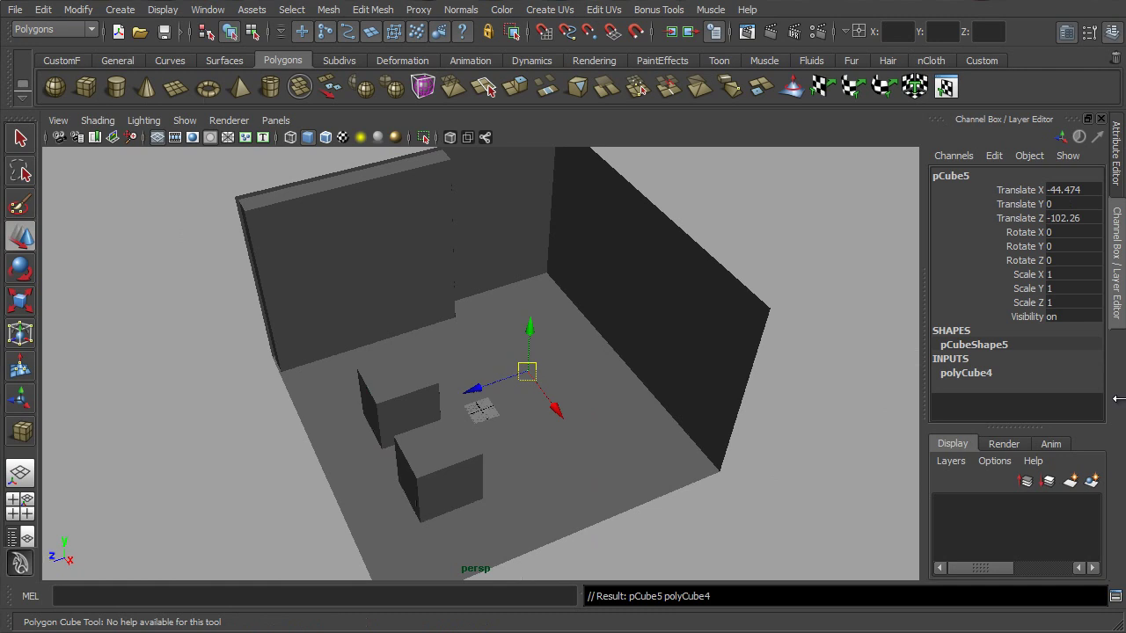
{"action": "left_click", "coordinate": [983, 374]}
{"action": "type", "text": "238"}
{"action": "key", "text": "Return"}
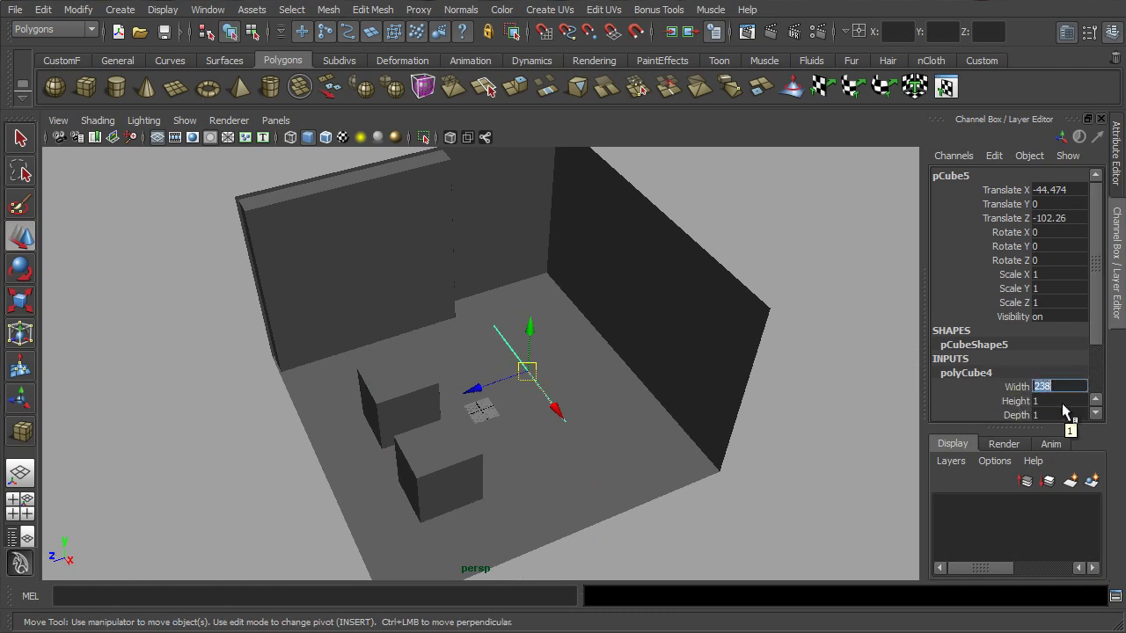
{"action": "left_click", "coordinate": [1063, 402]}
{"action": "left_click", "coordinate": [1060, 416]}
{"action": "key", "text": "Return"}
{"action": "mouse_move", "coordinate": [771, 397]}
{"action": "left_mouse_down", "text": "alt"}
{"action": "mouse_move", "coordinate": [519, 358]}
{"action": "mouse_move", "coordinate": [572, 302]}
{"action": "mouse_move", "coordinate": [572, 322]}
{"action": "mouse_move", "coordinate": [613, 360]}
{"action": "left_mouse_up", "text": "alt"}
{"action": "left_click_drag", "start_coordinate": [539, 365], "coordinate": [761, 391], "text": "alt"}
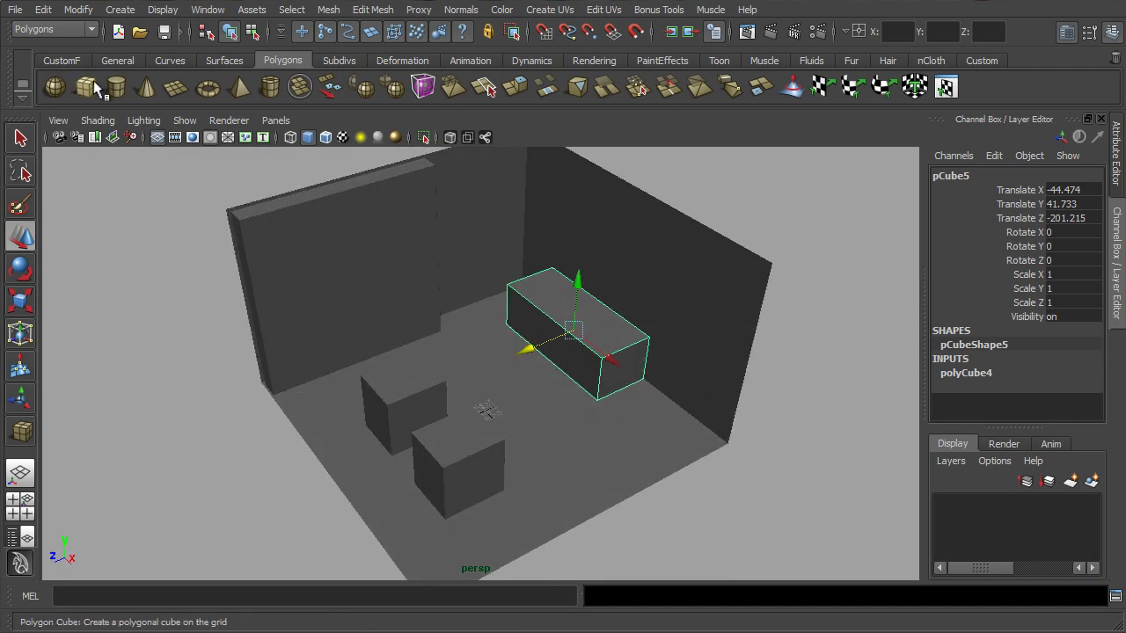
- Add a 150-wide box in the room and raise it slightly
{"action": "left_click", "coordinate": [85, 86]}
{"action": "left_click_drag", "start_coordinate": [396, 352], "coordinate": [528, 395], "text": "alt"}
{"action": "left_click_drag", "start_coordinate": [513, 356], "coordinate": [530, 332]}
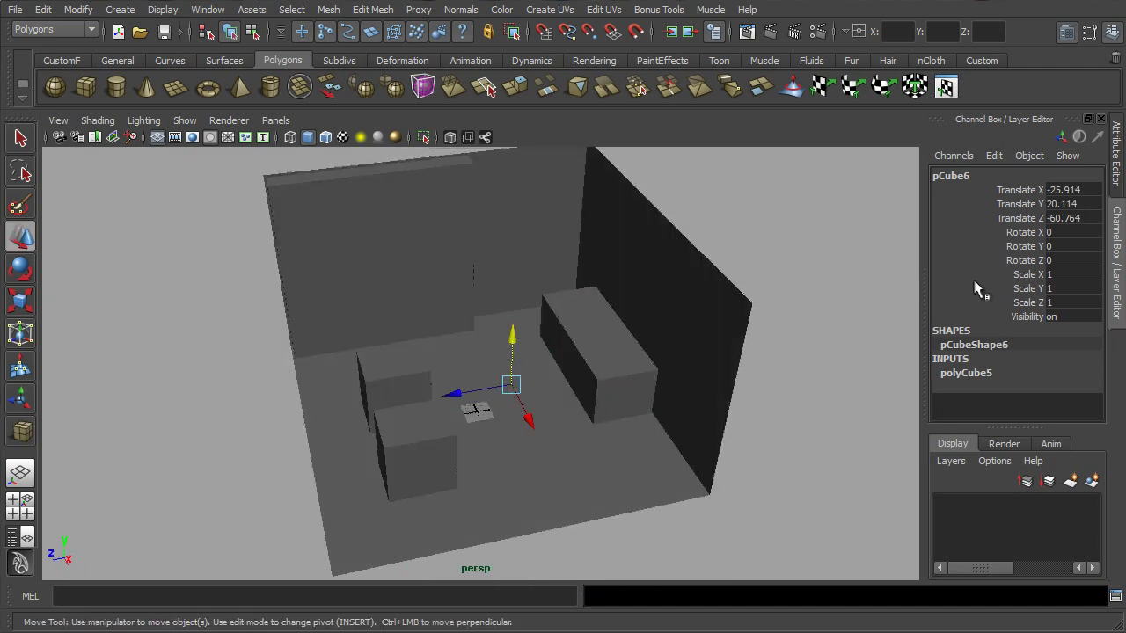
{"action": "left_click", "coordinate": [967, 373]}
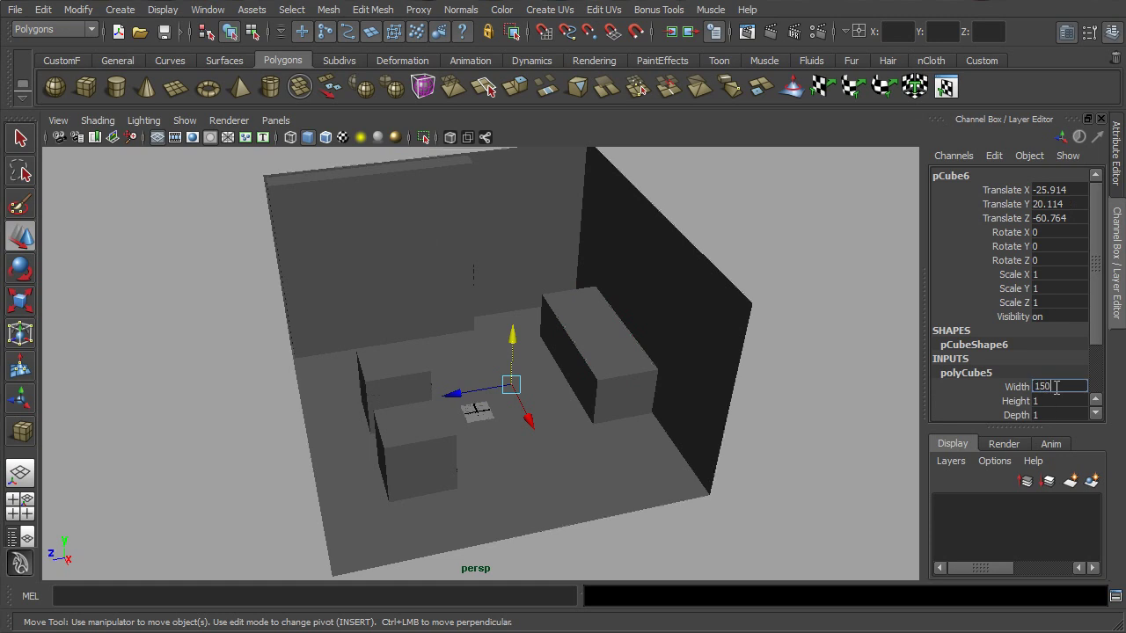
{"action": "key", "text": "Tab"}
{"action": "type", "text": "5"}
{"action": "key", "text": "Return"}
{"action": "left_click_drag", "start_coordinate": [545, 422], "coordinate": [527, 352], "text": "alt"}
{"action": "mouse_move", "coordinate": [527, 351]}
{"action": "left_mouse_down"}
{"action": "mouse_move", "coordinate": [603, 395]}
{"action": "mouse_move", "coordinate": [511, 414]}
{"action": "mouse_move", "coordinate": [352, 264]}
{"action": "left_mouse_up"}
- Place a small cube near the right wall and assign it a new material
{"action": "left_click", "coordinate": [85, 87]}
{"action": "left_click", "coordinate": [665, 382]}
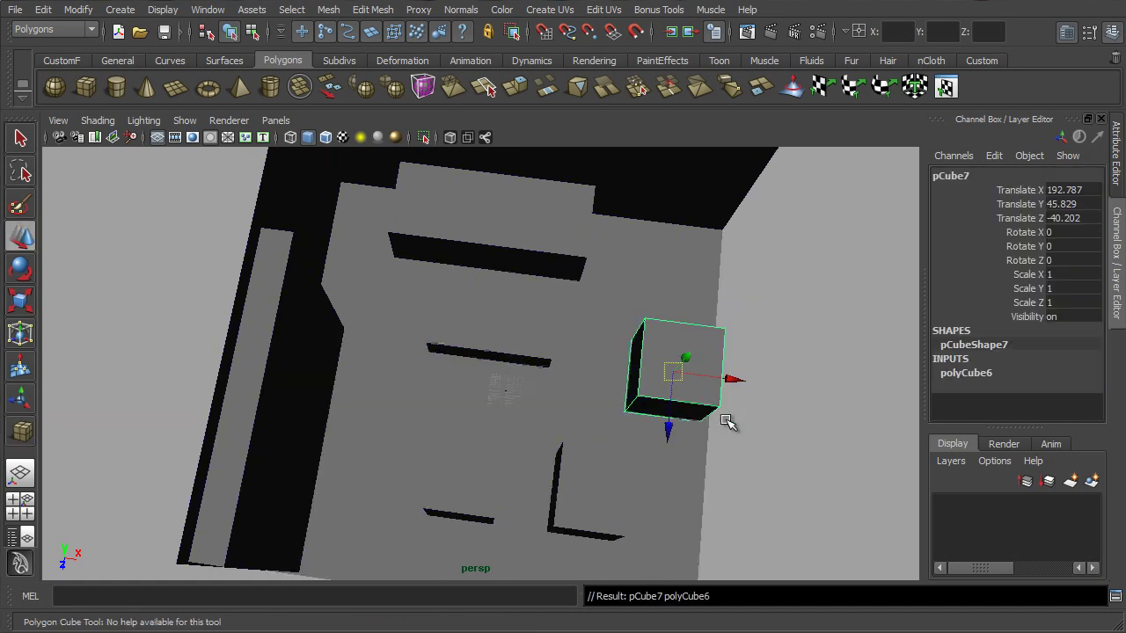
{"action": "left_click_drag", "start_coordinate": [730, 414], "coordinate": [536, 307], "text": "alt"}
{"action": "right_click_drag", "start_coordinate": [563, 343], "coordinate": [607, 598]}
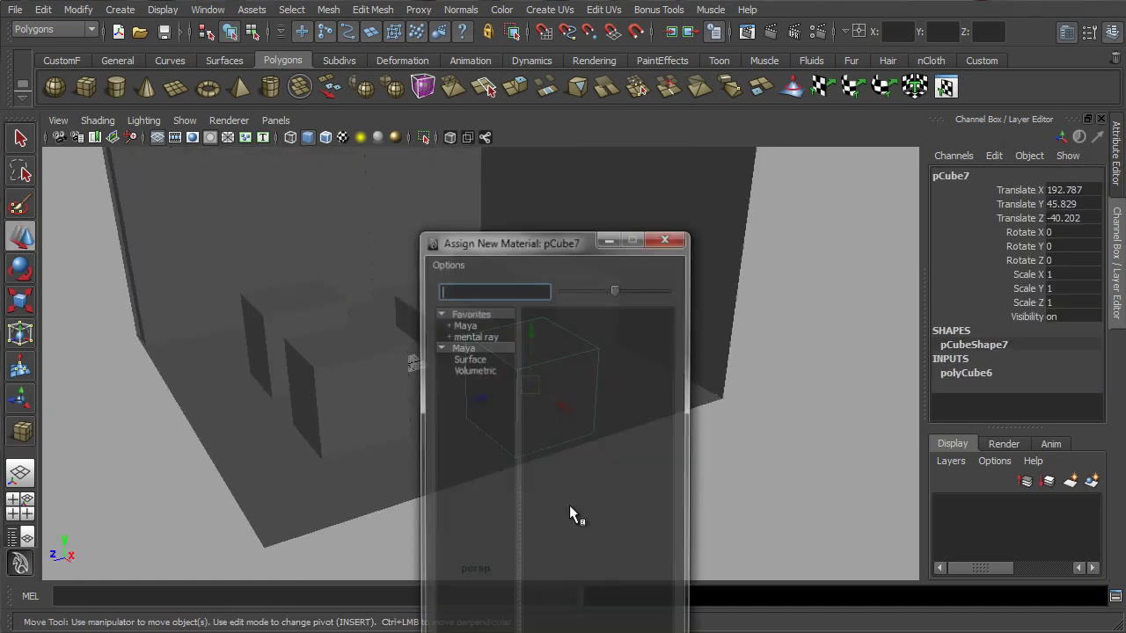
- Give the cube a new Lambert material with a pure red colour
{"action": "left_click", "coordinate": [440, 188]}
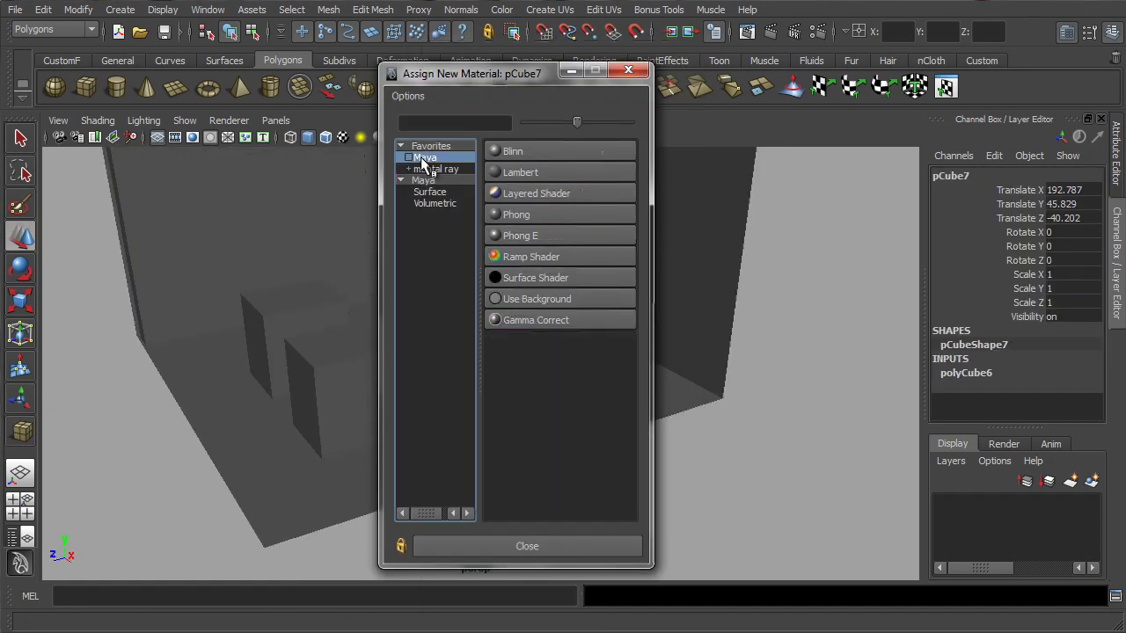
{"action": "left_click", "coordinate": [528, 168]}
{"action": "left_click", "coordinate": [963, 169]}
{"action": "left_click", "coordinate": [905, 370]}
{"action": "left_click", "coordinate": [880, 322]}
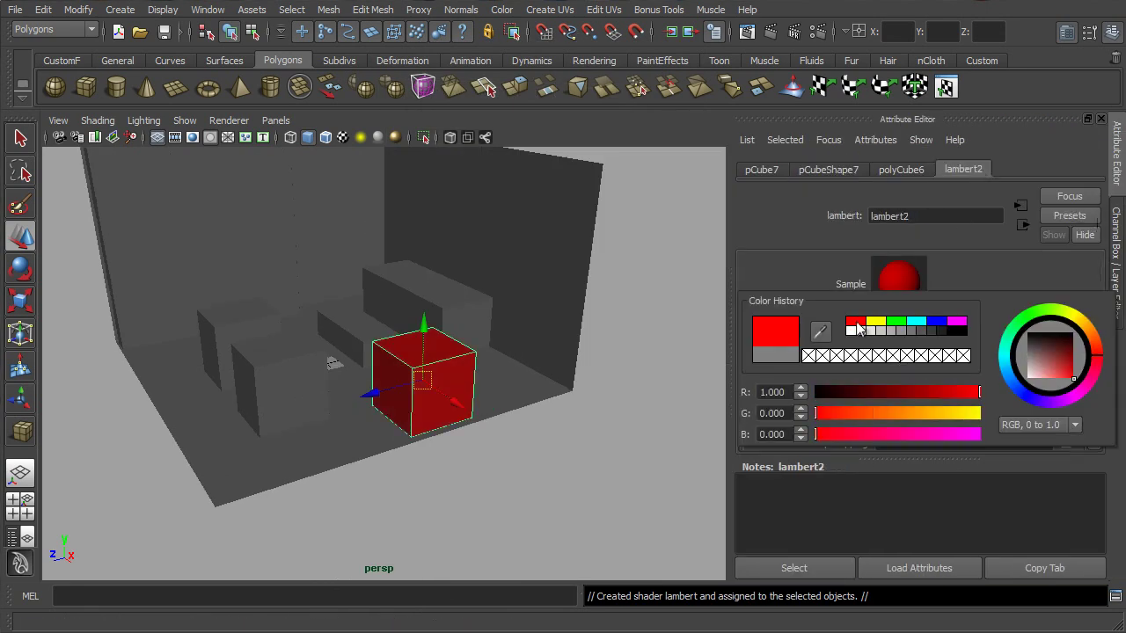
- Rename the cube to measure_cube
{"action": "left_click", "coordinate": [1117, 231]}
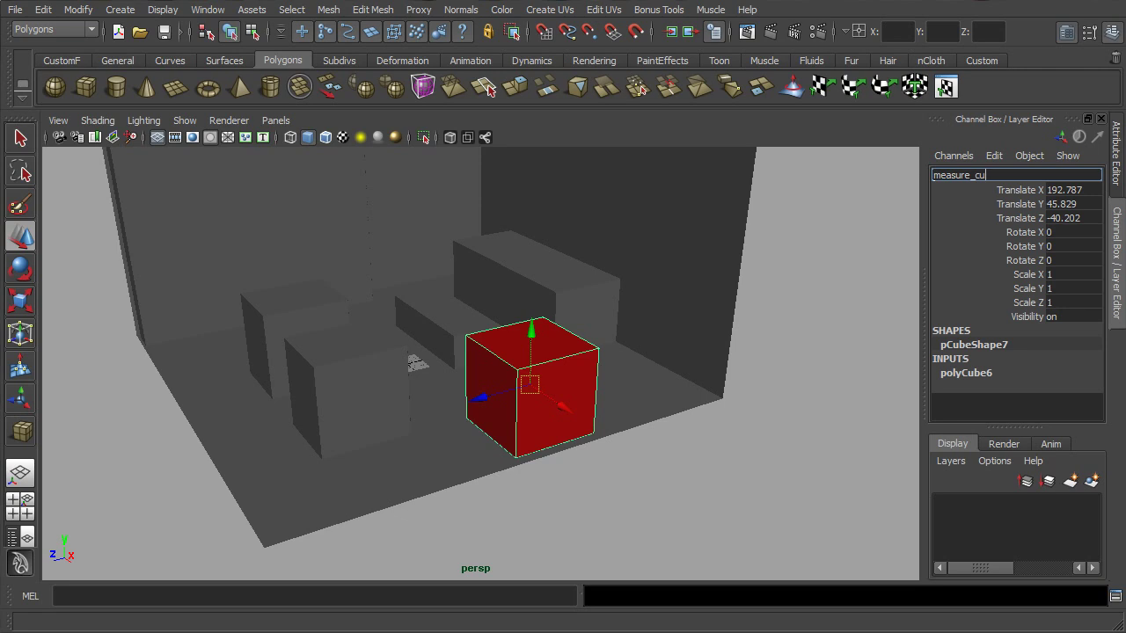
{"action": "type", "text": "be"}
{"action": "key", "text": "Return"}
- Move measure_cube into the room's upper-left corner in the top view
{"action": "left_click_drag", "start_coordinate": [356, 426], "coordinate": [435, 470]}
{"action": "key", "text": "w"}
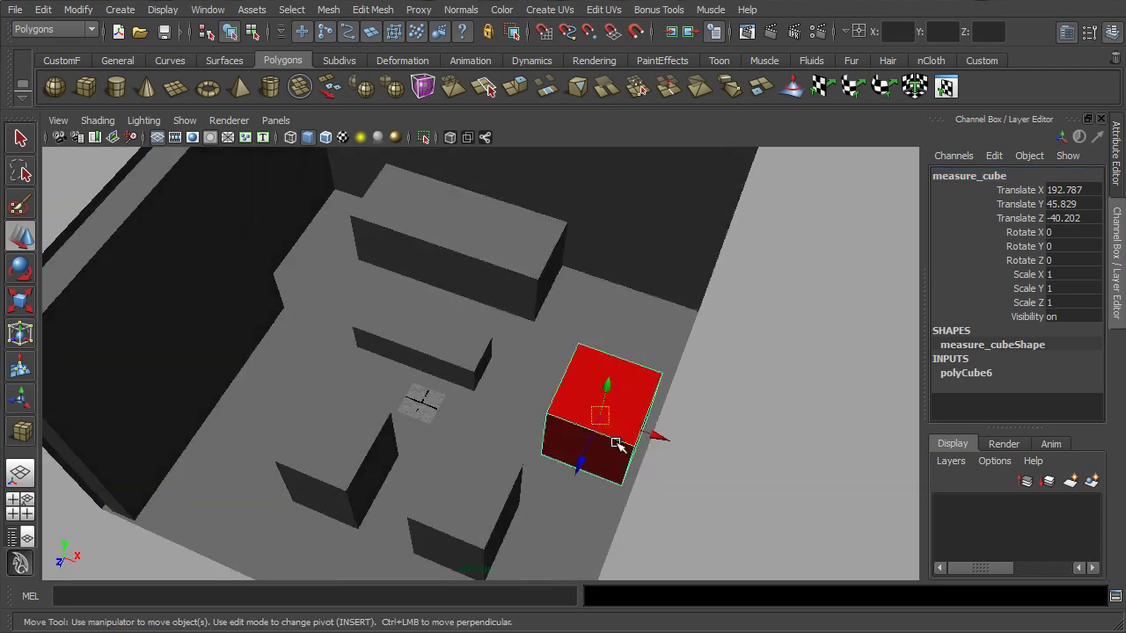
{"action": "key", "text": "space"}
{"action": "key", "text": "space"}
{"action": "left_click", "coordinate": [966, 373]}
{"action": "scroll", "coordinate": [1062, 347], "scroll_direction": "down", "scroll_amount": 1}
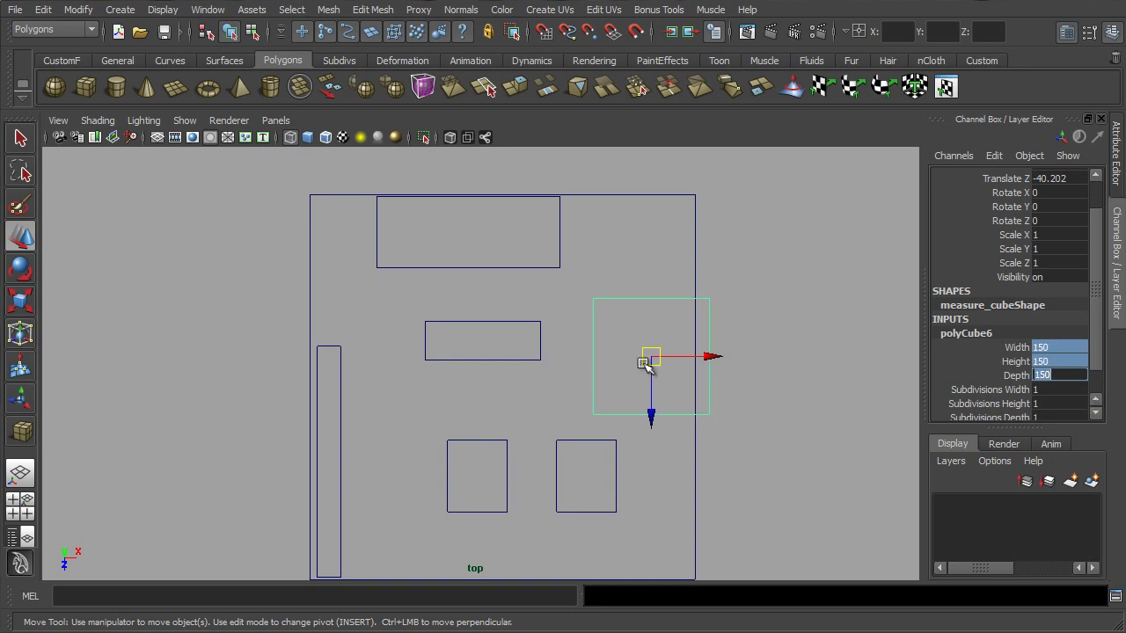
{"action": "left_click_drag", "start_coordinate": [647, 364], "coordinate": [359, 248]}
{"action": "key", "text": "f"}
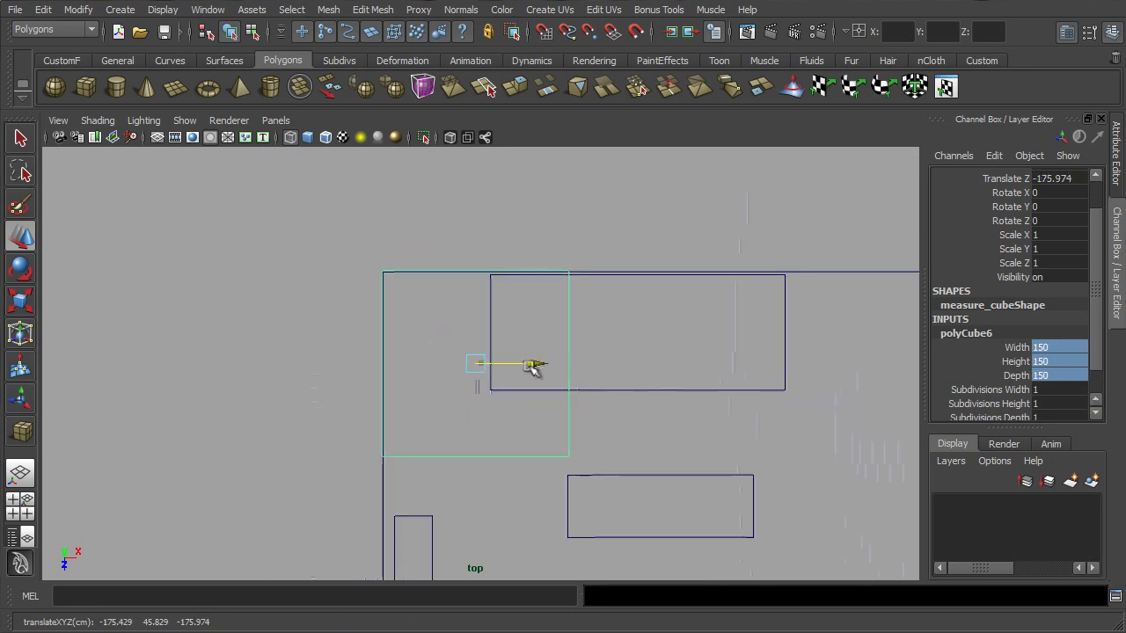
{"action": "left_click_drag", "start_coordinate": [475, 364], "coordinate": [553, 394]}
- Align the measuring cube to the room using the custom tool set
{"action": "left_click", "coordinate": [364, 411], "text": "shift"}
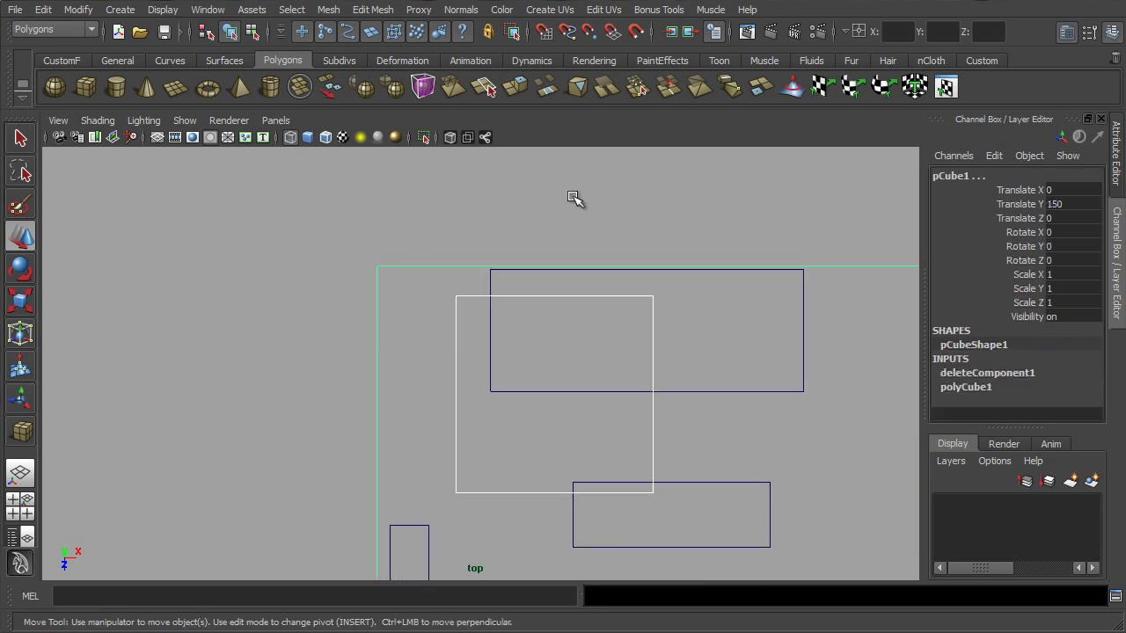
{"action": "left_click", "coordinate": [62, 60]}
{"action": "left_click", "coordinate": [668, 87]}
{"action": "scroll", "coordinate": [443, 457], "scroll_direction": "down", "scroll_amount": 3}
{"action": "scroll", "coordinate": [443, 457], "scroll_direction": "down", "scroll_amount": 2}
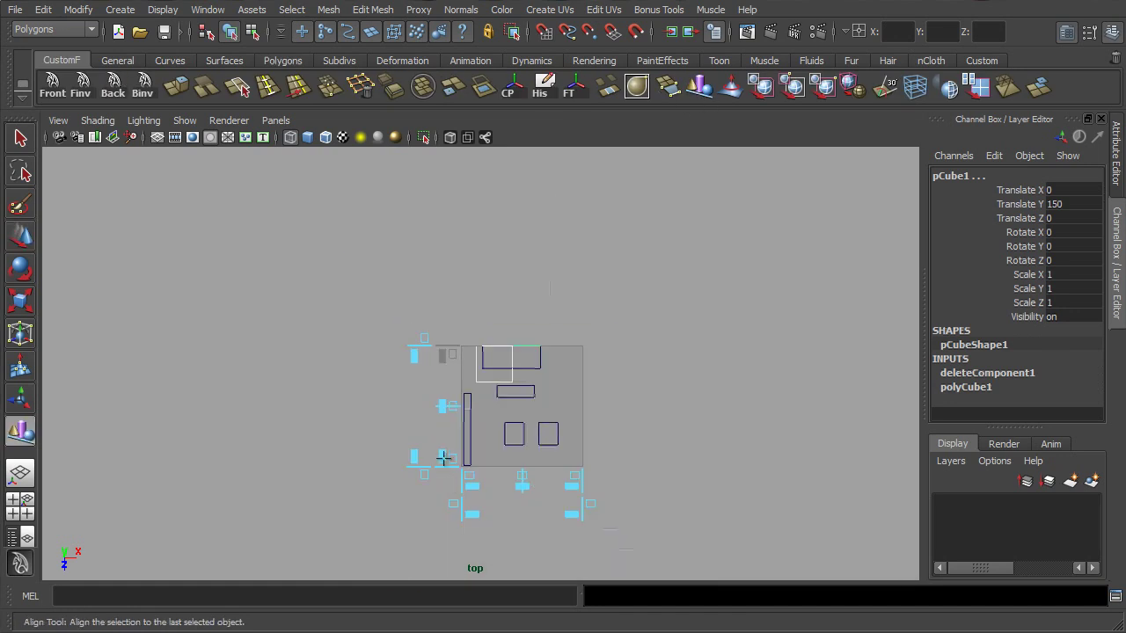
- Move the long box back against the back wall and slide it sideways
{"action": "key", "text": "w"}
{"action": "left_click", "coordinate": [319, 390]}
{"action": "scroll", "coordinate": [493, 264], "scroll_direction": "up", "scroll_amount": 5}
{"action": "scroll", "coordinate": [472, 465], "scroll_direction": "down", "scroll_amount": 1}
{"action": "left_click", "coordinate": [473, 464]}
{"action": "scroll", "coordinate": [470, 489], "scroll_direction": "down", "scroll_amount": 2}
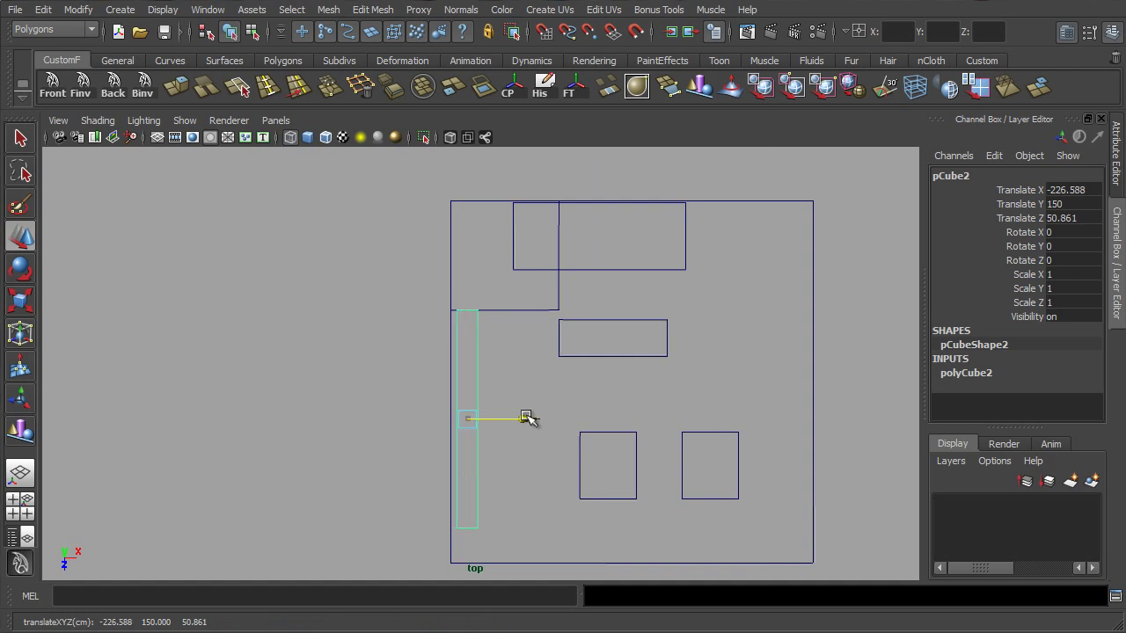
{"action": "scroll", "coordinate": [516, 347], "scroll_direction": "up", "scroll_amount": 2}
{"action": "scroll", "coordinate": [510, 296], "scroll_direction": "down", "scroll_amount": 4}
{"action": "left_click", "coordinate": [509, 349]}
{"action": "left_click_drag", "start_coordinate": [505, 384], "coordinate": [503, 345]}
{"action": "scroll", "coordinate": [503, 344], "scroll_direction": "up", "scroll_amount": 4}
{"action": "scroll", "coordinate": [503, 407], "scroll_direction": "down", "scroll_amount": 1}
{"action": "left_click_drag", "start_coordinate": [478, 414], "coordinate": [478, 409]}
{"action": "scroll", "coordinate": [540, 359], "scroll_direction": "down", "scroll_amount": 2}
{"action": "left_click_drag", "start_coordinate": [541, 359], "coordinate": [572, 360]}
{"action": "scroll", "coordinate": [515, 284], "scroll_direction": "down", "scroll_amount": 2}
- Set the measuring cube's width, height and depth to 70 and place it beside the left block
{"action": "left_click", "coordinate": [447, 334]}
{"action": "scroll", "coordinate": [448, 334], "scroll_direction": "up", "scroll_amount": 1}
{"action": "scroll", "coordinate": [905, 423], "scroll_direction": "up", "scroll_amount": 1}
{"action": "left_click", "coordinate": [967, 374]}
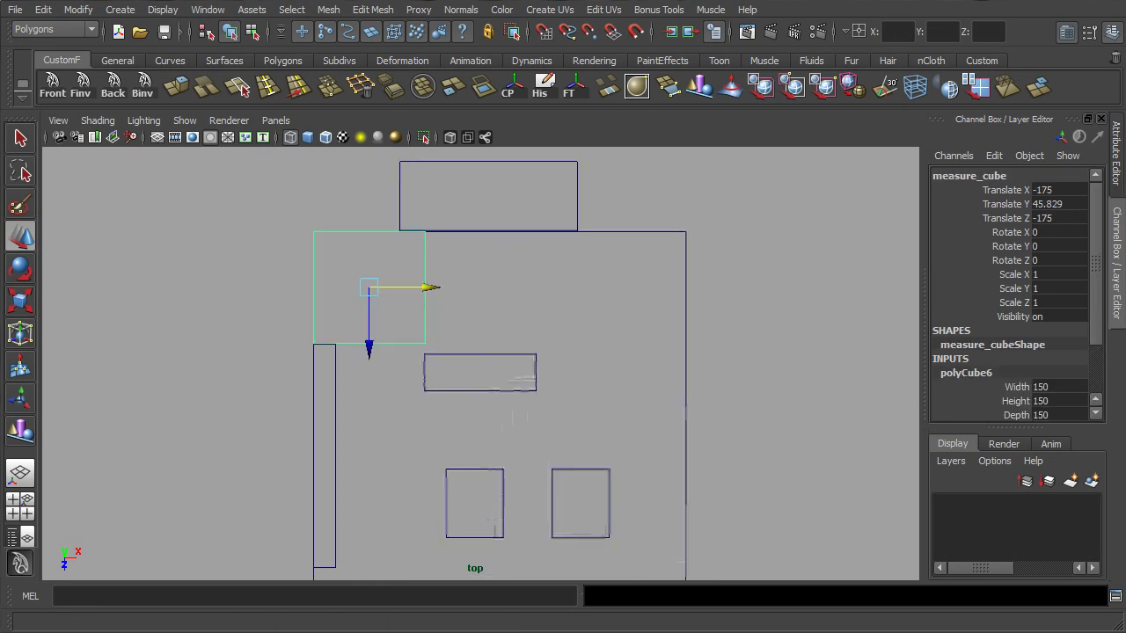
{"action": "left_click_drag", "start_coordinate": [1041, 387], "coordinate": [1040, 414]}
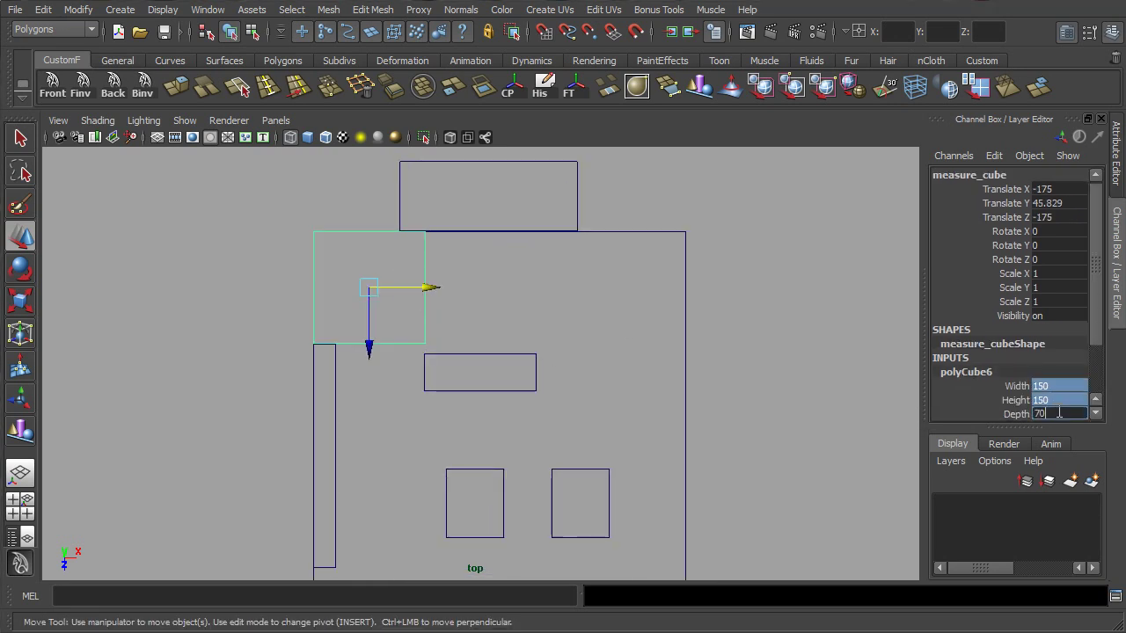
{"action": "type", "text": "70"}
{"action": "key", "text": "Return"}
{"action": "left_click_drag", "start_coordinate": [368, 288], "coordinate": [390, 382]}
- Slide the box next to the measuring cube toward the middle, aligned with its neighbour
{"action": "scroll", "coordinate": [389, 381], "scroll_direction": "up", "scroll_amount": 2}
{"action": "scroll", "coordinate": [539, 360], "scroll_direction": "up", "scroll_amount": 3}
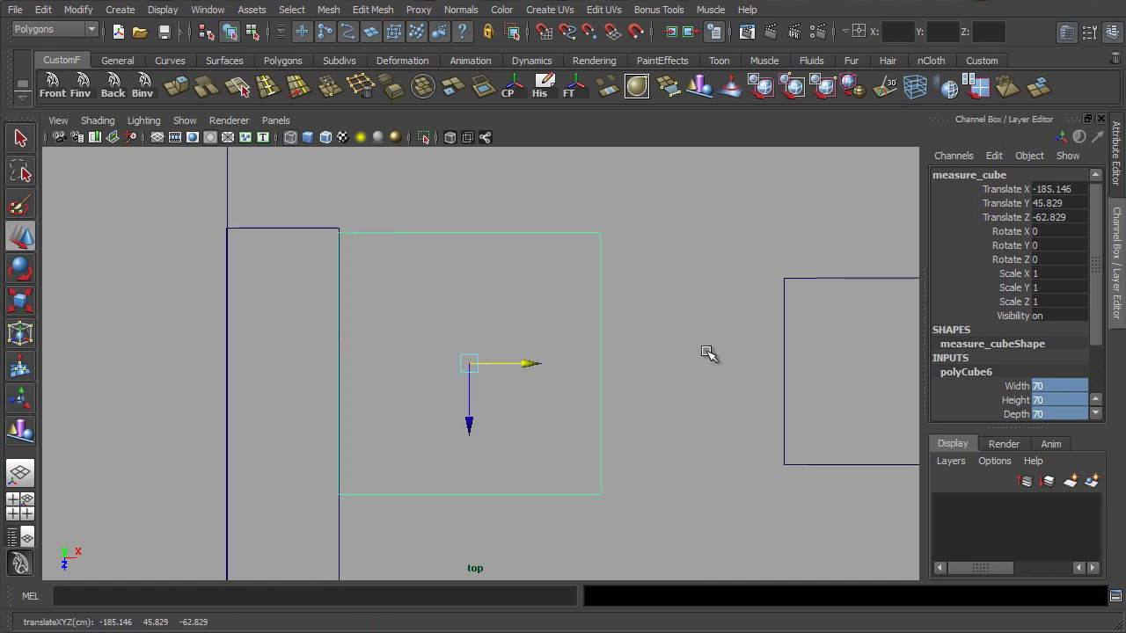
{"action": "left_click", "coordinate": [779, 351]}
{"action": "left_click", "coordinate": [666, 510]}
{"action": "left_click_drag", "start_coordinate": [651, 549], "coordinate": [567, 373]}
{"action": "scroll", "coordinate": [565, 373], "scroll_direction": "up", "scroll_amount": 4}
{"action": "scroll", "coordinate": [478, 368], "scroll_direction": "down", "scroll_amount": 2}
{"action": "left_click_drag", "start_coordinate": [482, 370], "coordinate": [470, 382]}
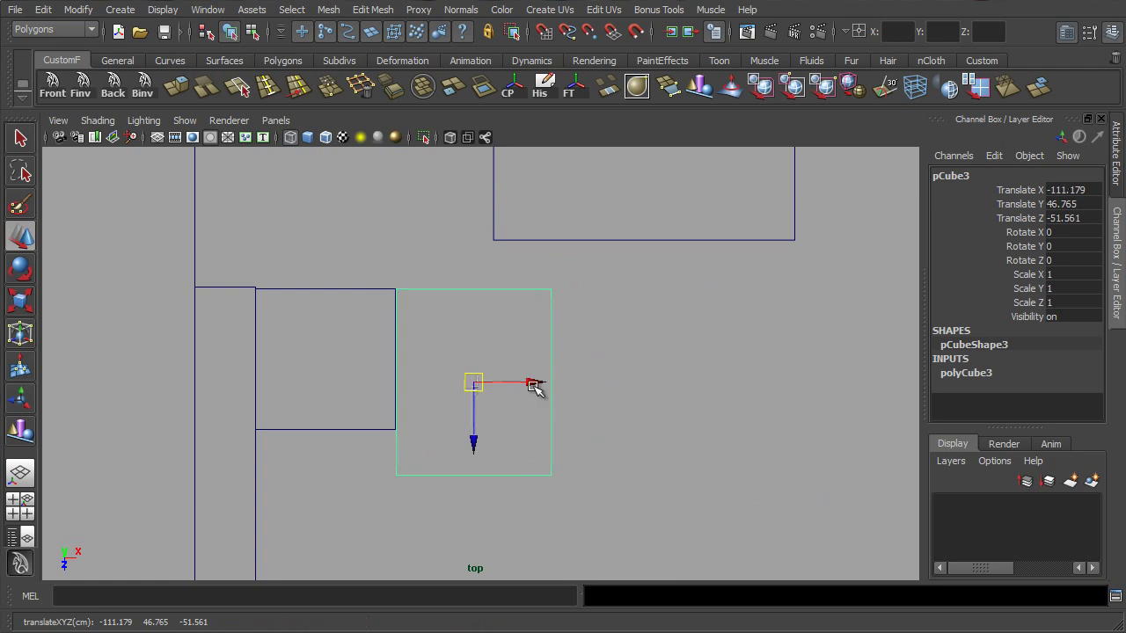
{"action": "scroll", "coordinate": [534, 387], "scroll_direction": "down", "scroll_amount": 3}
- Shrink the measuring cube to 50 on all three dimensions and move it up-right
{"action": "left_click", "coordinate": [593, 432]}
{"action": "scroll", "coordinate": [593, 432], "scroll_direction": "up", "scroll_amount": 1}
{"action": "left_click", "coordinate": [611, 460]}
{"action": "scroll", "coordinate": [610, 460], "scroll_direction": "up", "scroll_amount": 2}
{"action": "scroll", "coordinate": [610, 367], "scroll_direction": "up", "scroll_amount": 1}
{"action": "scroll", "coordinate": [606, 391], "scroll_direction": "down", "scroll_amount": 2}
{"action": "left_click", "coordinate": [369, 387]}
{"action": "left_click", "coordinate": [966, 373]}
{"action": "left_click", "coordinate": [1047, 387]}
{"action": "left_click_drag", "start_coordinate": [1048, 400], "coordinate": [1048, 414]}
{"action": "type", "text": "50"}
{"action": "key", "text": "Return"}
{"action": "left_click_drag", "start_coordinate": [375, 402], "coordinate": [464, 334]}
- Move a block-out box upward and place the measuring cube above the rectangle
{"action": "scroll", "coordinate": [572, 326], "scroll_direction": "up", "scroll_amount": 3}
{"action": "left_click", "coordinate": [572, 327]}
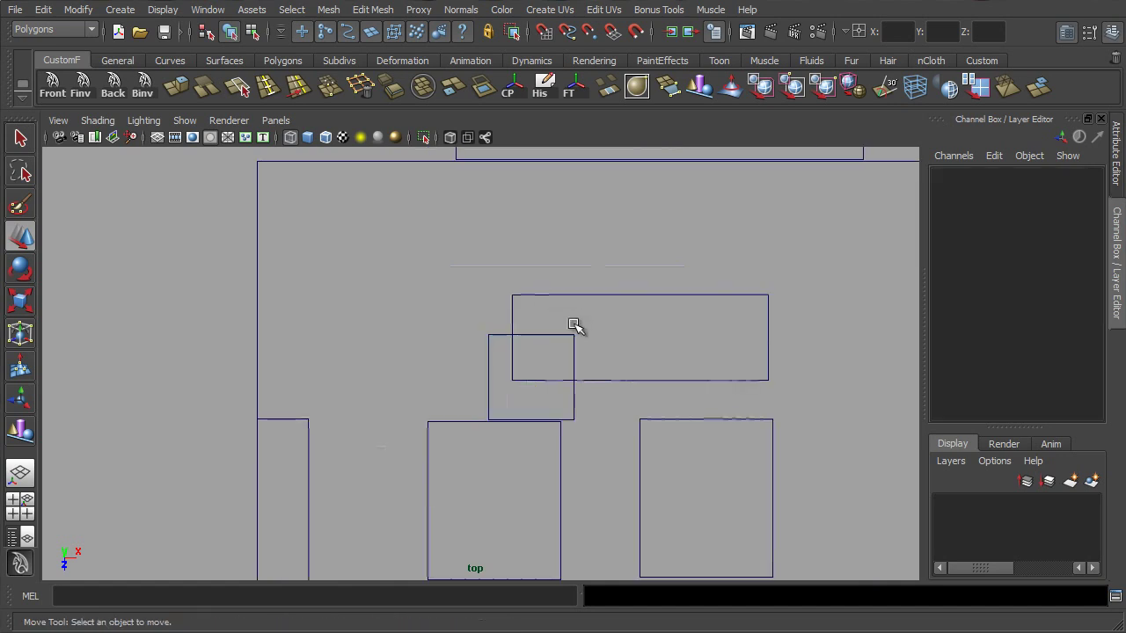
{"action": "scroll", "coordinate": [590, 327], "scroll_direction": "down", "scroll_amount": 2}
{"action": "left_click", "coordinate": [590, 327]}
{"action": "left_click_drag", "start_coordinate": [549, 413], "coordinate": [549, 374]}
{"action": "left_click", "coordinate": [471, 451]}
{"action": "left_click_drag", "start_coordinate": [471, 472], "coordinate": [470, 350]}
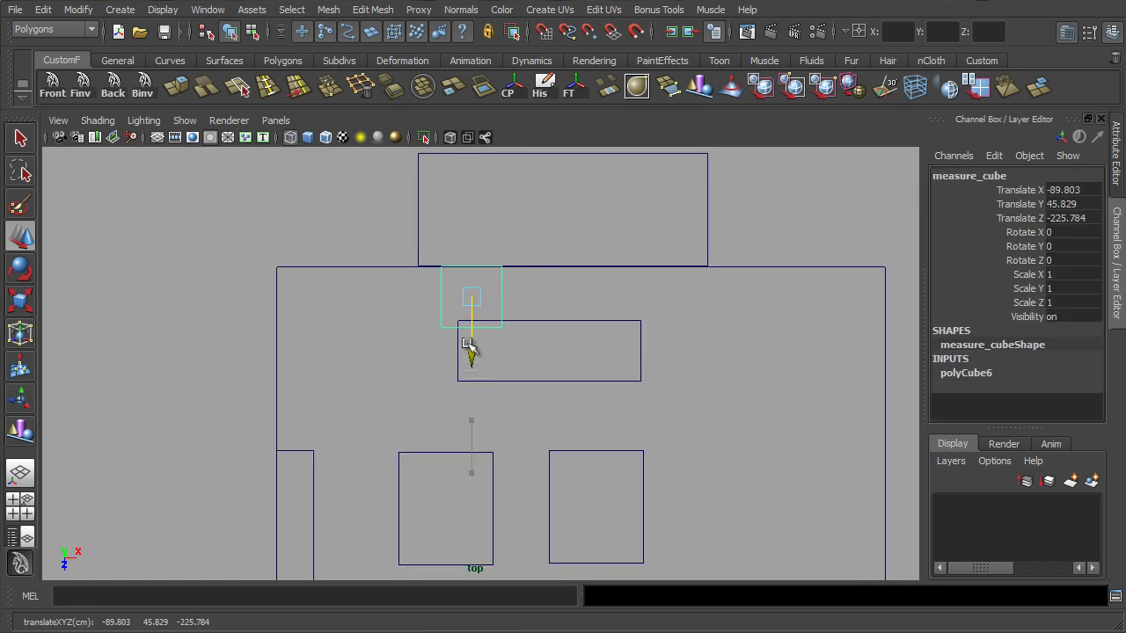
- Move the lower-right box down and the measuring cube below the centre rectangle
{"action": "left_click", "coordinate": [580, 381]}
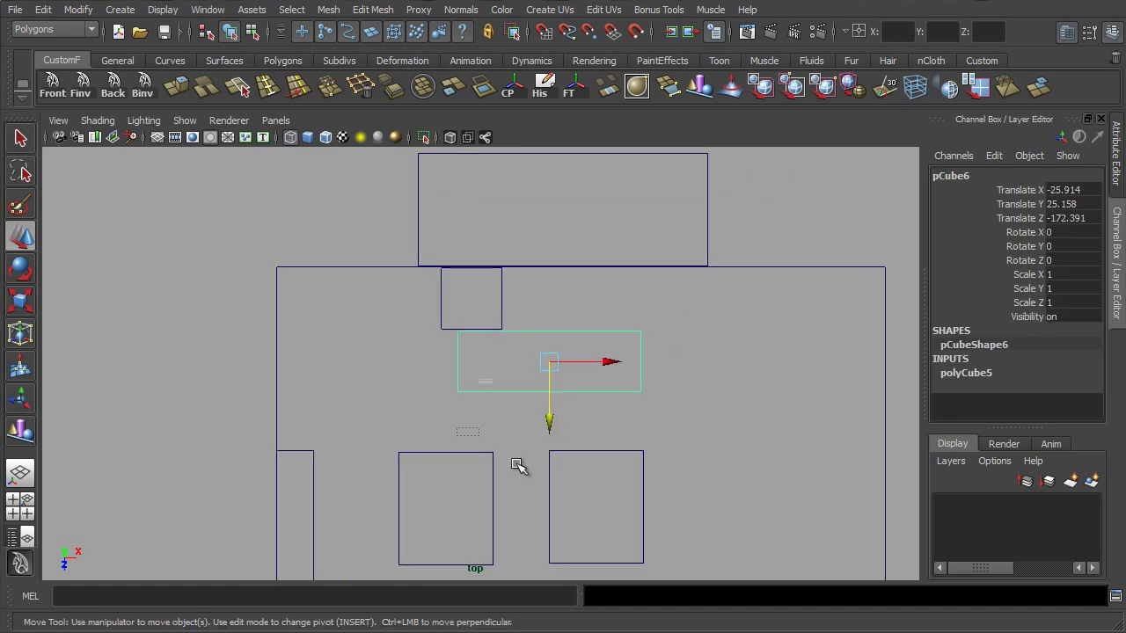
{"action": "left_click", "coordinate": [589, 519]}
{"action": "left_click_drag", "start_coordinate": [588, 528], "coordinate": [589, 541]}
{"action": "left_click", "coordinate": [471, 319]}
{"action": "left_click", "coordinate": [538, 341]}
{"action": "key", "text": "ctrl+z"}
{"action": "left_click_drag", "start_coordinate": [471, 358], "coordinate": [472, 481]}
- Shift the top rectangle left and move both lower boxes to the right
{"action": "left_click", "coordinate": [595, 576]}
{"action": "mouse_move", "coordinate": [596, 558]}
{"action": "right_mouse_down", "text": "alt"}
{"action": "mouse_move", "coordinate": [489, 327]}
{"action": "mouse_move", "coordinate": [515, 219]}
{"action": "right_mouse_up", "text": "alt"}
{"action": "left_click", "coordinate": [515, 220]}
{"action": "left_click_drag", "start_coordinate": [598, 257], "coordinate": [577, 258]}
{"action": "left_click", "coordinate": [590, 457]}
{"action": "left_click", "coordinate": [489, 461]}
{"action": "left_click", "coordinate": [528, 461], "text": "shift"}
{"action": "left_click_drag", "start_coordinate": [612, 457], "coordinate": [624, 456]}
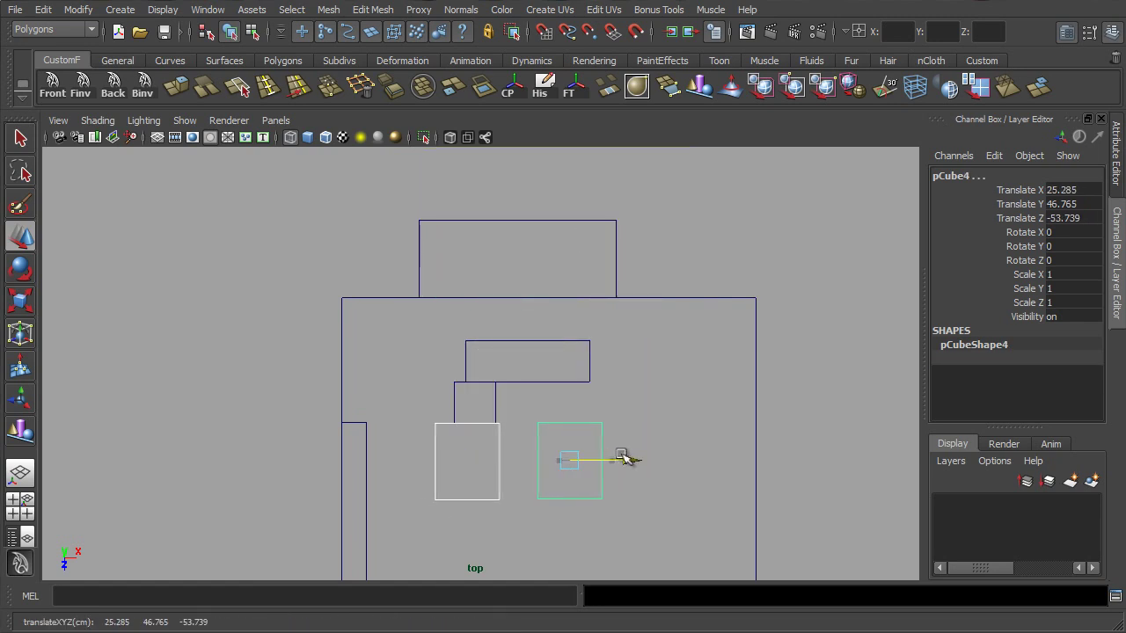
- Nudge the upper rectangle left and move the measuring cube far to the right
{"action": "left_click", "coordinate": [589, 385]}
{"action": "left_click_drag", "start_coordinate": [583, 354], "coordinate": [580, 354]}
{"action": "left_click", "coordinate": [492, 409]}
{"action": "left_click_drag", "start_coordinate": [533, 403], "coordinate": [806, 402]}
{"action": "key", "text": "space"}
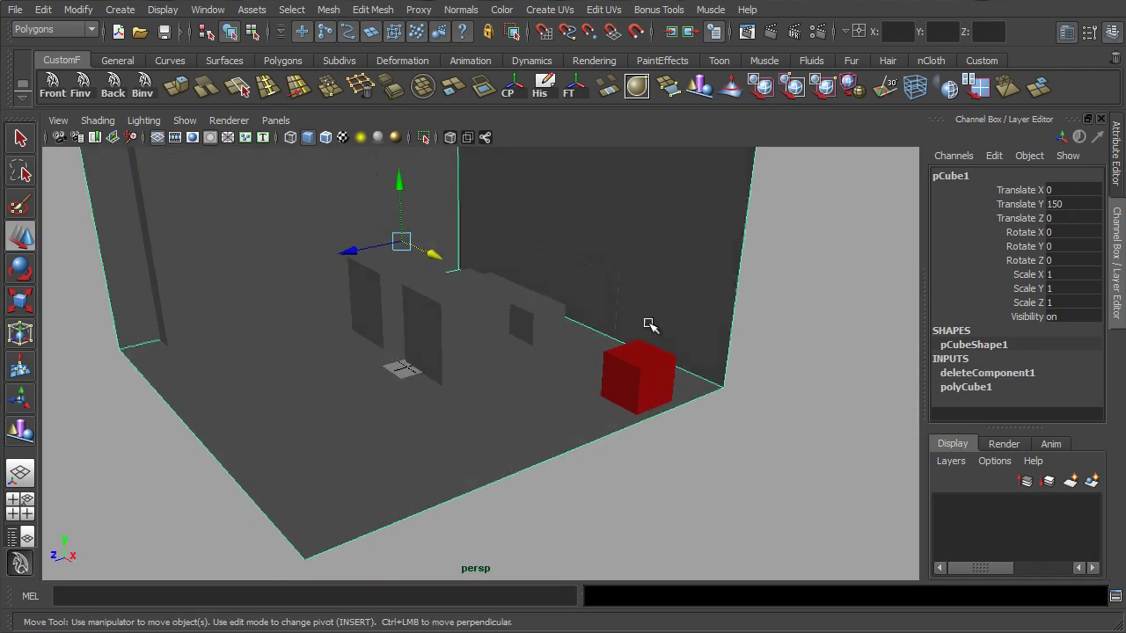
- Extrude the room shell's wall face by -90 along Z
{"action": "left_click", "coordinate": [709, 347]}
{"action": "key", "text": "space"}
{"action": "key", "text": "space"}
{"action": "key", "text": "ctrl+e"}
{"action": "left_click", "coordinate": [626, 255]}
{"action": "left_click_drag", "start_coordinate": [530, 422], "coordinate": [530, 374]}
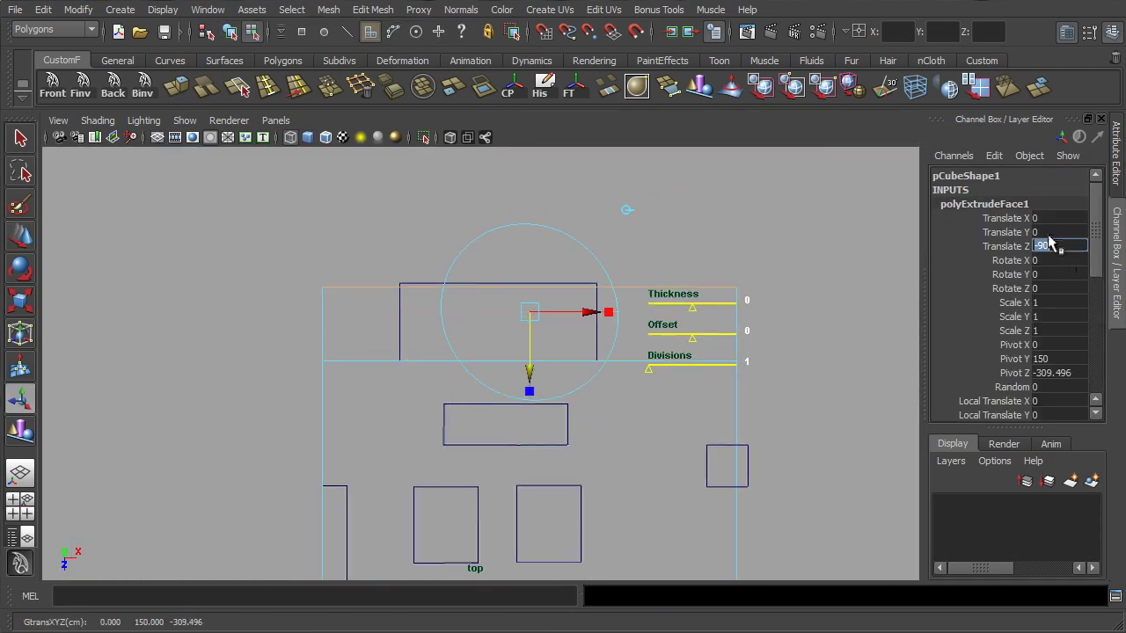
{"action": "key", "text": "Return"}
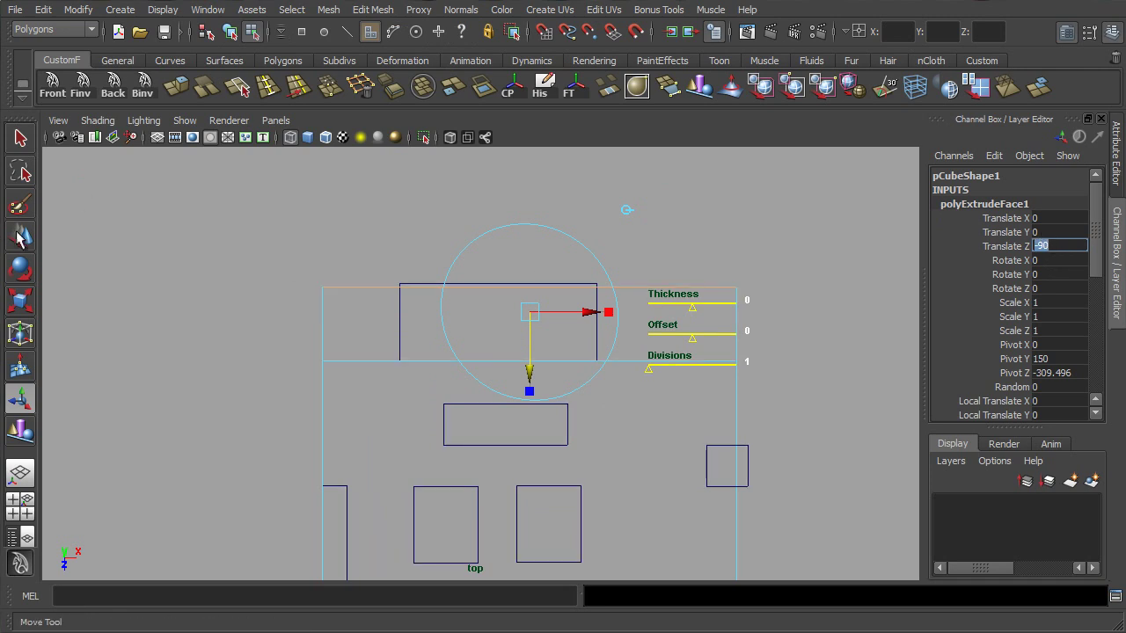
- Nudge the long box pCube5 down slightly
{"action": "key", "text": "w"}
{"action": "left_click", "coordinate": [409, 297]}
{"action": "scroll", "coordinate": [394, 324], "scroll_direction": "up", "scroll_amount": 2}
{"action": "left_click_drag", "start_coordinate": [512, 379], "coordinate": [510, 387]}
- Shift several block-out boxes along Z and move the measuring cube above the centre rectangle
{"action": "middle_click_drag", "start_coordinate": [536, 429], "coordinate": [510, 309], "text": "alt"}
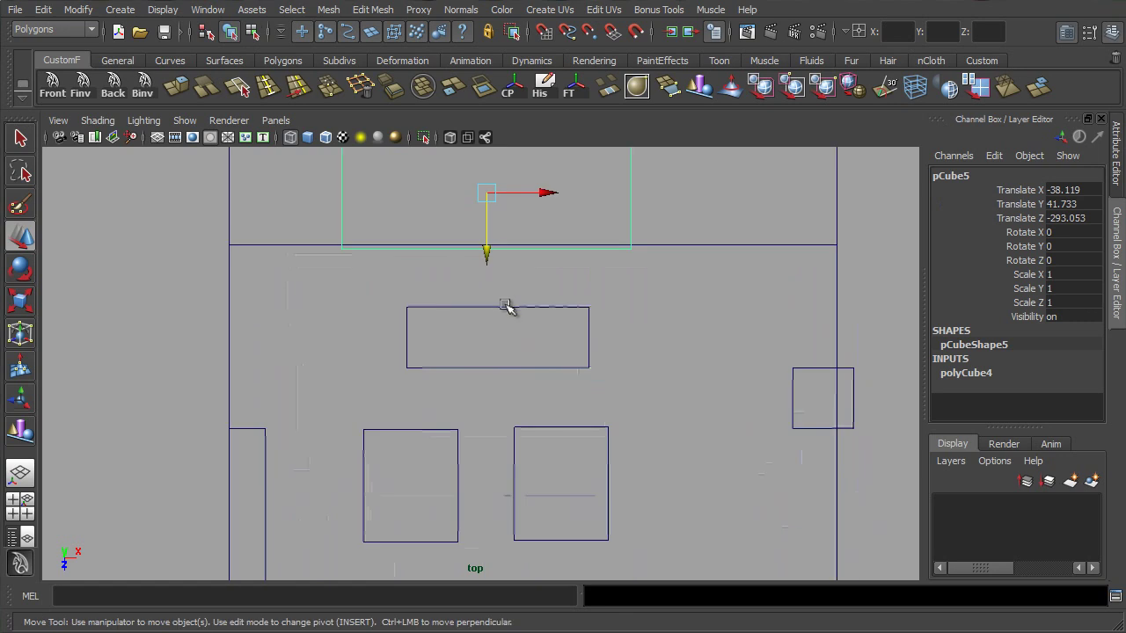
{"action": "left_click_drag", "start_coordinate": [510, 308], "coordinate": [530, 452]}
{"action": "left_click_drag", "start_coordinate": [559, 528], "coordinate": [563, 547]}
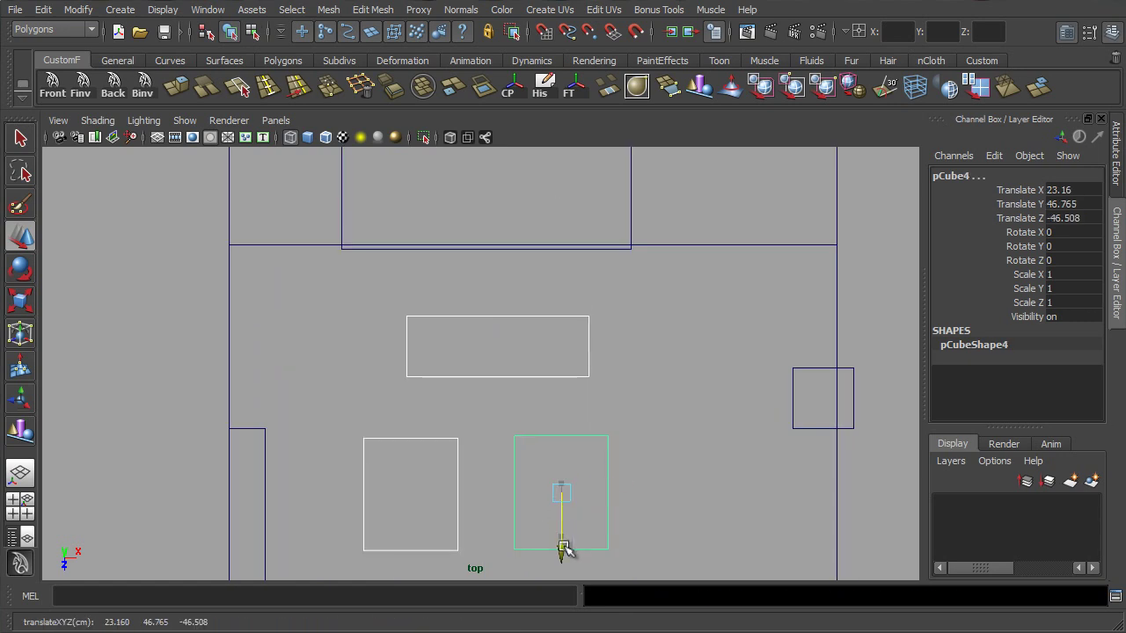
{"action": "left_click", "coordinate": [842, 369]}
{"action": "left_click_drag", "start_coordinate": [830, 401], "coordinate": [488, 275]}
{"action": "left_click", "coordinate": [453, 349]}
- Nudge the centre rectangle up and move the measuring cube to the left
{"action": "left_click_drag", "start_coordinate": [496, 401], "coordinate": [495, 394]}
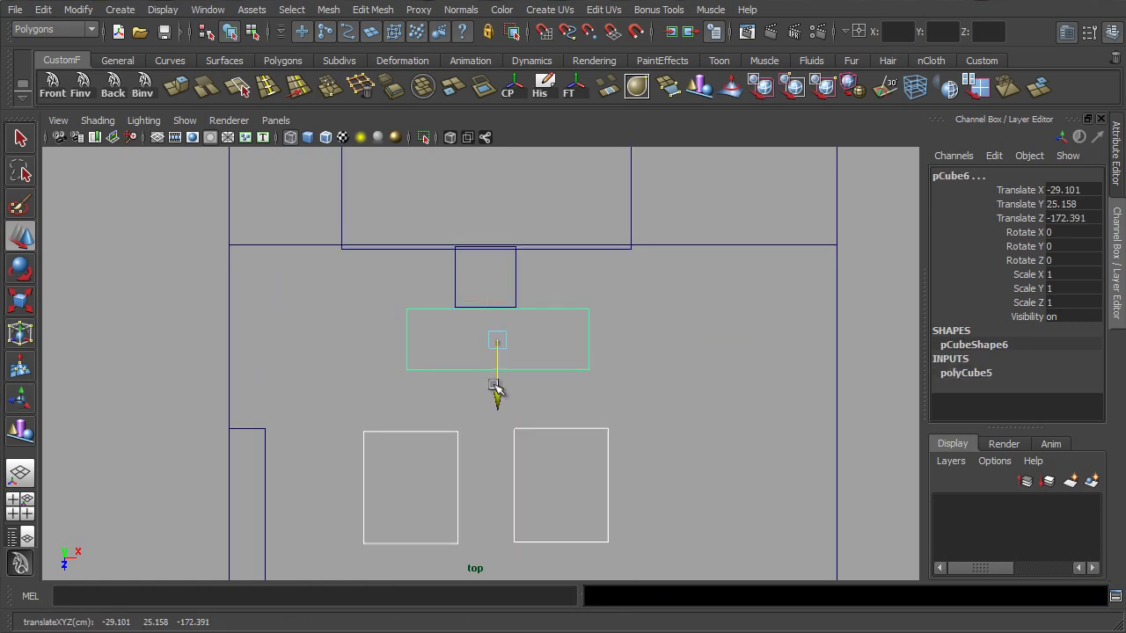
{"action": "left_click", "coordinate": [658, 298]}
{"action": "key", "text": "space"}
{"action": "key", "text": "space"}
{"action": "scroll", "coordinate": [559, 350], "scroll_direction": "up", "scroll_amount": 3}
{"action": "left_click", "coordinate": [548, 390]}
{"action": "middle_click_drag", "start_coordinate": [552, 264], "coordinate": [380, 290]}
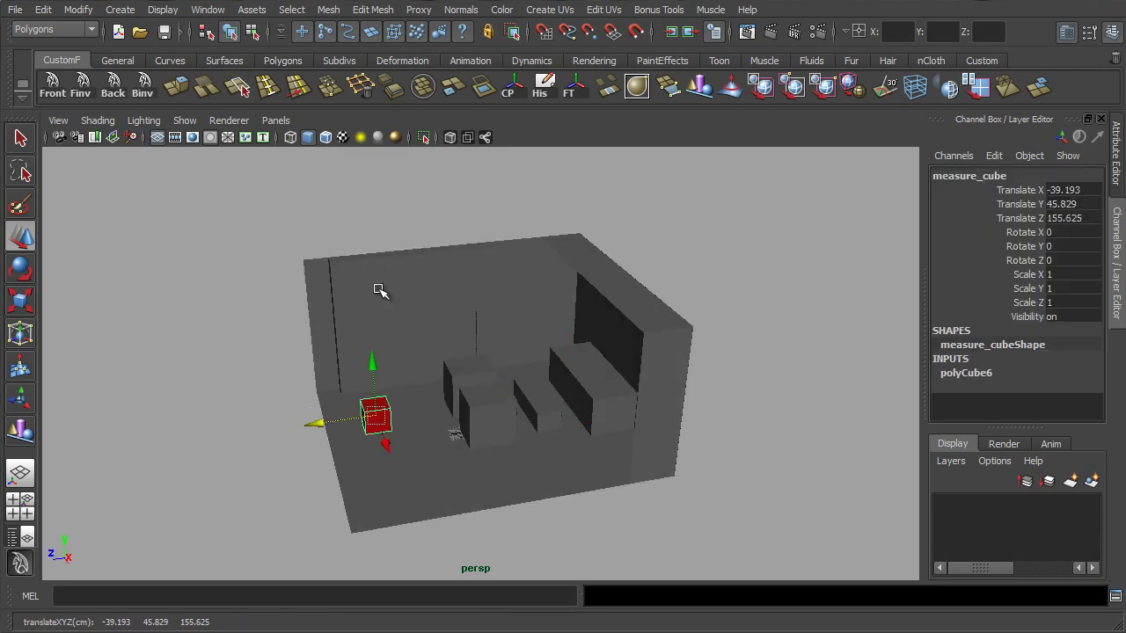
- Turn on wireframe-on-shaded and delete the room shell's back wall face
{"action": "left_click", "coordinate": [327, 142]}
{"action": "left_click_drag", "start_coordinate": [457, 290], "coordinate": [557, 364], "text": "alt"}
{"action": "right_click_drag", "start_coordinate": [736, 339], "coordinate": [741, 370]}
{"action": "left_click", "coordinate": [741, 352]}
{"action": "left_click_drag", "start_coordinate": [741, 352], "coordinate": [666, 174], "text": "alt"}
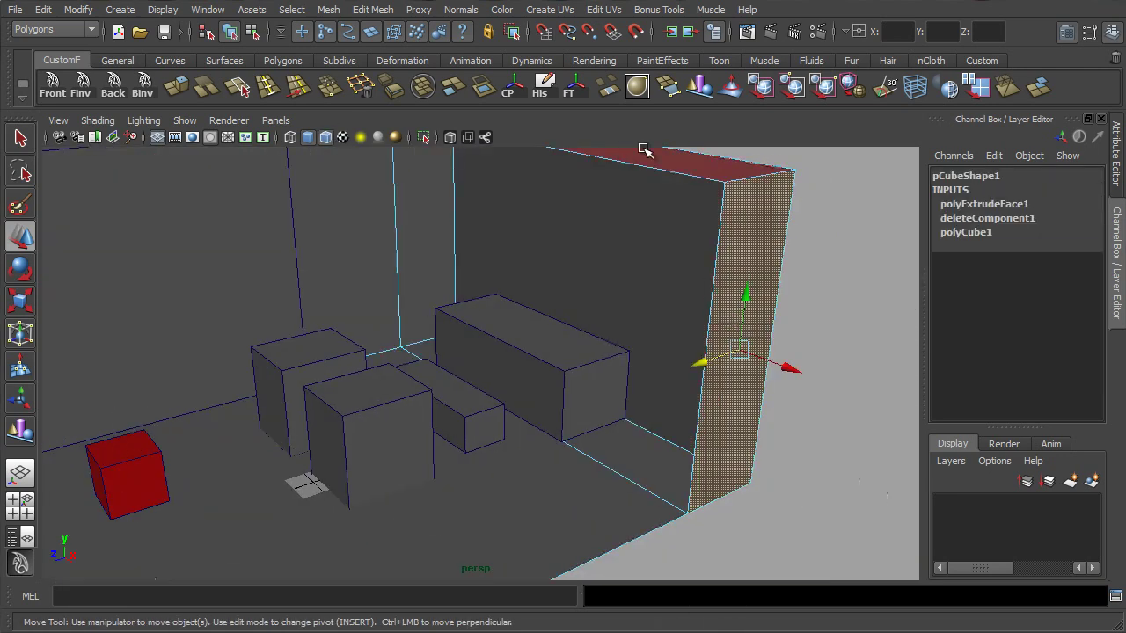
{"action": "left_click_drag", "start_coordinate": [572, 312], "coordinate": [537, 290], "text": "alt"}
{"action": "right_click_drag", "start_coordinate": [538, 289], "coordinate": [618, 267]}
{"action": "mouse_move", "coordinate": [618, 266]}
{"action": "left_mouse_down", "text": "alt"}
{"action": "mouse_move", "coordinate": [466, 284]}
{"action": "mouse_move", "coordinate": [480, 303]}
{"action": "mouse_move", "coordinate": [470, 263]}
{"action": "left_mouse_up", "text": "alt"}
{"action": "scroll", "coordinate": [480, 303], "scroll_direction": "down", "scroll_amount": 3}
- Move the measuring cube into the room's upper-left at X -182.796, Z -174.714
{"action": "key", "text": "space"}
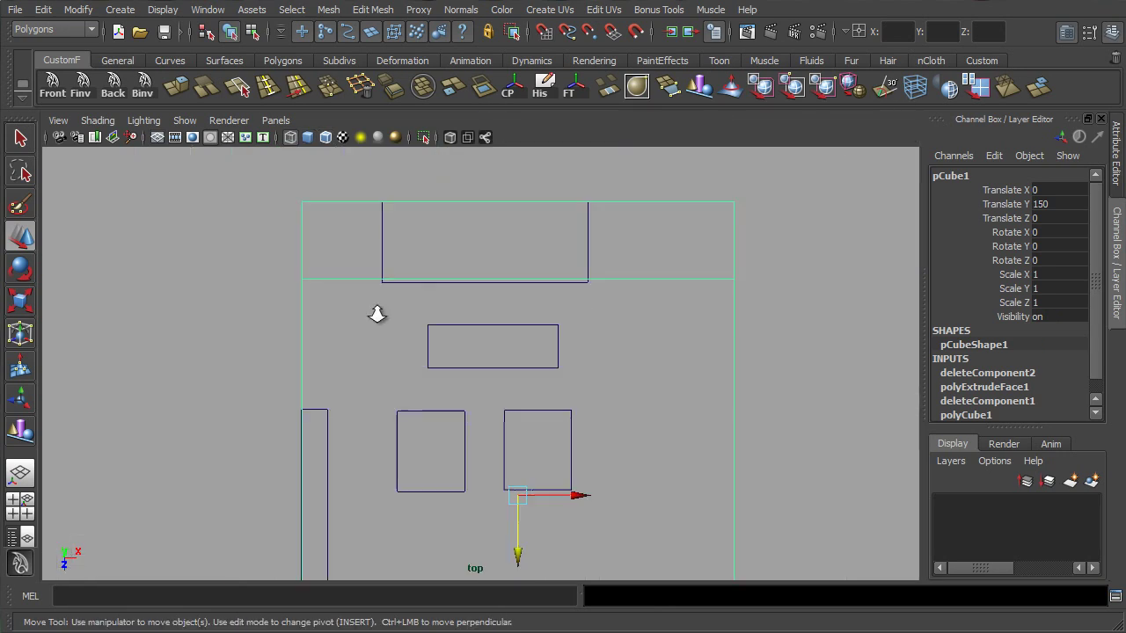
{"action": "scroll", "coordinate": [377, 314], "scroll_direction": "down", "scroll_amount": 2}
{"action": "left_click", "coordinate": [450, 514]}
{"action": "left_click", "coordinate": [965, 372]}
{"action": "left_click_drag", "start_coordinate": [1047, 386], "coordinate": [1048, 413]}
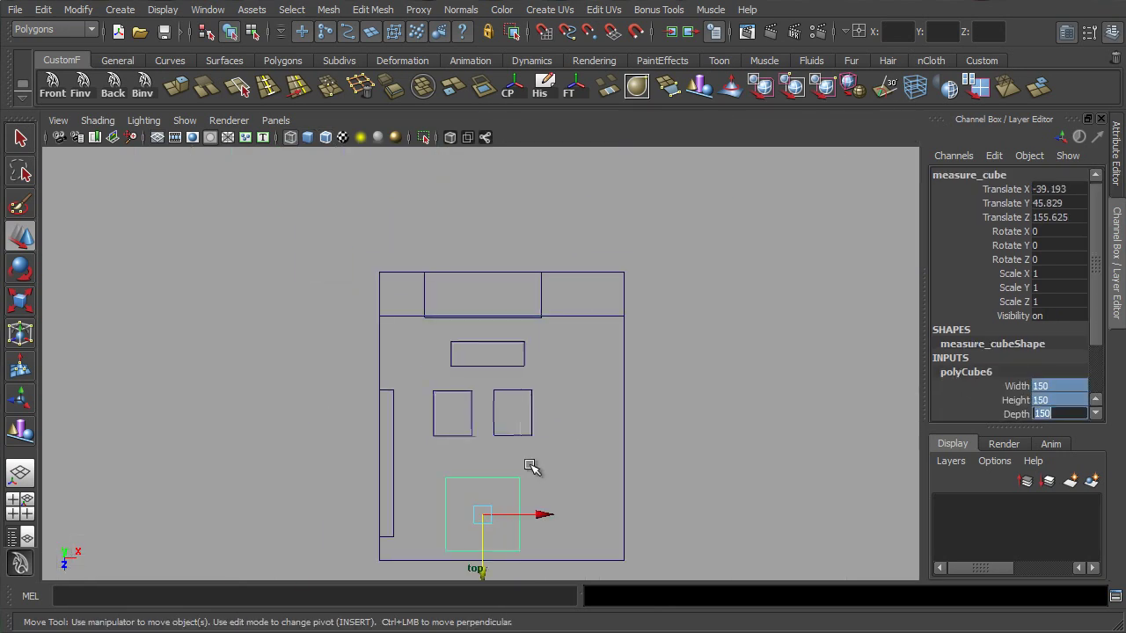
{"action": "left_click_drag", "start_coordinate": [482, 514], "coordinate": [477, 502]}
{"action": "key", "text": "f"}
{"action": "scroll", "coordinate": [432, 360], "scroll_direction": "down", "scroll_amount": 1}
{"action": "left_click_drag", "start_coordinate": [483, 414], "coordinate": [477, 397]}
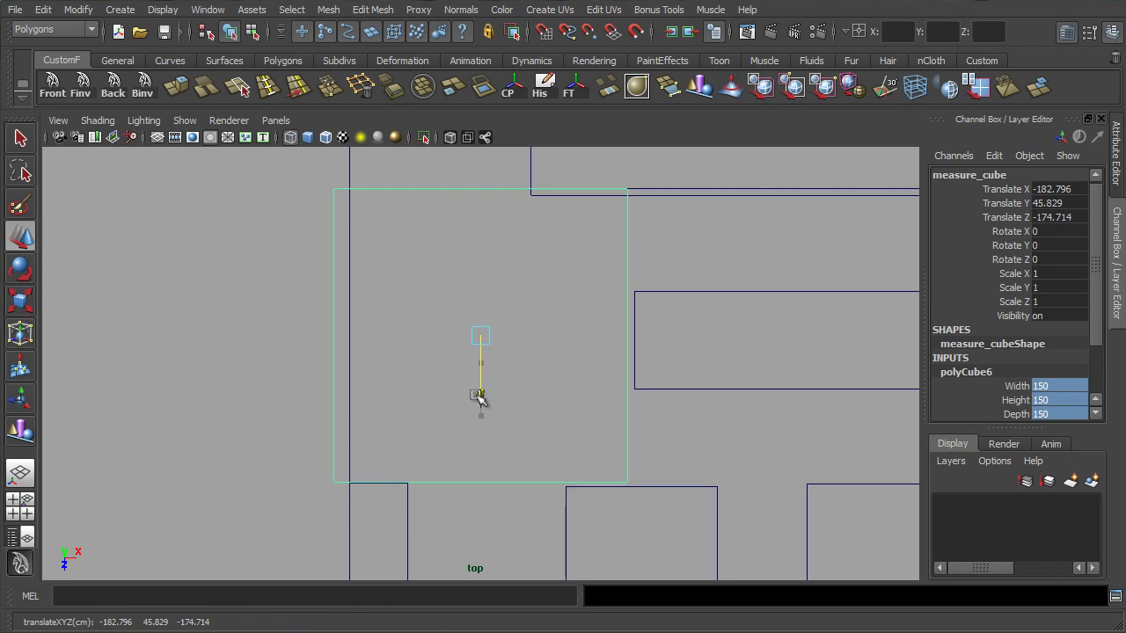
{"action": "middle_click_drag", "start_coordinate": [458, 407], "coordinate": [475, 265], "text": "alt"}
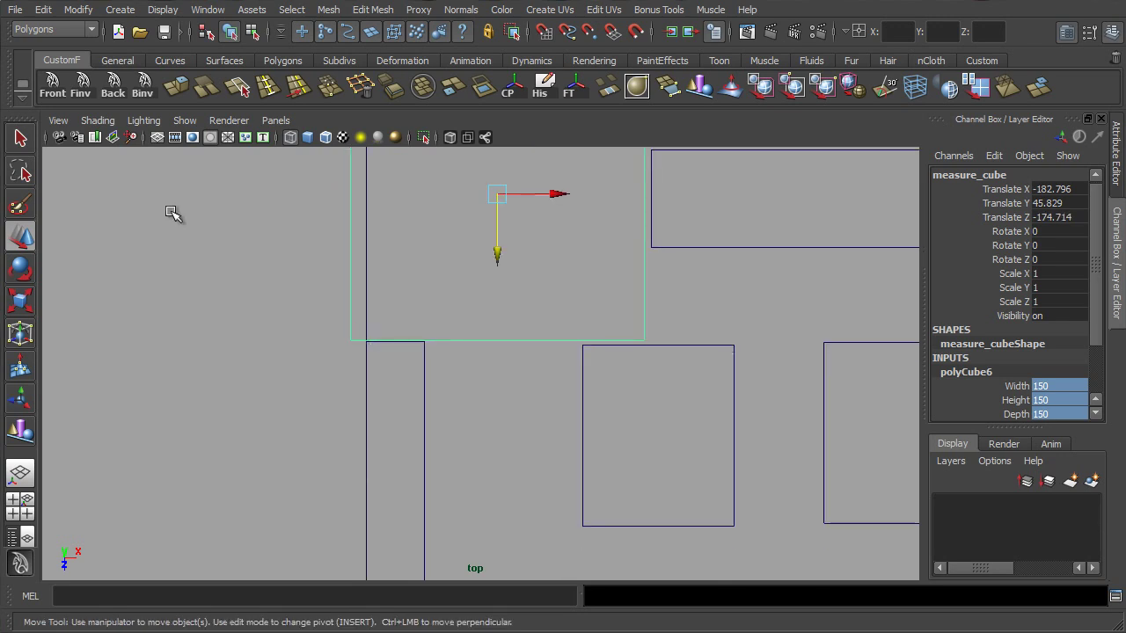
- Insert an edge loop across the room shell
{"action": "left_click", "coordinate": [267, 86]}
{"action": "left_click", "coordinate": [367, 234]}
{"action": "key", "text": "w"}
{"action": "scroll", "coordinate": [715, 332], "scroll_direction": "down", "scroll_amount": 2}
{"action": "scroll", "coordinate": [715, 332], "scroll_direction": "up", "scroll_amount": 3}
{"action": "scroll", "coordinate": [691, 352], "scroll_direction": "up", "scroll_amount": 2}
- Snap the edge loop to the wall line and move measure_cube to X 244.89, Z 158.649
{"action": "middle_click_drag", "start_coordinate": [816, 358], "coordinate": [859, 384], "text": "alt"}
{"action": "mouse_move", "coordinate": [911, 378]}
{"action": "left_mouse_down"}
{"action": "mouse_move", "coordinate": [908, 369]}
{"action": "mouse_move", "coordinate": [918, 380]}
{"action": "left_mouse_up"}
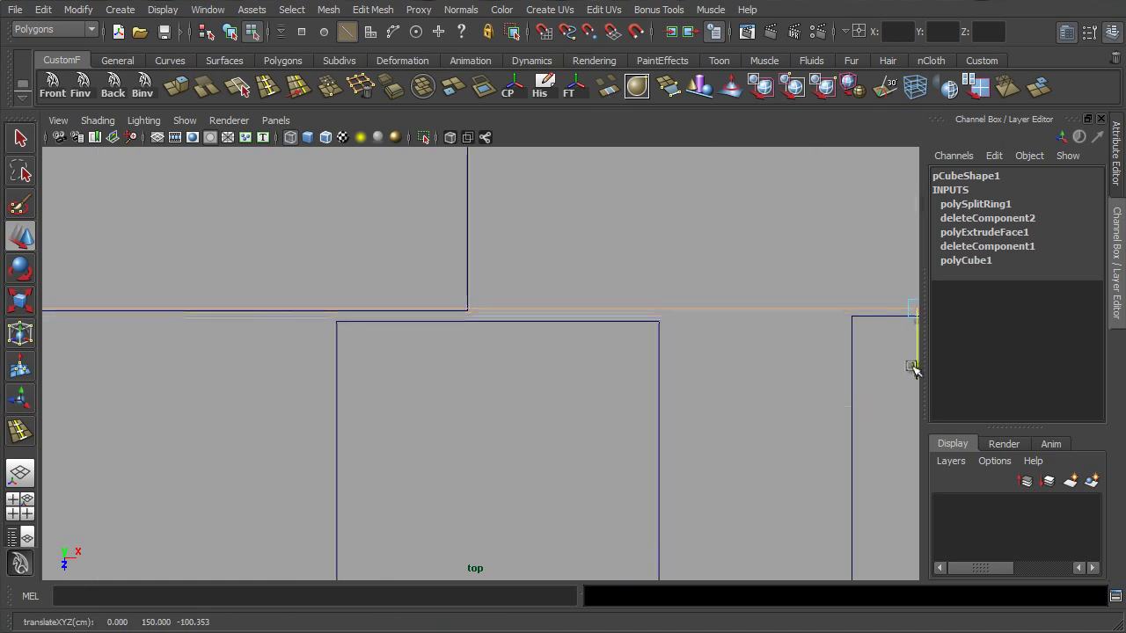
{"action": "key", "text": "space"}
{"action": "key", "text": "space"}
{"action": "right_click_drag", "start_coordinate": [506, 339], "coordinate": [603, 226]}
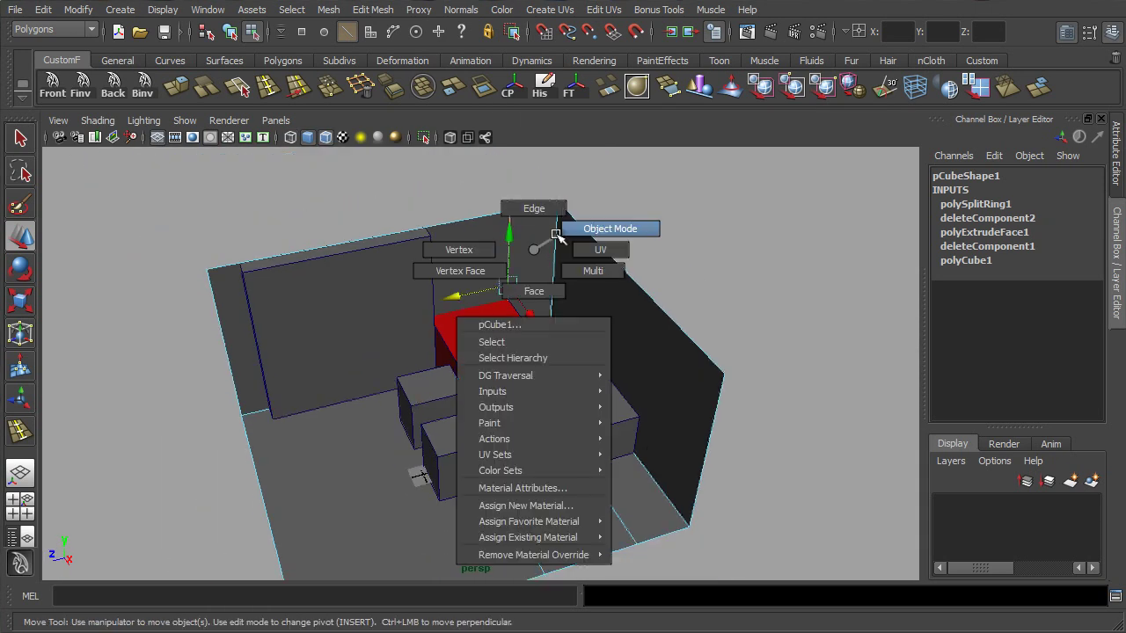
{"action": "mouse_move", "coordinate": [483, 352]}
{"action": "left_mouse_down"}
{"action": "mouse_move", "coordinate": [510, 387]}
{"action": "mouse_move", "coordinate": [293, 361]}
{"action": "mouse_move", "coordinate": [540, 291]}
{"action": "left_mouse_up"}
{"action": "mouse_move", "coordinate": [540, 291]}
{"action": "right_mouse_down", "text": "alt"}
{"action": "mouse_move", "coordinate": [548, 396]}
{"action": "mouse_move", "coordinate": [521, 399]}
{"action": "right_mouse_up", "text": "alt"}
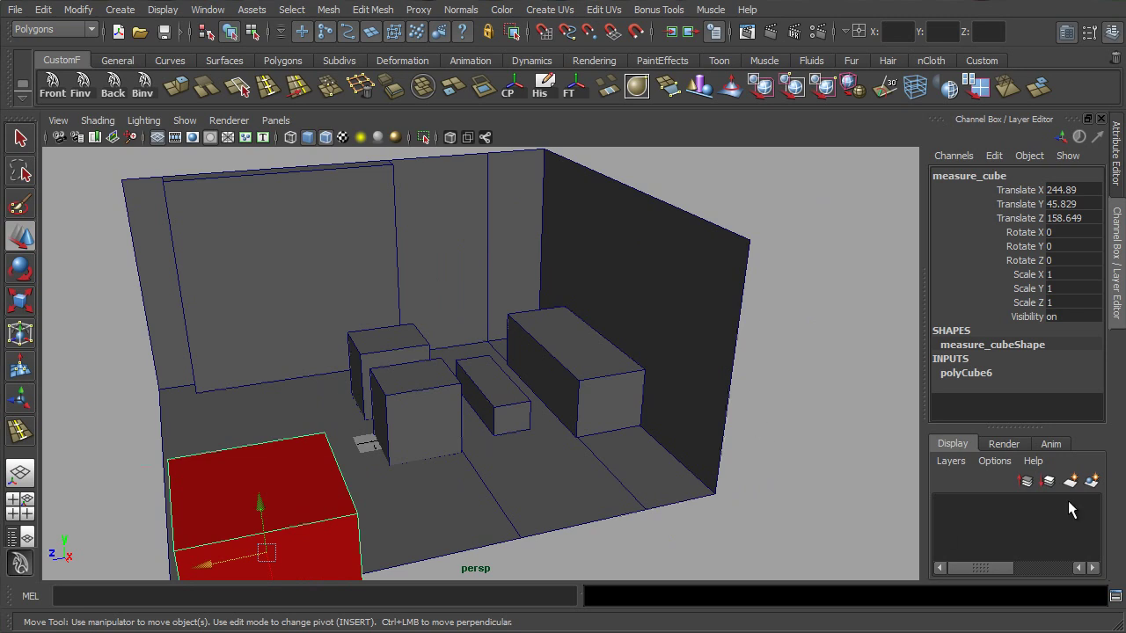
- Create a new display layer and name it block_out
{"action": "left_click", "coordinate": [1091, 481]}
{"action": "double_click", "coordinate": [1005, 503]}
{"action": "type", "text": "block_out"}
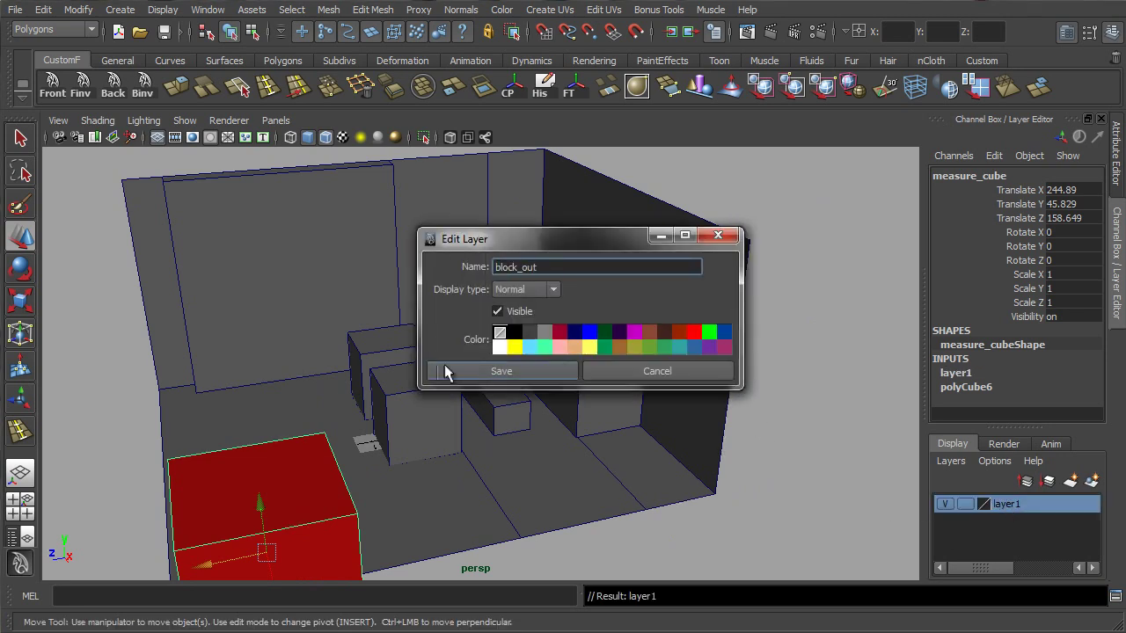
{"action": "left_click", "coordinate": [505, 371]}
- Add the three block-out boxes and the room walls to the block_out layer
{"action": "left_click", "coordinate": [607, 402]}
{"action": "left_click", "coordinate": [410, 389], "text": "shift"}
{"action": "left_click", "coordinate": [364, 254], "text": "shift"}
{"action": "left_click", "coordinate": [714, 244], "text": "shift"}
{"action": "right_click", "coordinate": [1001, 511]}
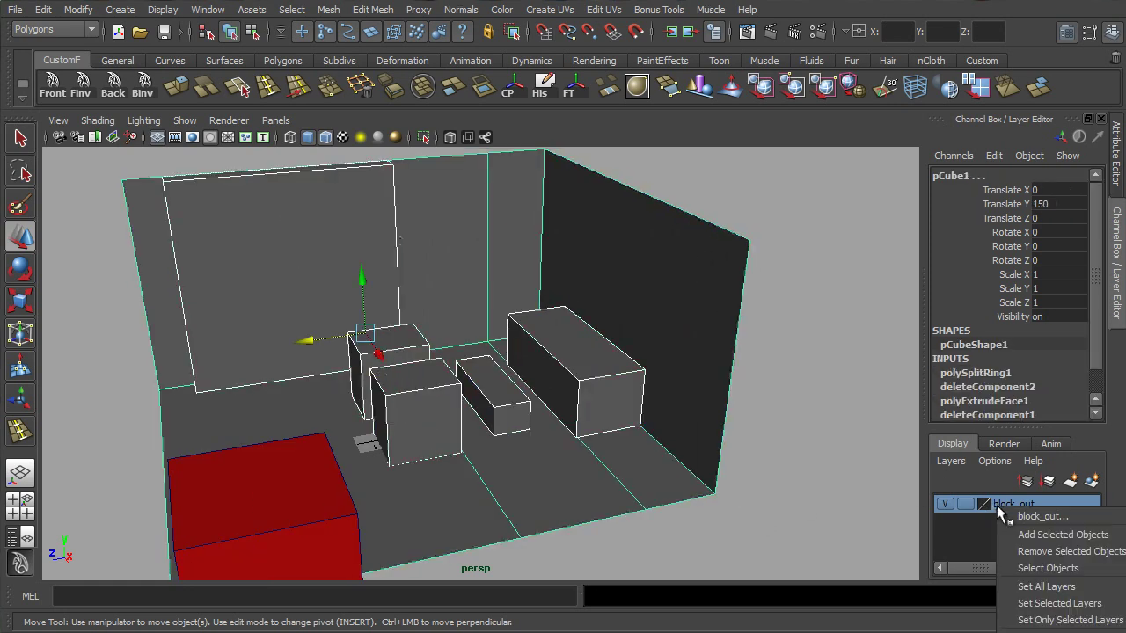
{"action": "left_click", "coordinate": [1047, 533]}
{"action": "double_click", "coordinate": [943, 506]}
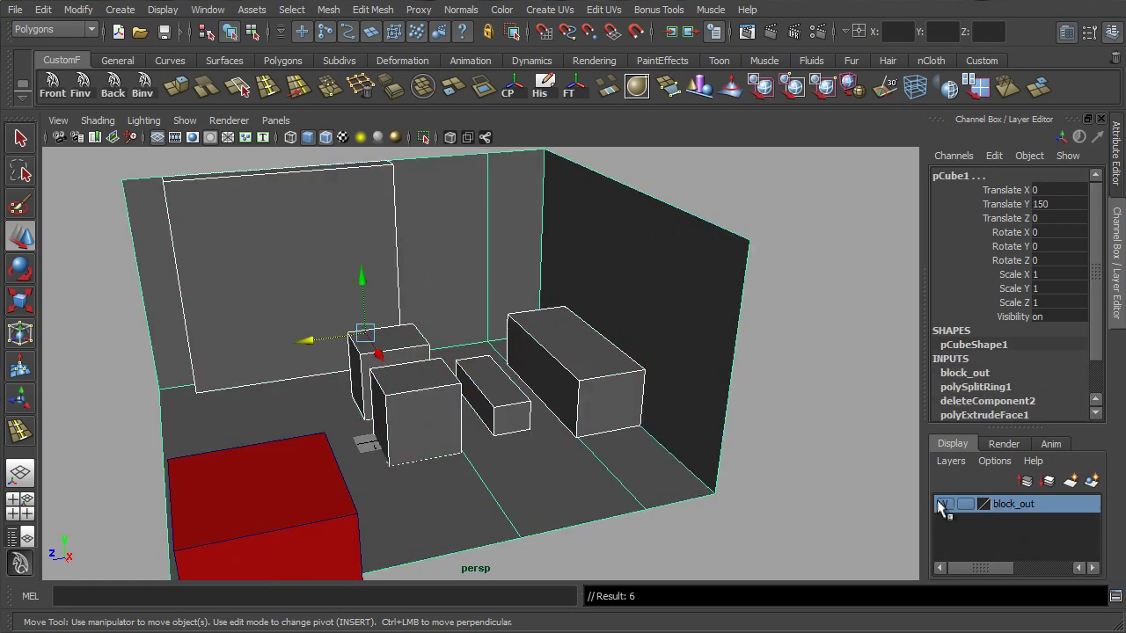
- Select the long box and bring up the Save Scene As dialog
{"action": "left_click", "coordinate": [645, 403]}
{"action": "left_click", "coordinate": [15, 10]}
{"action": "left_click", "coordinate": [64, 80]}
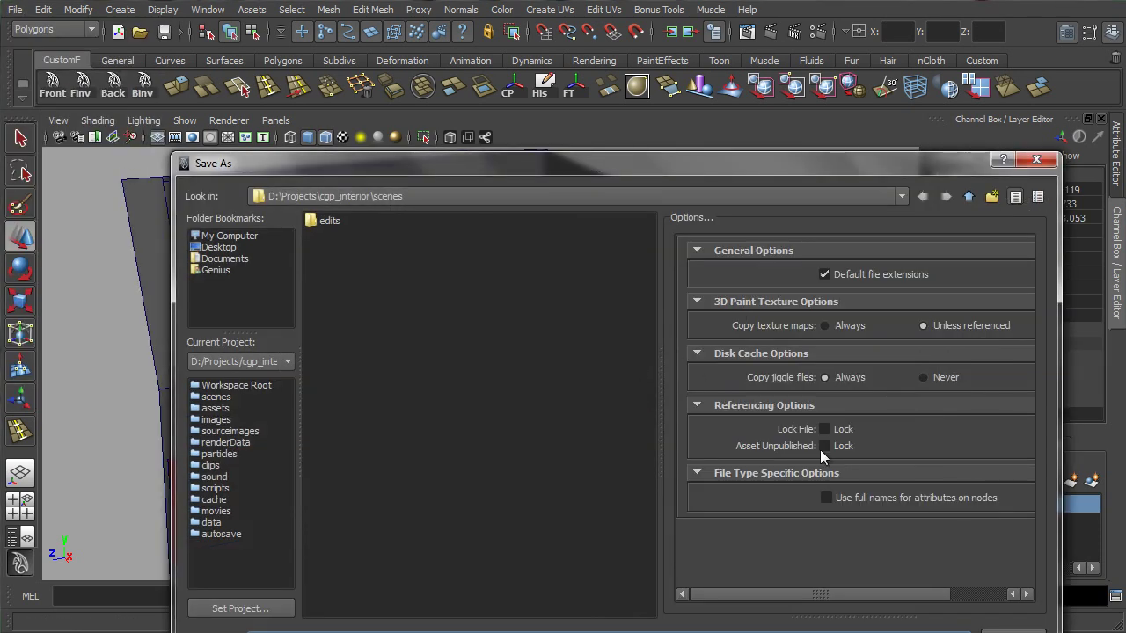
- Save the scene as 01.mb, then duplicate the long box and move the copy past the wall along Z
{"action": "left_click", "coordinate": [1020, 630]}
{"action": "key", "text": "w"}
{"action": "left_click_drag", "start_coordinate": [730, 475], "coordinate": [766, 485], "text": "alt"}
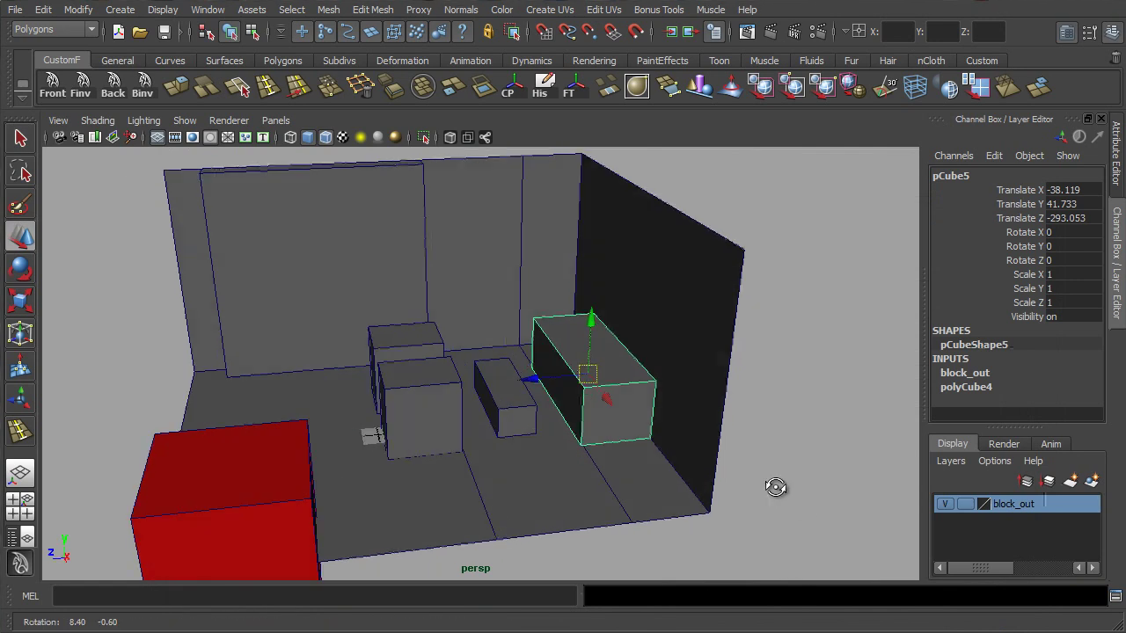
{"action": "key", "text": "ctrl+d"}
{"action": "mouse_move", "coordinate": [598, 389]}
{"action": "left_mouse_down"}
{"action": "mouse_move", "coordinate": [711, 344]}
{"action": "mouse_move", "coordinate": [747, 356]}
{"action": "left_mouse_up"}
- Remove the duplicated box from the block_out layer
{"action": "right_click", "coordinate": [1006, 505]}
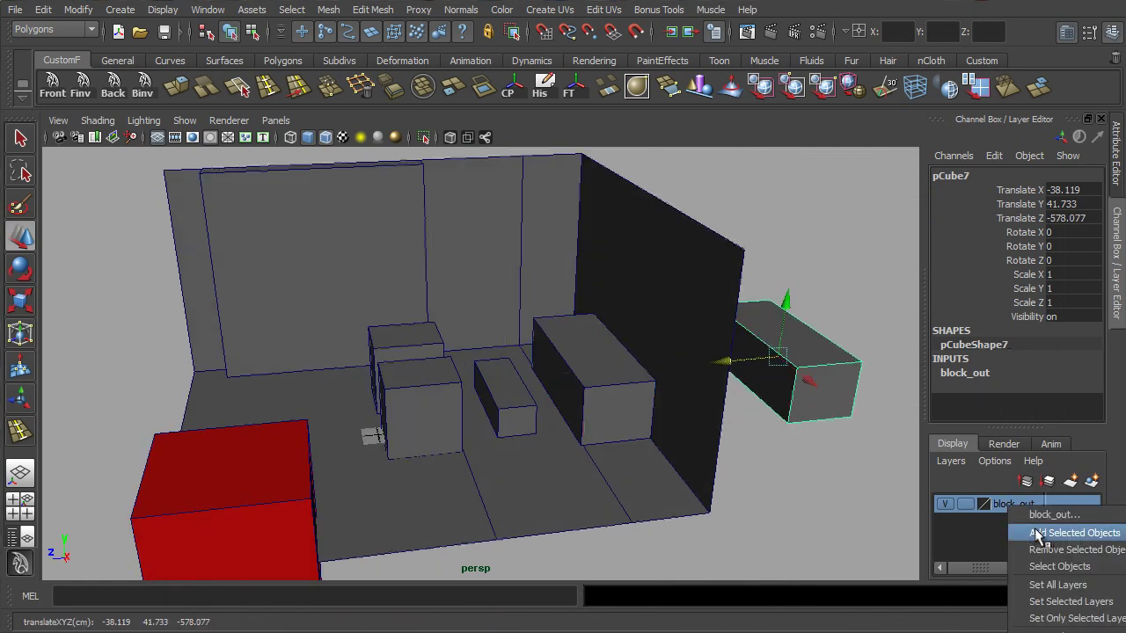
{"action": "left_click", "coordinate": [1046, 548]}
{"action": "left_click", "coordinate": [945, 504]}
{"action": "left_click", "coordinate": [944, 504]}
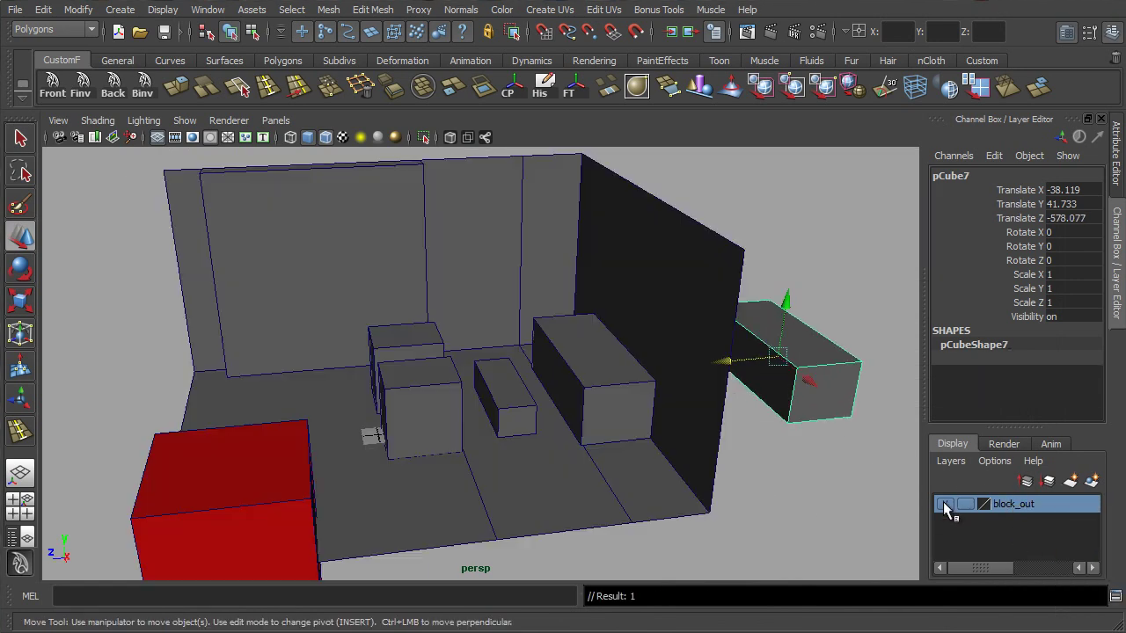
- Remove the red measure cube from block_out and hide the block_out layer
{"action": "left_click", "coordinate": [299, 493]}
{"action": "right_click", "coordinate": [1018, 510]}
{"action": "left_click", "coordinate": [1047, 544]}
{"action": "left_click", "coordinate": [943, 504]}
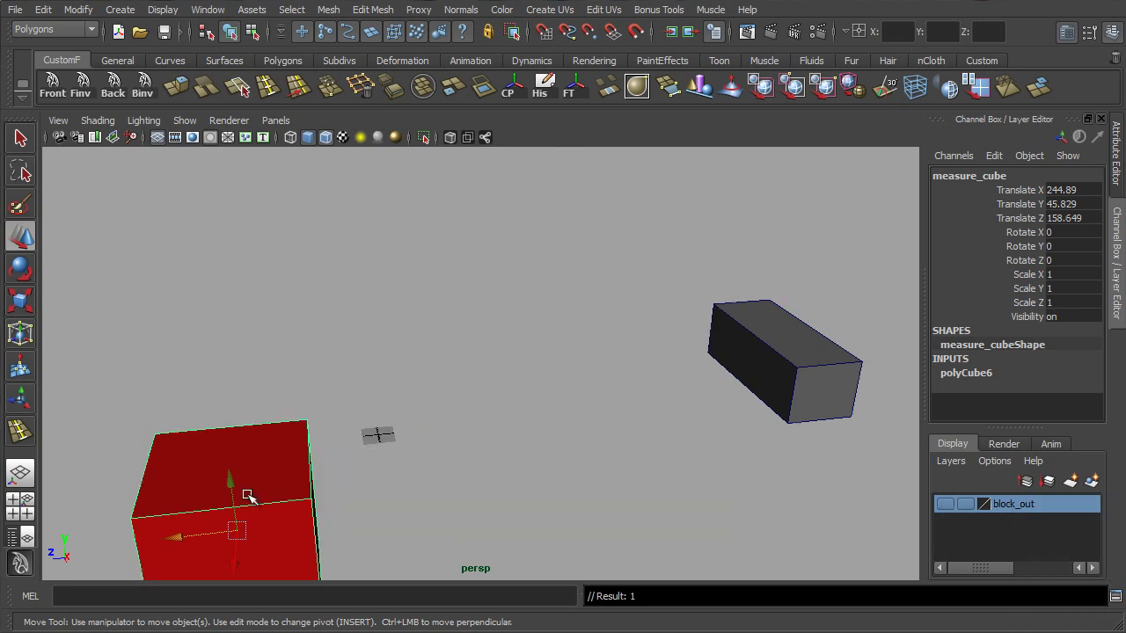
{"action": "left_click", "coordinate": [724, 369]}
{"action": "key", "text": "space"}
- Move the measure cube beside the large block and set its width, height and depth to 15
{"action": "left_click", "coordinate": [121, 138]}
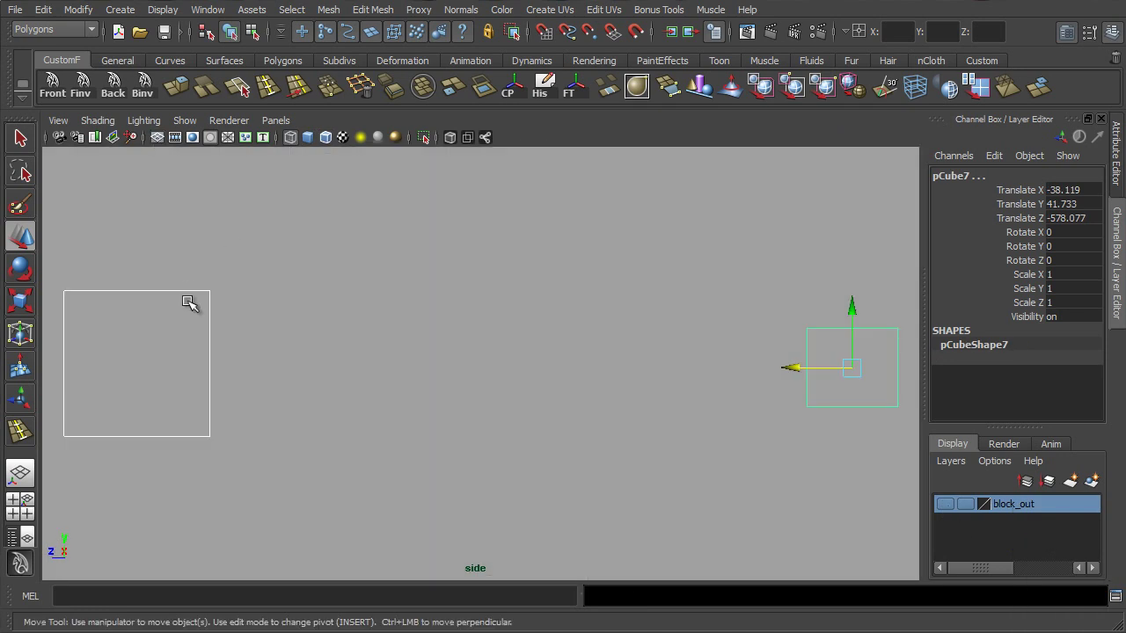
{"action": "scroll", "coordinate": [543, 328], "scroll_direction": "up", "scroll_amount": 3}
{"action": "left_click_drag", "start_coordinate": [478, 319], "coordinate": [389, 302]}
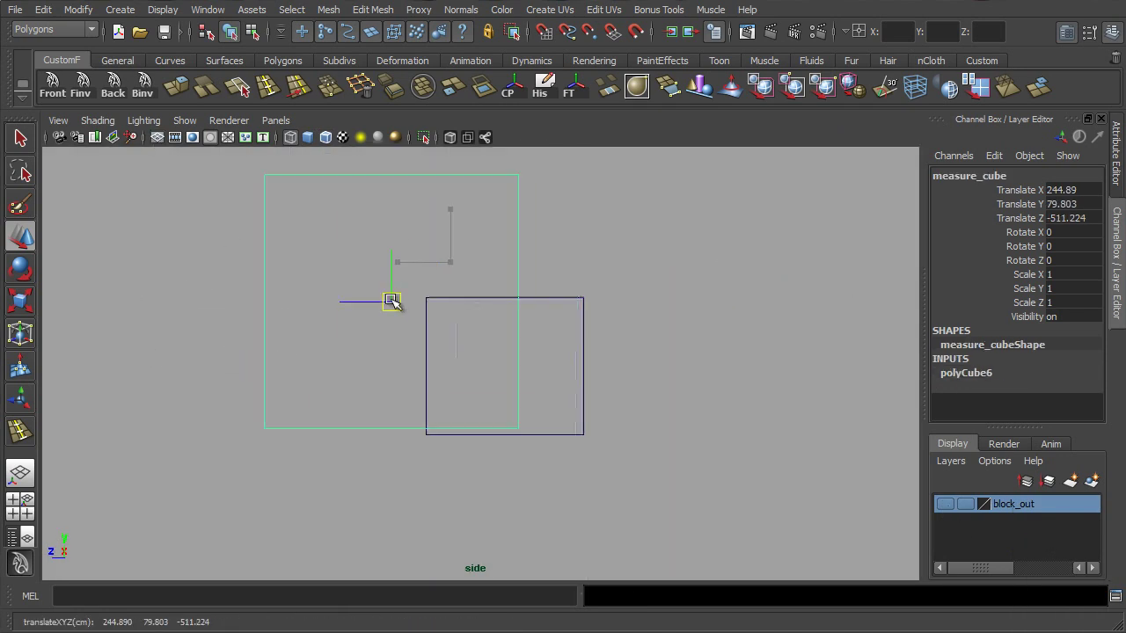
{"action": "left_click", "coordinate": [965, 373]}
{"action": "left_click_drag", "start_coordinate": [1053, 317], "coordinate": [1055, 343]}
{"action": "type", "text": "15"}
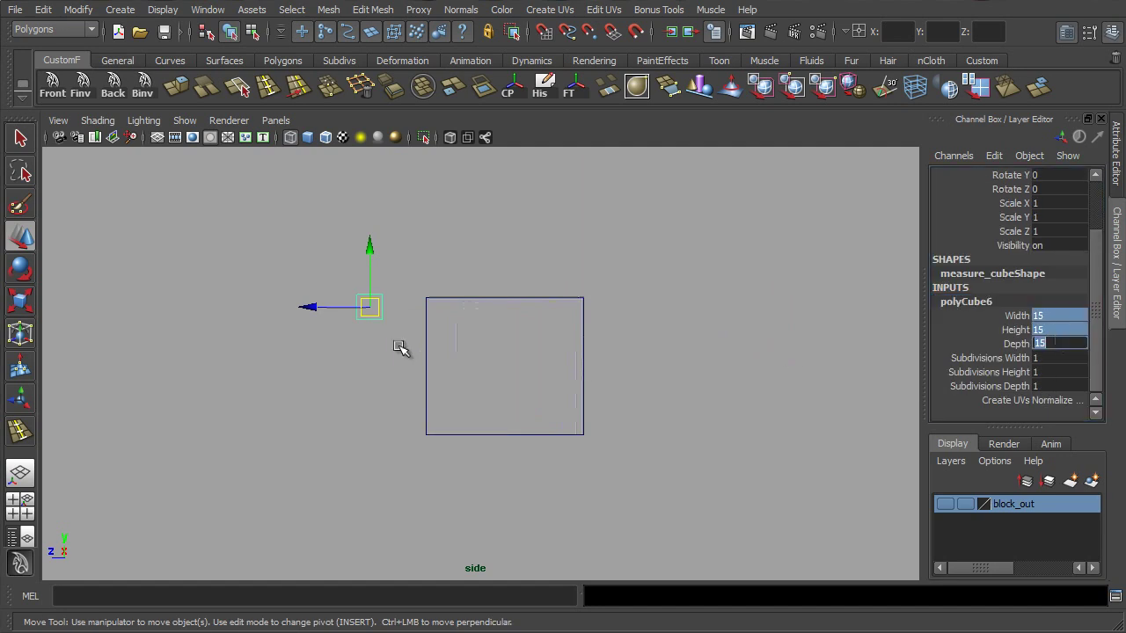
- Align the measure cube to the large block's bottom-left corner with the Align Tool
{"action": "left_click", "coordinate": [435, 345]}
{"action": "left_click", "coordinate": [726, 95]}
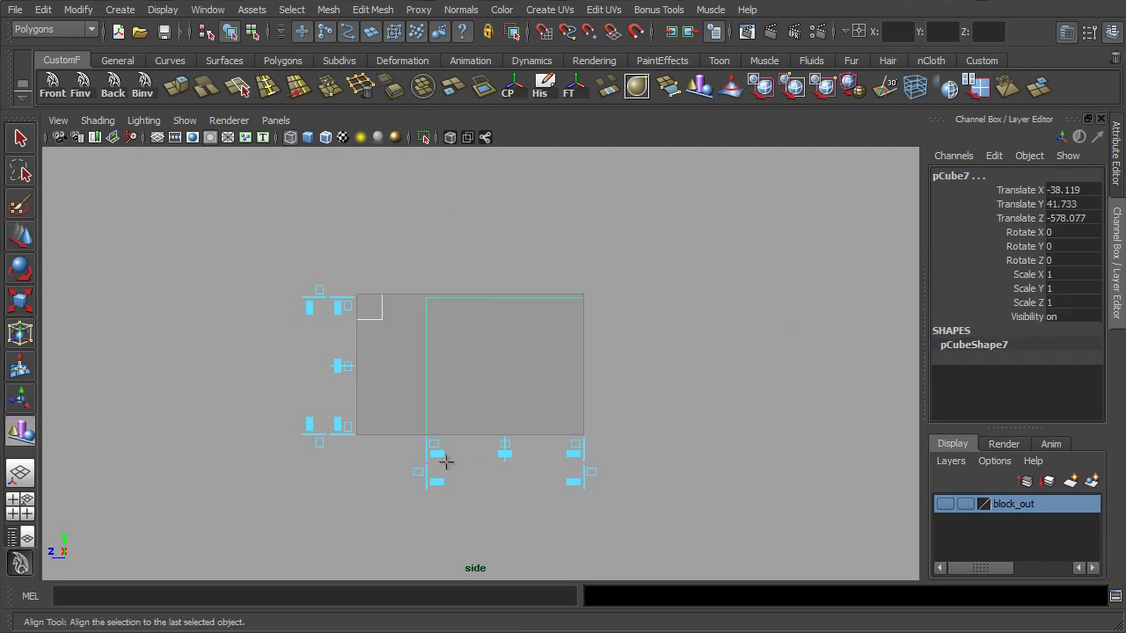
{"action": "left_click", "coordinate": [339, 424]}
{"action": "key", "text": "w"}
{"action": "key", "text": "f"}
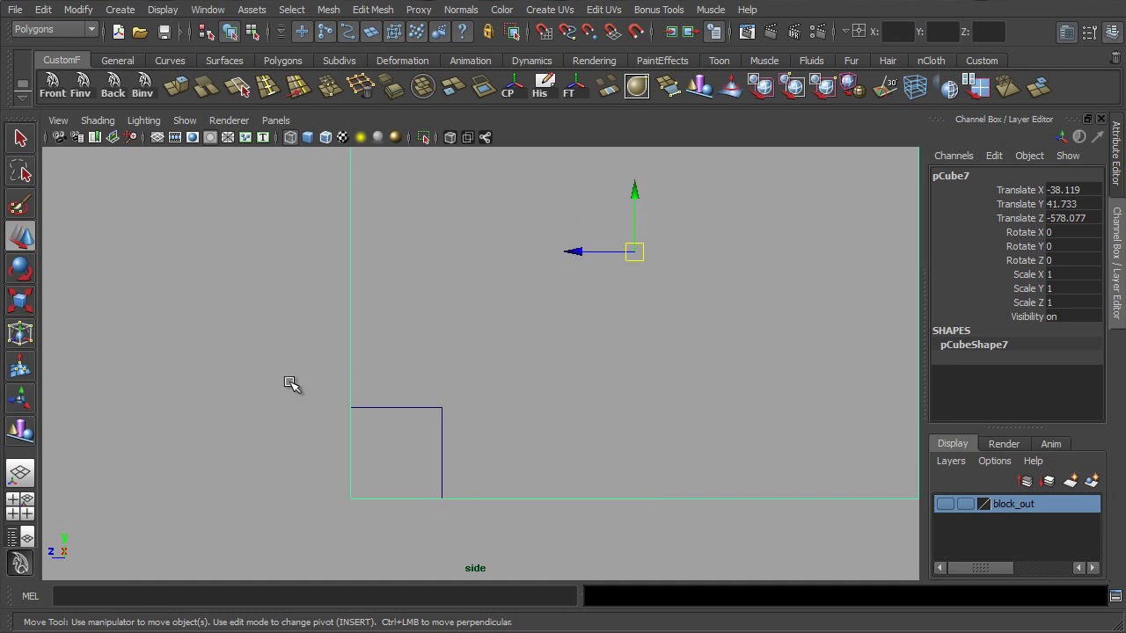
- Insert a horizontal edge loop across the large block and slide it into place
{"action": "key", "text": "g"}
{"action": "left_click", "coordinate": [283, 90]}
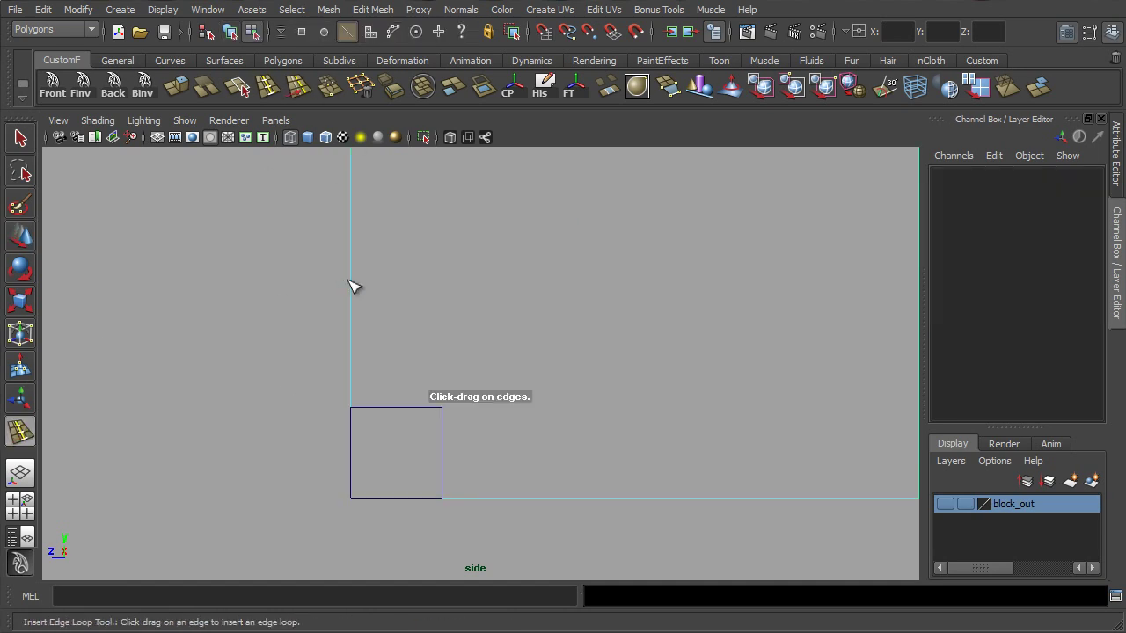
{"action": "left_click", "coordinate": [355, 285]}
{"action": "scroll", "coordinate": [354, 286], "scroll_direction": "down", "scroll_amount": 3}
{"action": "key", "text": "w"}
{"action": "scroll", "coordinate": [477, 417], "scroll_direction": "up", "scroll_amount": 4}
{"action": "key", "text": "F8"}
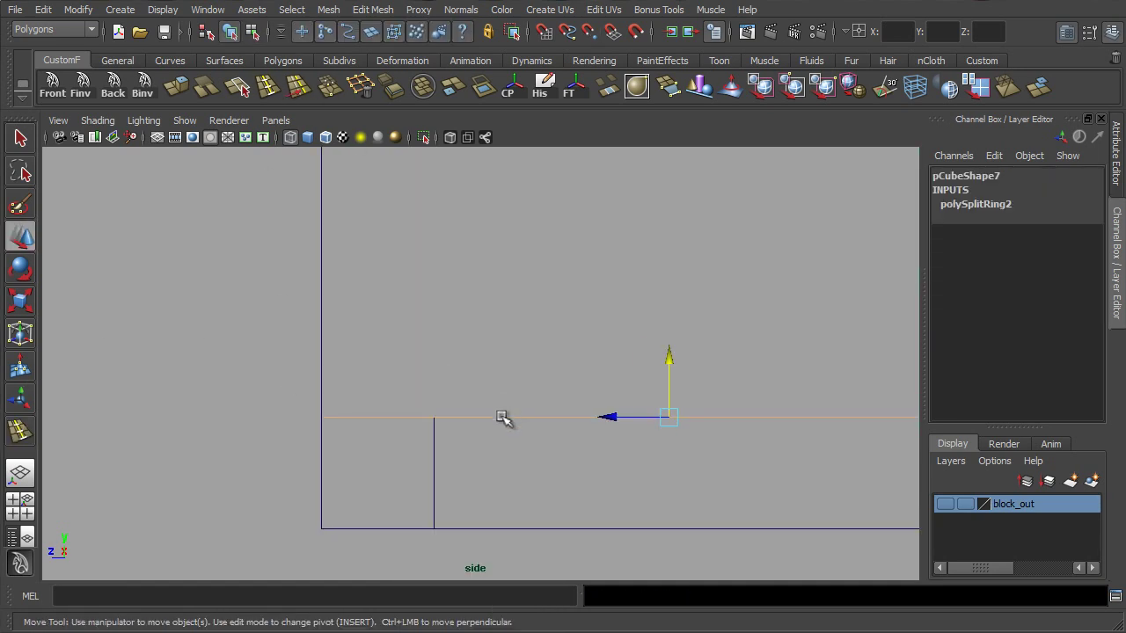
{"action": "scroll", "coordinate": [452, 440], "scroll_direction": "down", "scroll_amount": 2}
- Resize the measure cube by entering 60 for its size
{"action": "left_click", "coordinate": [451, 439]}
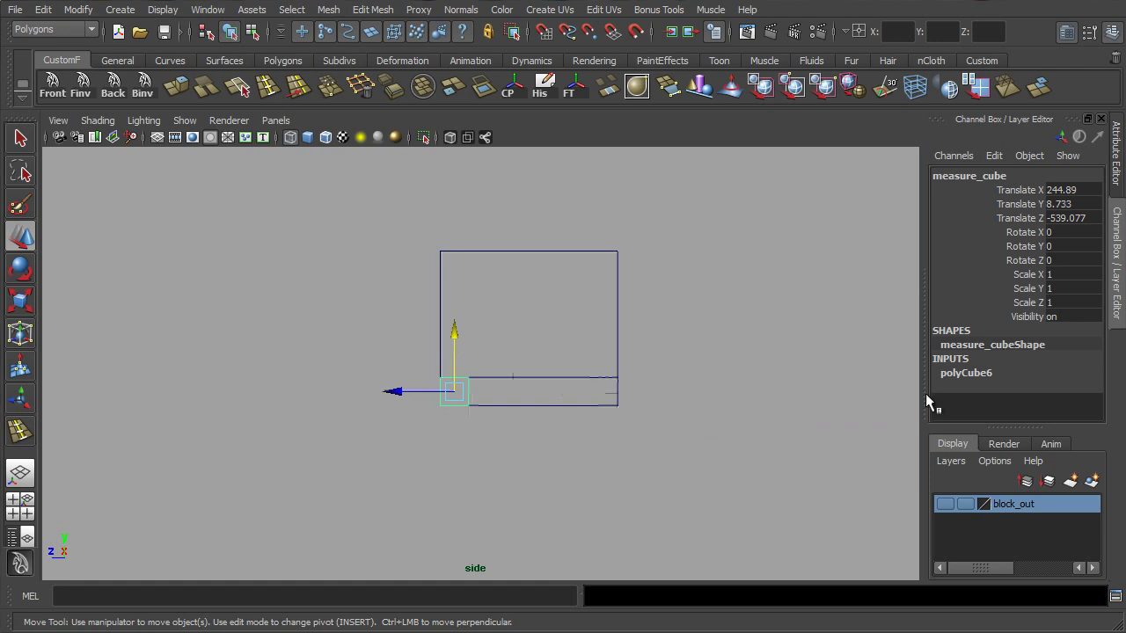
{"action": "left_click", "coordinate": [972, 374]}
{"action": "type", "text": "60"}
{"action": "key", "text": "Return"}
{"action": "scroll", "coordinate": [572, 389], "scroll_direction": "up", "scroll_amount": 1}
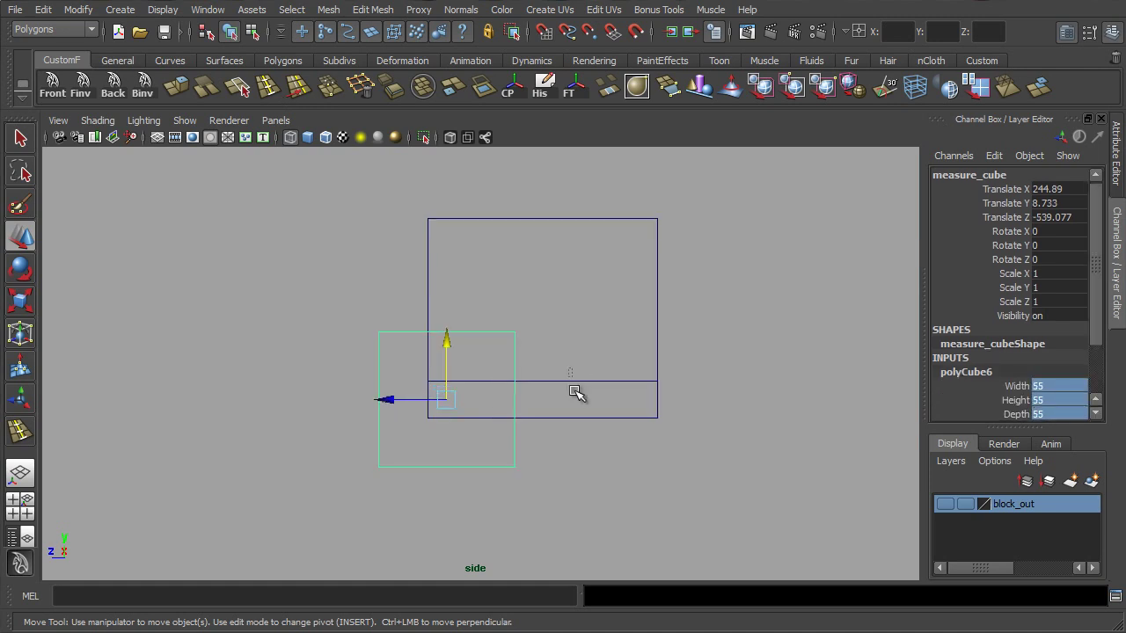
- Realign the resized measure cube to the block's bottom-left corner and frame it
{"action": "left_click", "coordinate": [573, 383], "text": "shift"}
{"action": "left_click", "coordinate": [514, 91]}
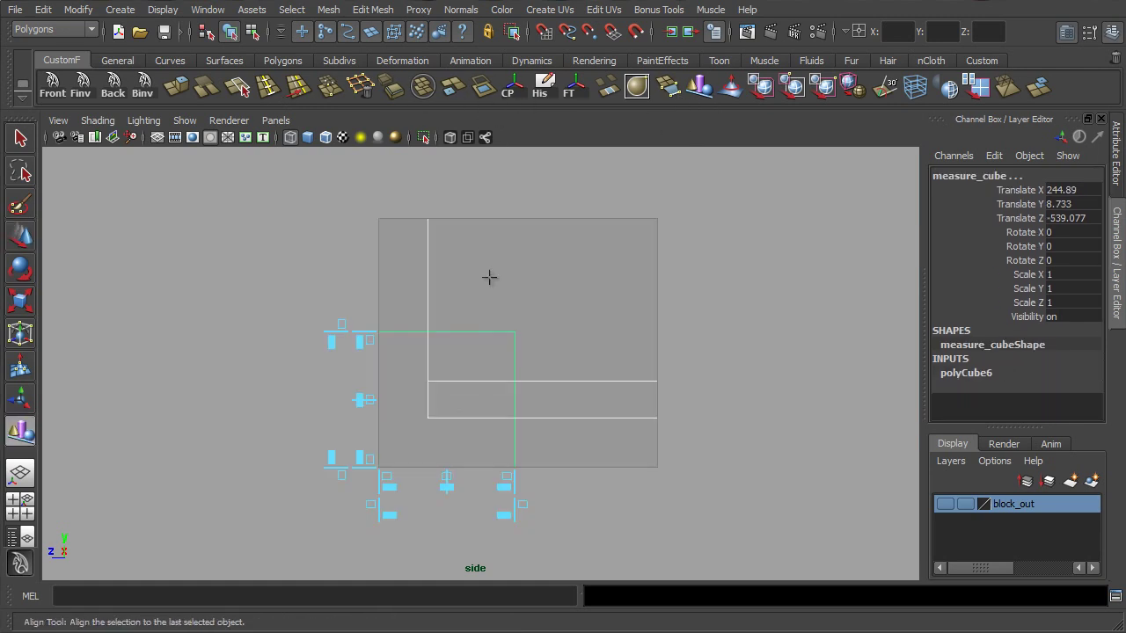
{"action": "left_click", "coordinate": [397, 364]}
{"action": "left_click_drag", "start_coordinate": [397, 364], "coordinate": [461, 281]}
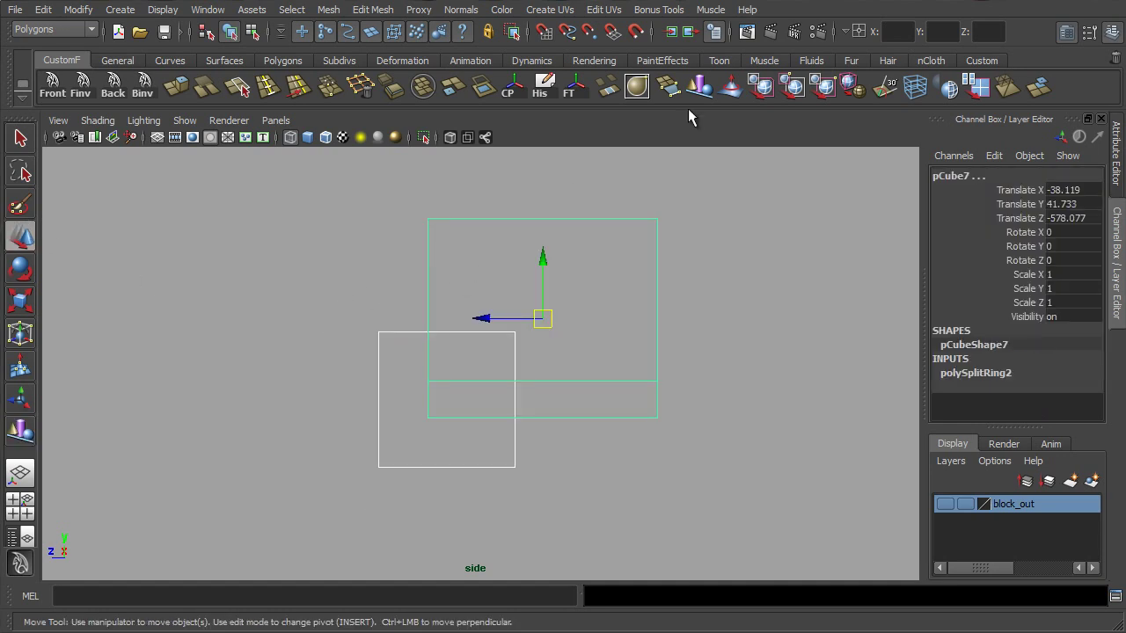
{"action": "key", "text": "y"}
{"action": "left_click", "coordinate": [359, 408]}
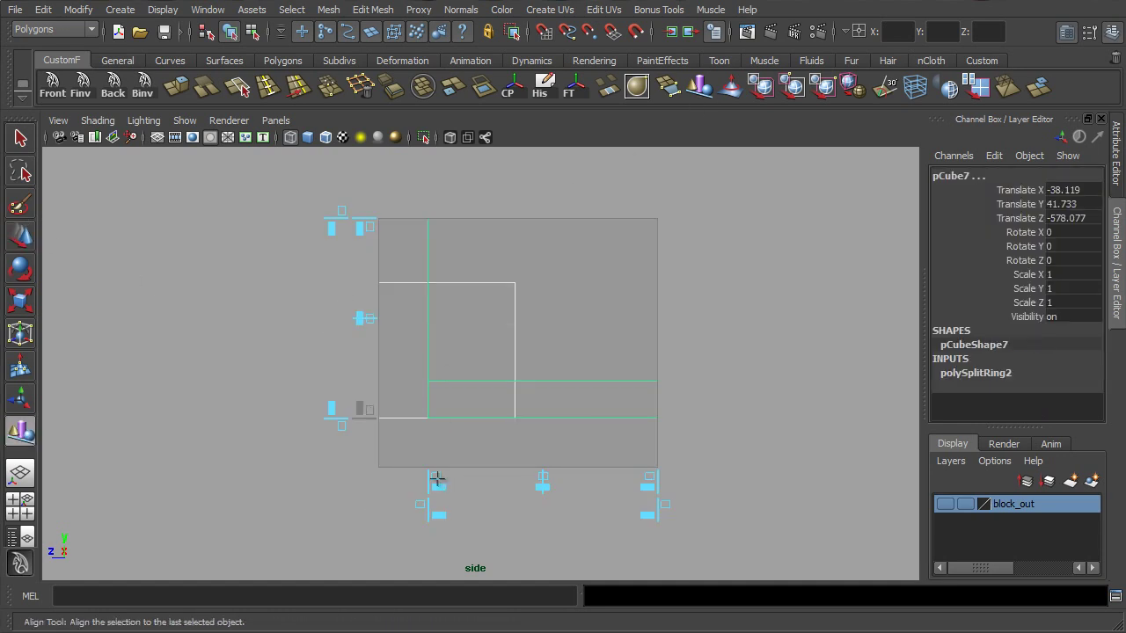
{"action": "left_click", "coordinate": [25, 243]}
{"action": "left_click", "coordinate": [251, 277]}
{"action": "left_click", "coordinate": [475, 284]}
{"action": "key", "text": "f"}
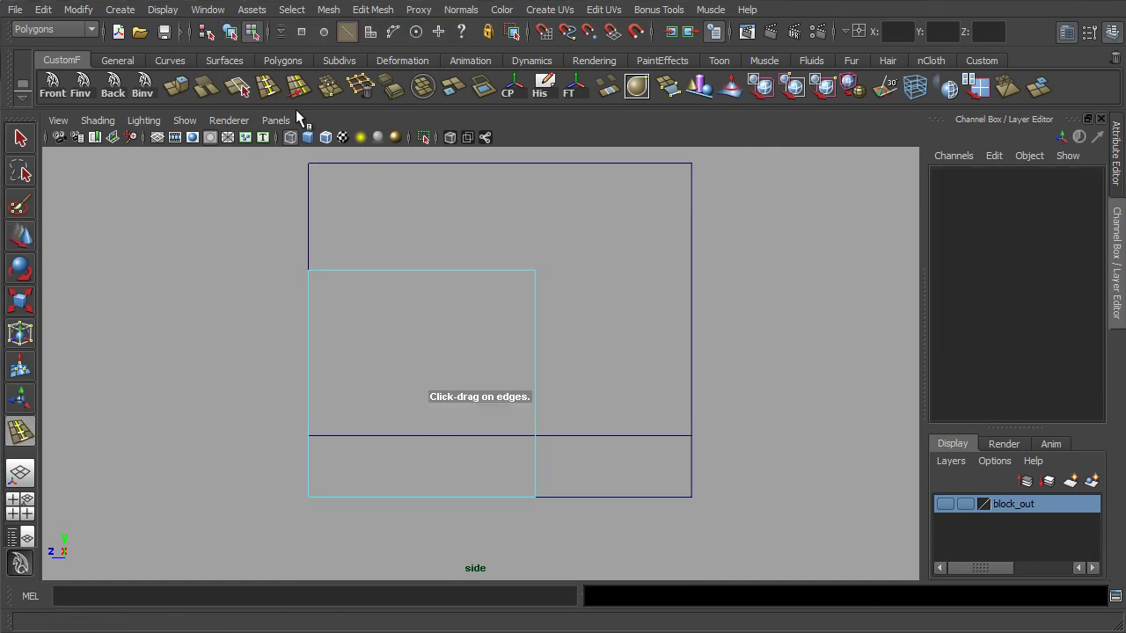
- Insert a vertical edge loop into the large block
{"action": "left_click", "coordinate": [575, 436]}
{"action": "key", "text": "w"}
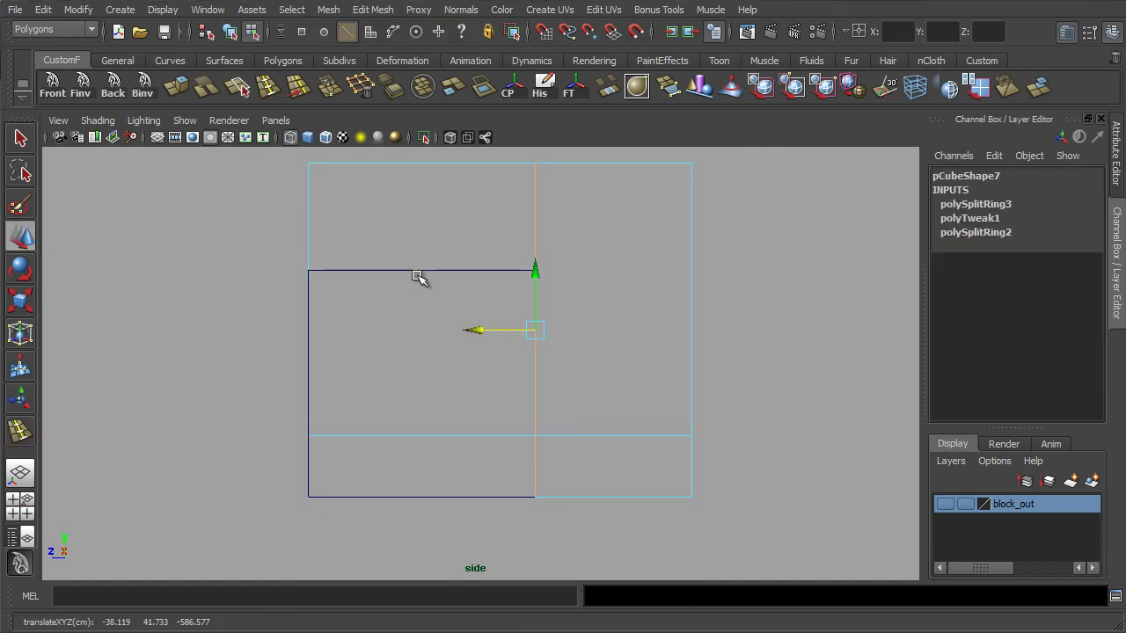
{"action": "key", "text": "F8"}
- Snap the measure cube into the block's corner, undoing an accidental history delete
{"action": "left_click", "coordinate": [467, 272]}
{"action": "scroll", "coordinate": [1055, 324], "scroll_direction": "down", "scroll_amount": 3}
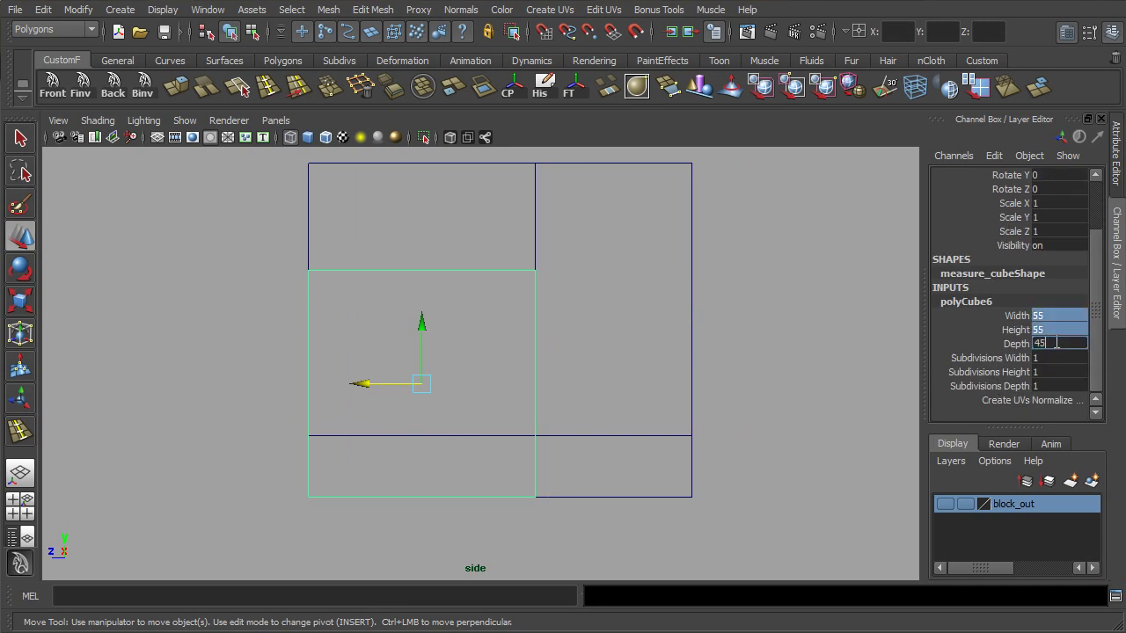
{"action": "left_click", "coordinate": [467, 495]}
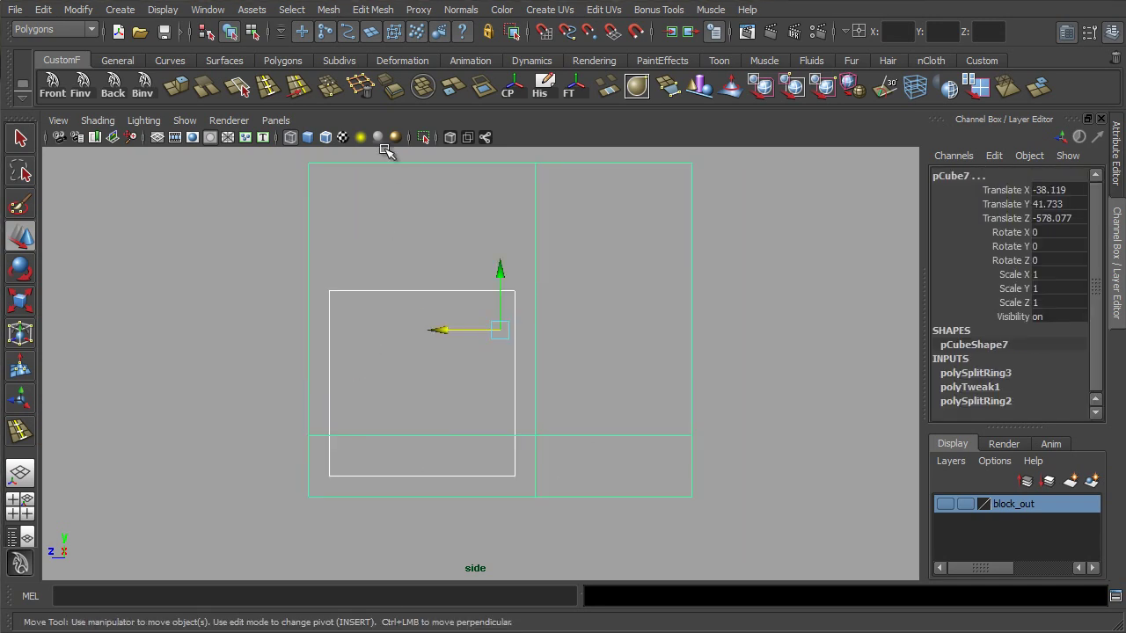
{"action": "left_click", "coordinate": [539, 88]}
{"action": "key", "text": "ctrl+z"}
{"action": "left_click", "coordinate": [698, 88]}
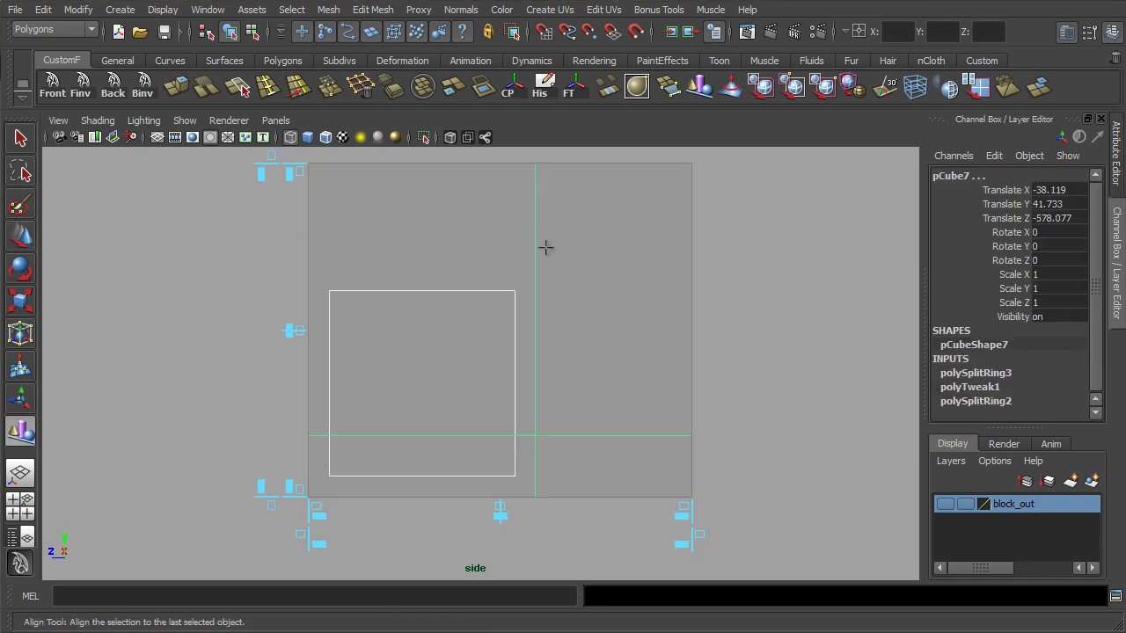
{"action": "left_click", "coordinate": [22, 236]}
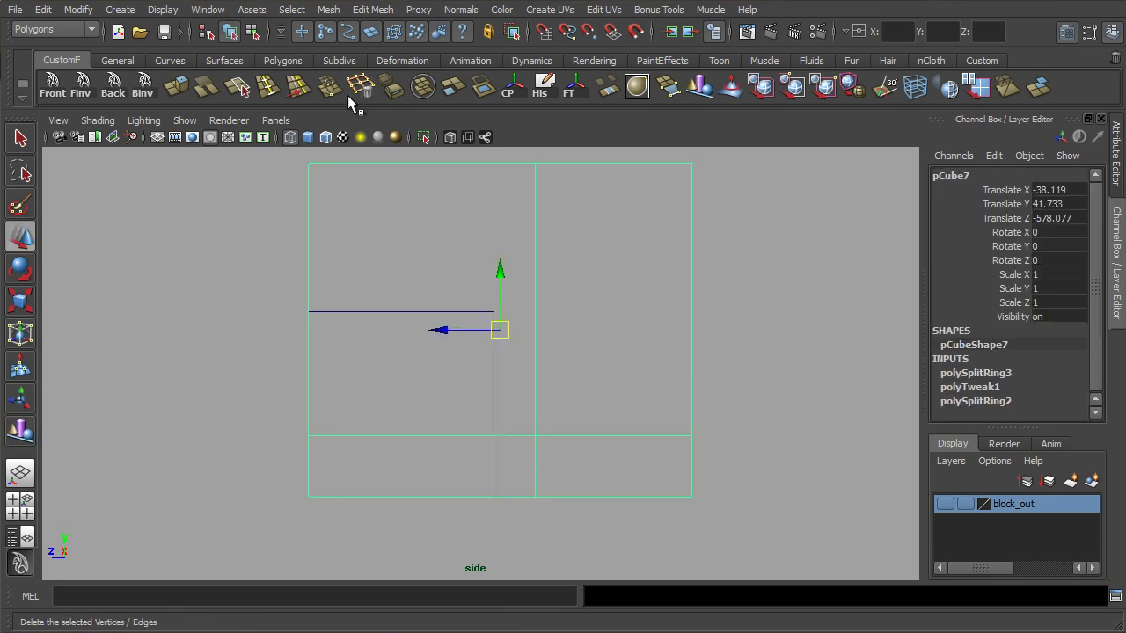
- Cut a horizontal edge loop through the block
{"action": "left_click", "coordinate": [268, 87]}
{"action": "key", "text": "w"}
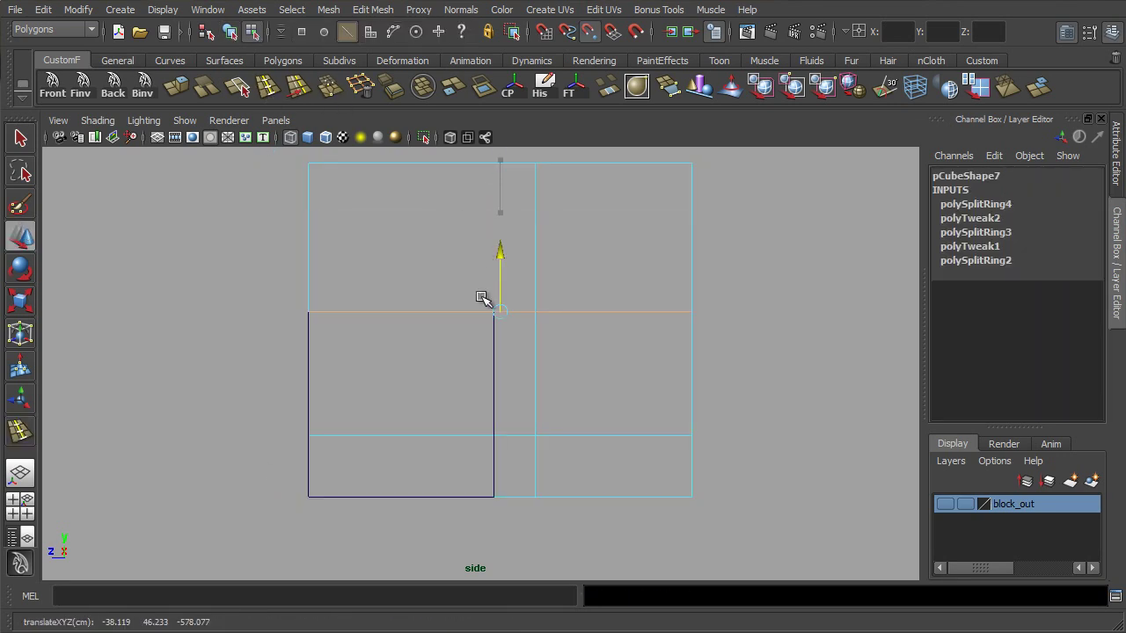
{"action": "right_click_drag", "start_coordinate": [527, 361], "coordinate": [610, 342]}
- Slide the measure cube along the block's depth until it lines up with the block
{"action": "left_click", "coordinate": [488, 392]}
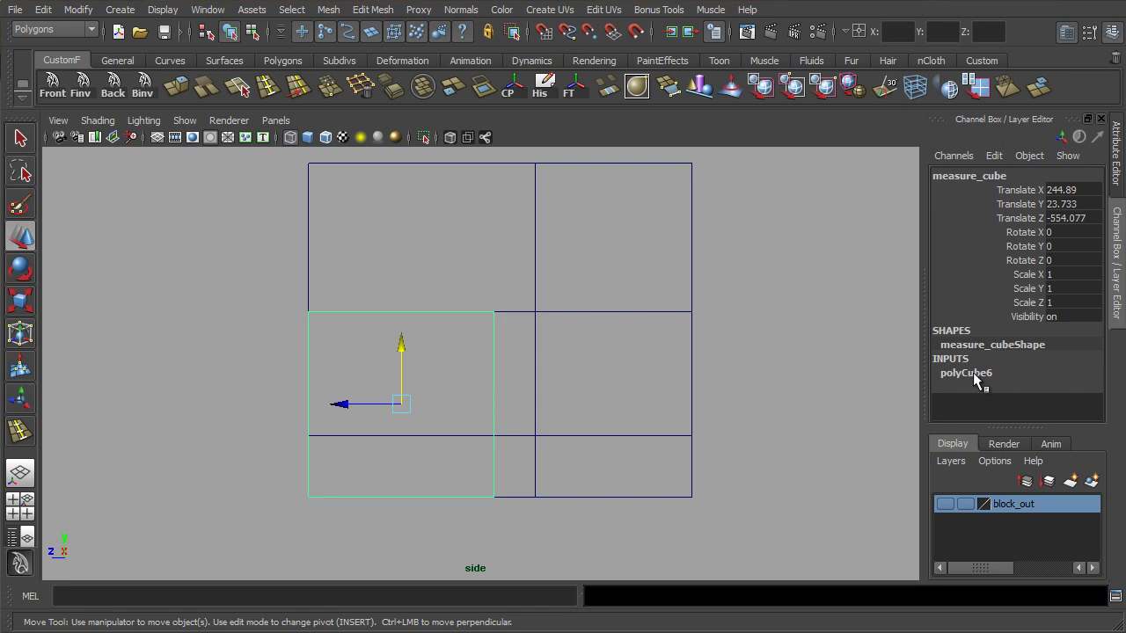
{"action": "left_click", "coordinate": [966, 372]}
{"action": "left_click_drag", "start_coordinate": [1051, 385], "coordinate": [1051, 413]}
{"action": "key", "text": "f"}
{"action": "left_click_drag", "start_coordinate": [474, 329], "coordinate": [395, 282]}
{"action": "right_click_drag", "start_coordinate": [395, 282], "coordinate": [533, 291], "text": "alt"}
{"action": "middle_click_drag", "start_coordinate": [533, 291], "coordinate": [639, 322], "text": "alt"}
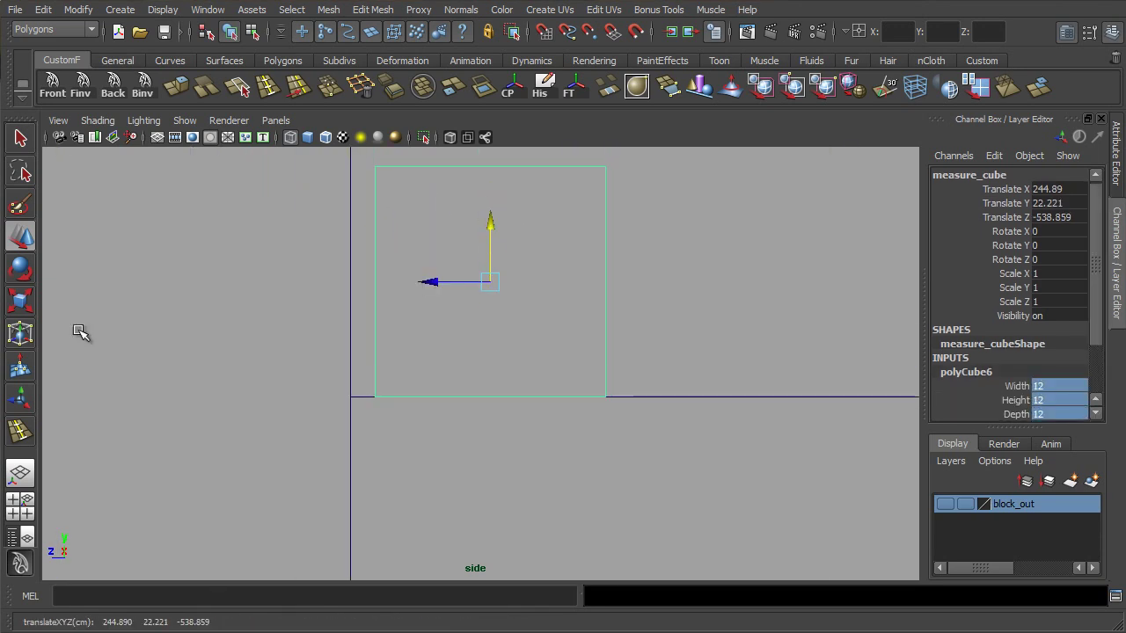
- Add a horizontal loop across the block and lower it to the measure cube's top
{"action": "key", "text": "g"}
{"action": "left_click", "coordinate": [390, 307]}
{"action": "key", "text": "w"}
{"action": "scroll", "coordinate": [384, 284], "scroll_direction": "down", "scroll_amount": 3}
{"action": "scroll", "coordinate": [557, 308], "scroll_direction": "up", "scroll_amount": 1}
{"action": "left_click_drag", "start_coordinate": [612, 290], "coordinate": [612, 364]}
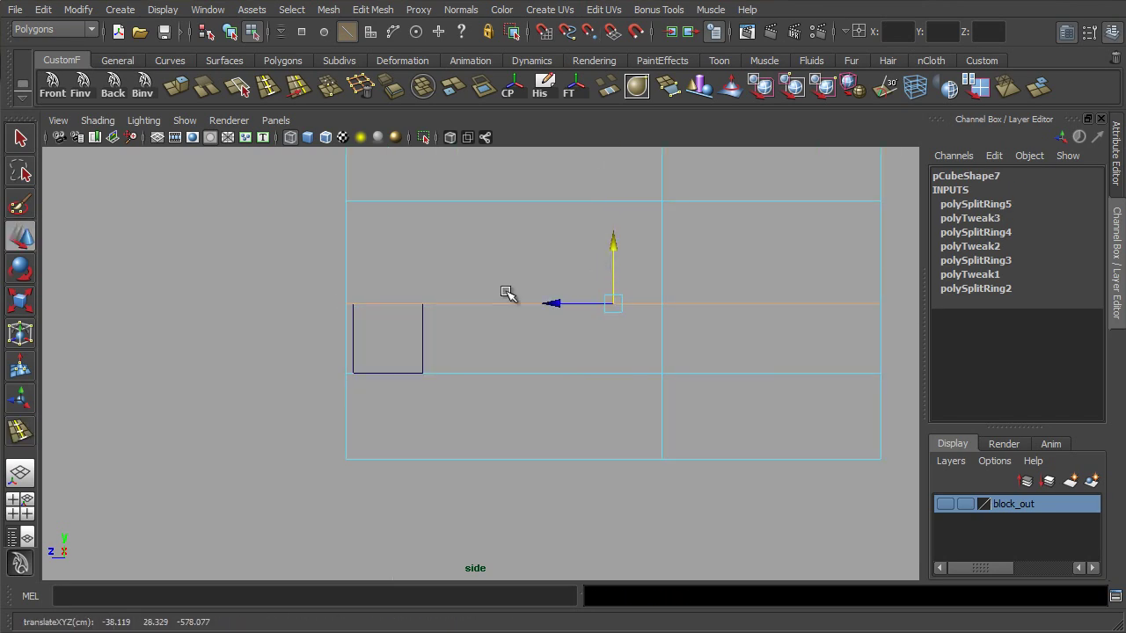
{"action": "right_click_drag", "start_coordinate": [536, 340], "coordinate": [611, 319]}
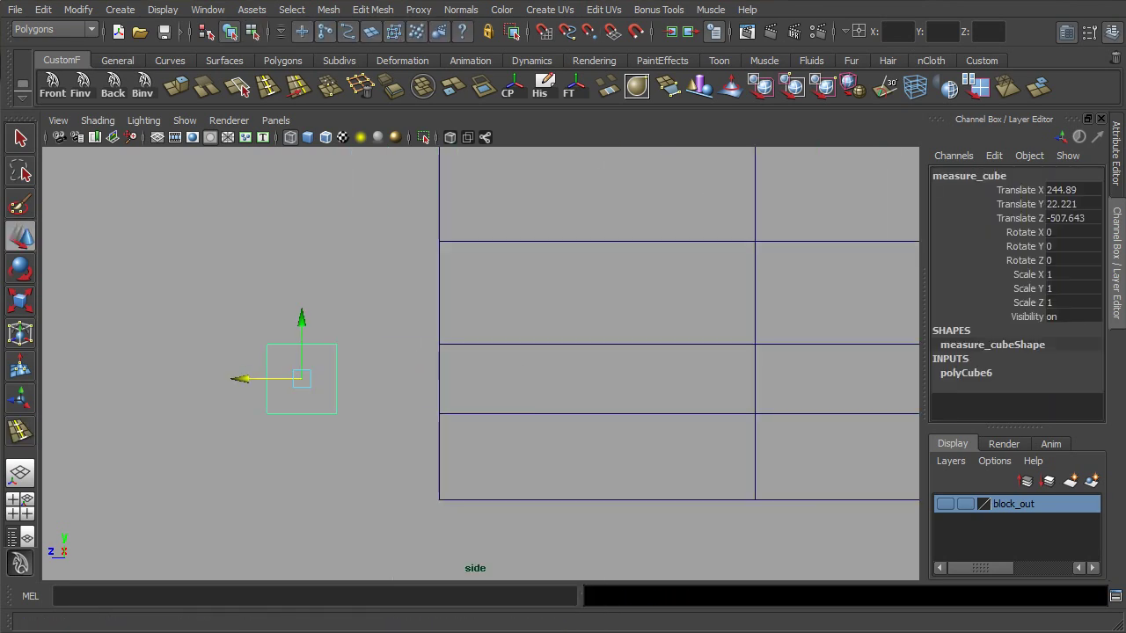
- Set the measure cube's width, height and depth to 15 and align it with the block
{"action": "left_click", "coordinate": [966, 372]}
{"action": "left_click_drag", "start_coordinate": [1056, 386], "coordinate": [1055, 413]}
{"action": "type", "text": "15"}
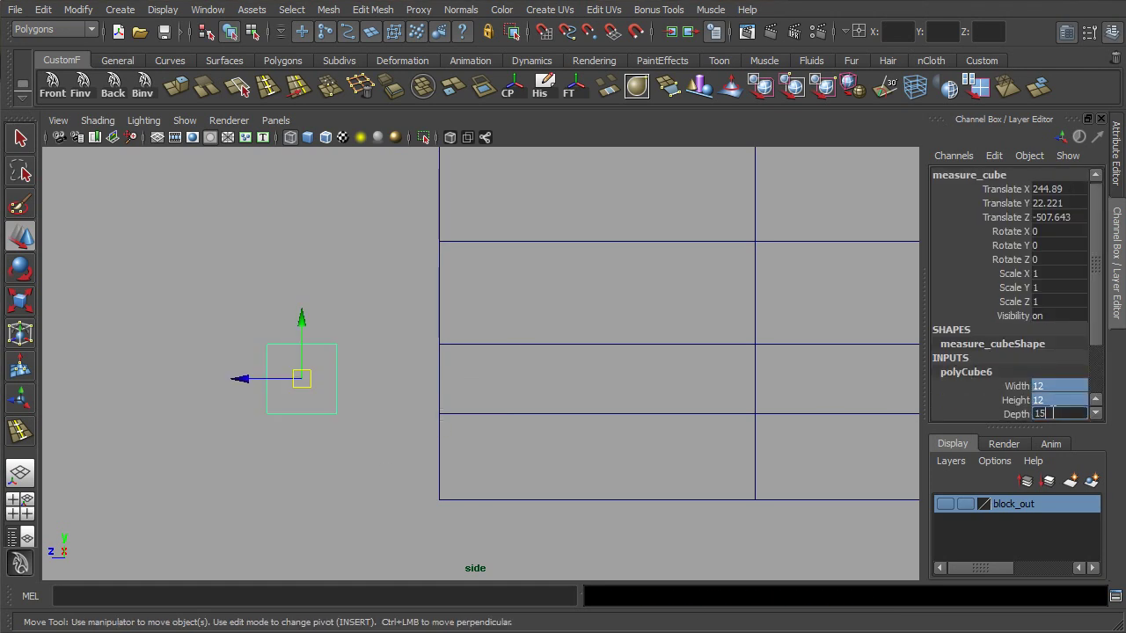
{"action": "key", "text": "Return"}
{"action": "left_click", "coordinate": [464, 355], "text": "shift"}
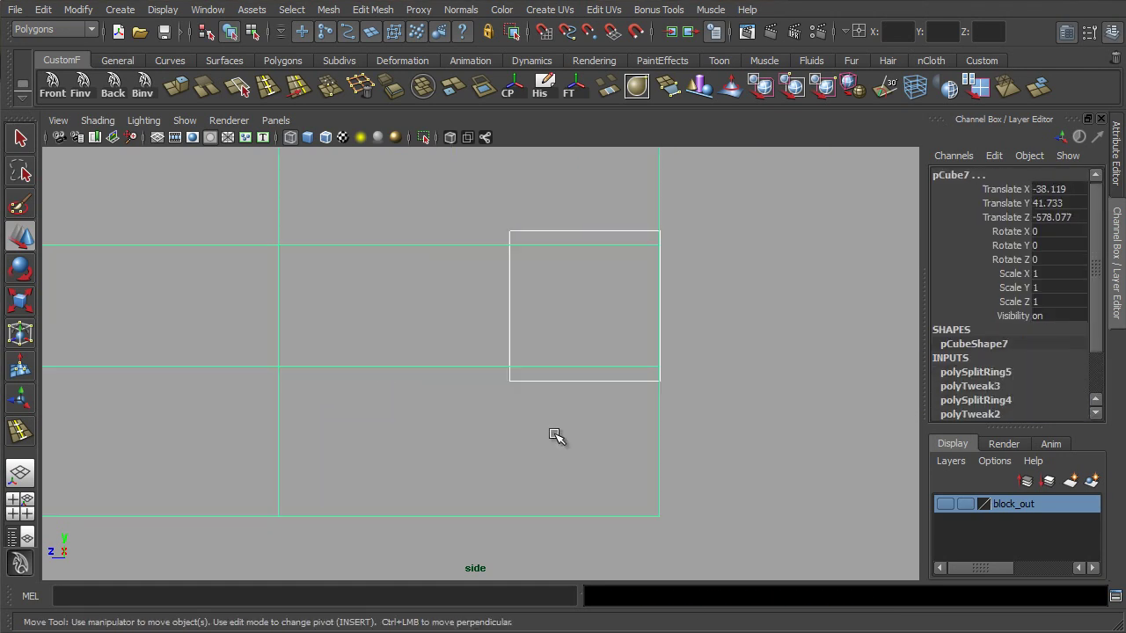
- Insert another vertical edge loop across the block
{"action": "left_click", "coordinate": [239, 88]}
{"action": "left_click", "coordinate": [445, 244]}
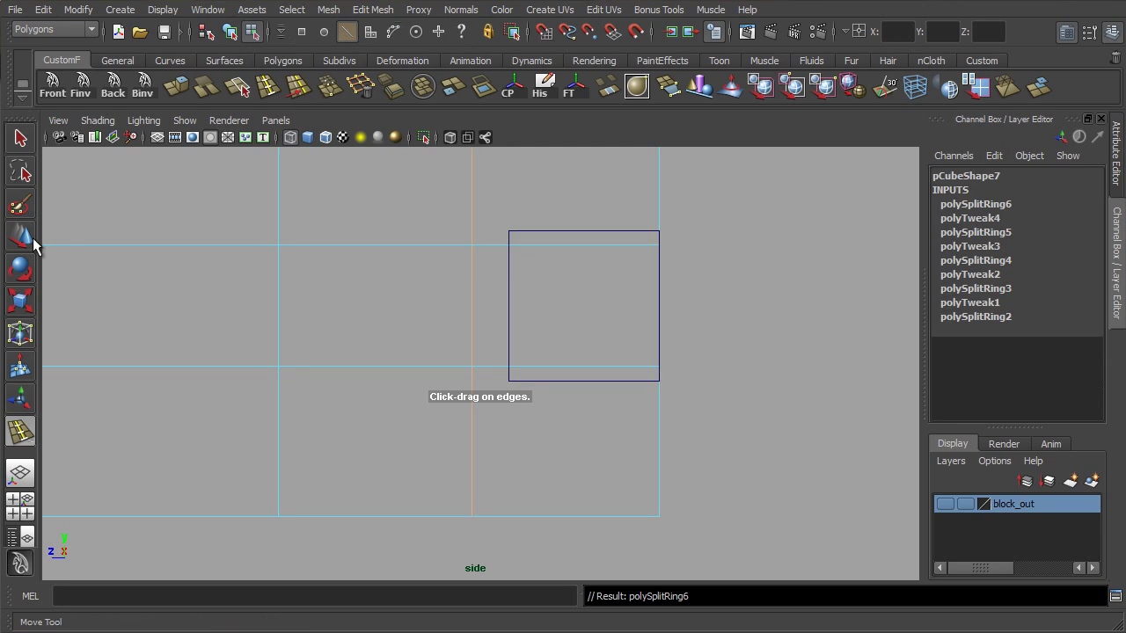
{"action": "key", "text": "w"}
{"action": "scroll", "coordinate": [527, 308], "scroll_direction": "down", "scroll_amount": 4}
{"action": "right_click_drag", "start_coordinate": [558, 377], "coordinate": [573, 352]}
{"action": "scroll", "coordinate": [572, 352], "scroll_direction": "down", "scroll_amount": 2}
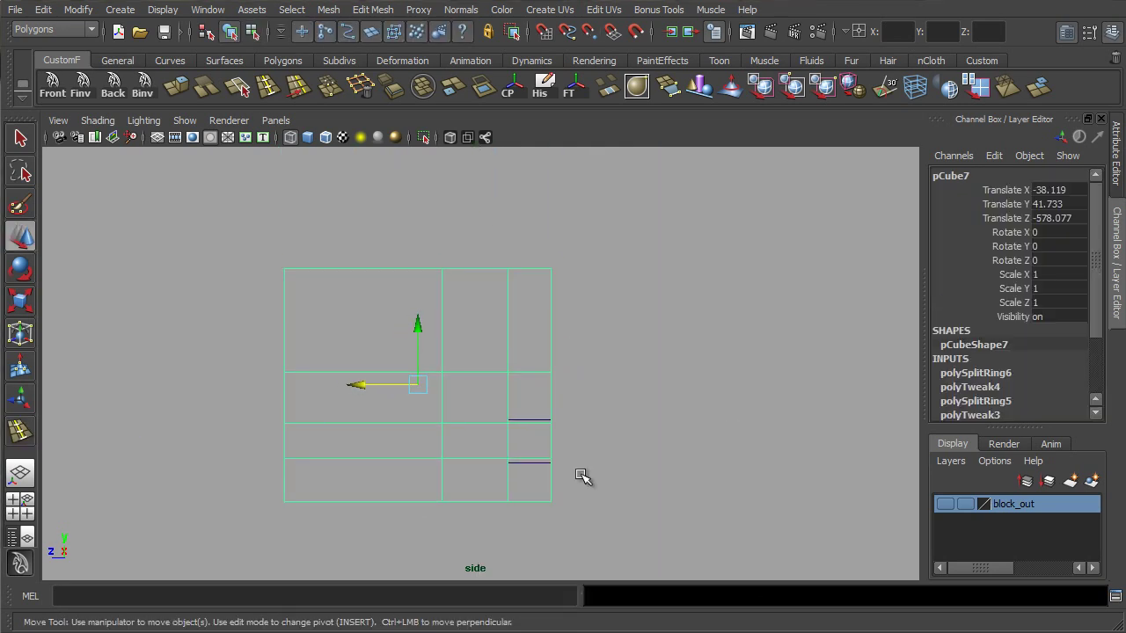
{"action": "left_click", "coordinate": [686, 527]}
- In the top view, move the measure cube to the block's corner
{"action": "scroll", "coordinate": [583, 443], "scroll_direction": "up", "scroll_amount": 3}
{"action": "left_click", "coordinate": [570, 482]}
{"action": "left_click_drag", "start_coordinate": [385, 367], "coordinate": [346, 279]}
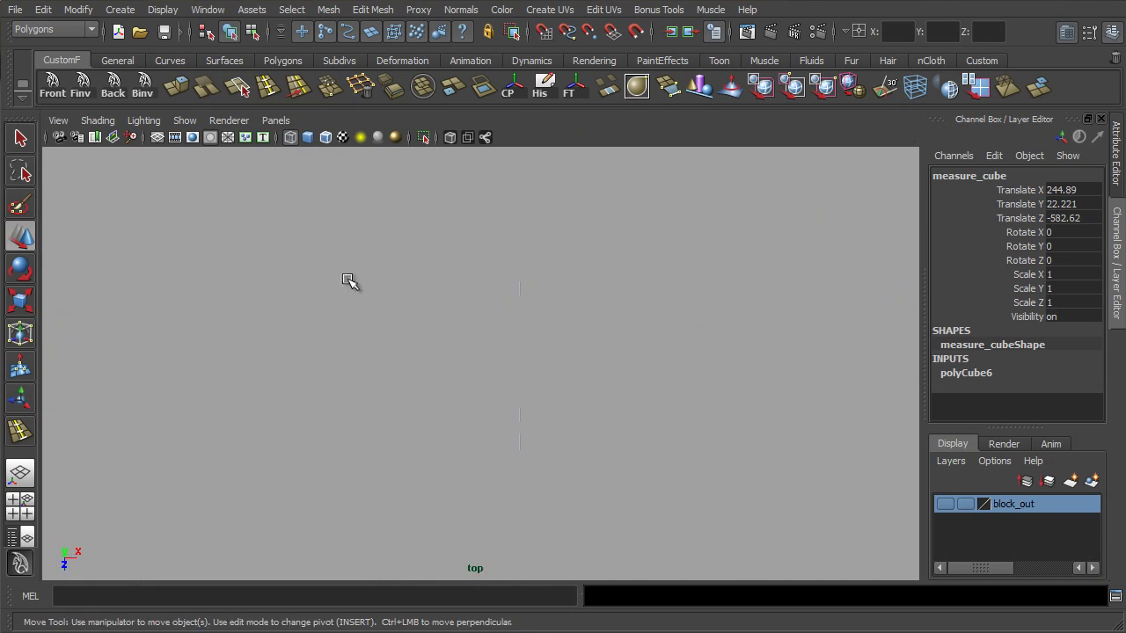
{"action": "left_click", "coordinate": [974, 373]}
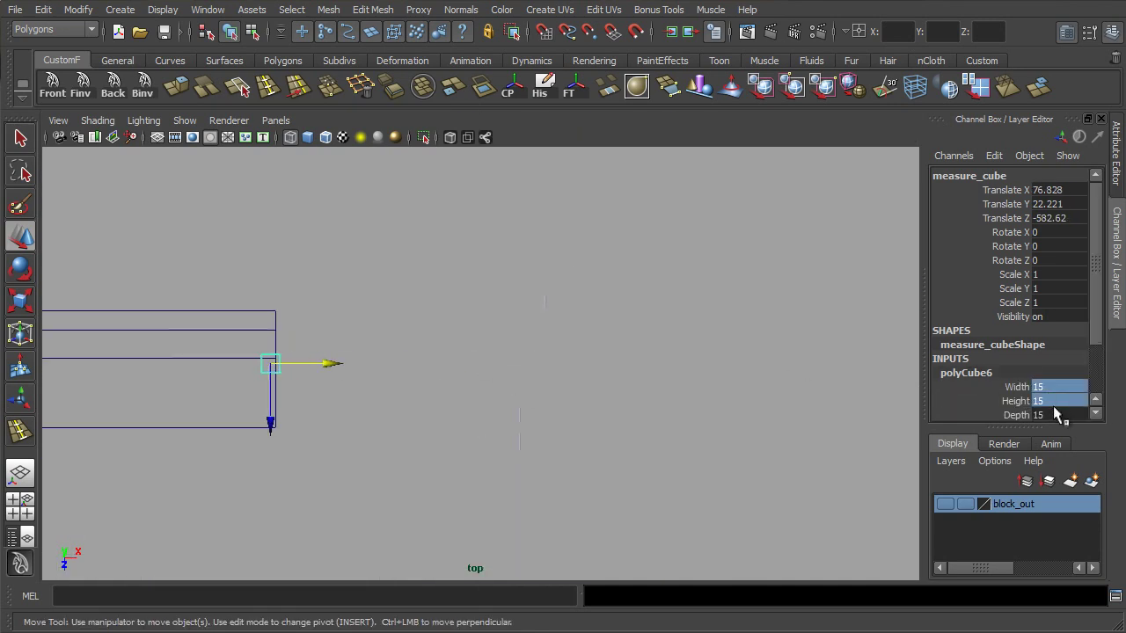
{"action": "scroll", "coordinate": [221, 372], "scroll_direction": "up", "scroll_amount": 5}
{"action": "left_click_drag", "start_coordinate": [510, 367], "coordinate": [490, 402]}
{"action": "left_click", "coordinate": [524, 480], "text": "shift"}
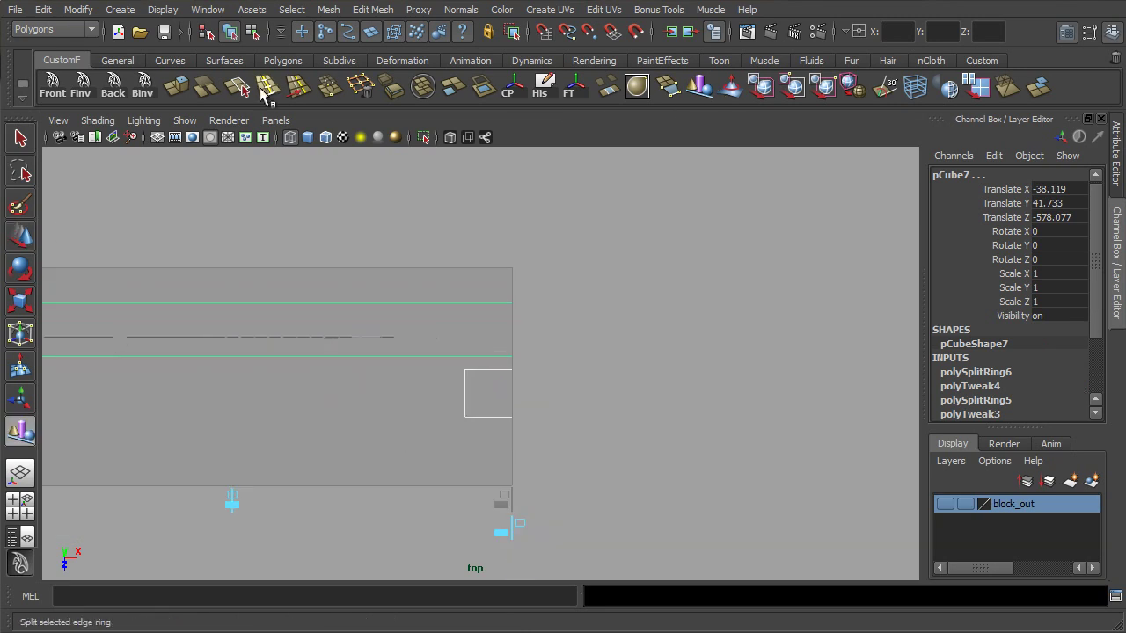
- Insert a vertical edge loop at the measure cube's edge
{"action": "left_click", "coordinate": [250, 97]}
{"action": "left_click", "coordinate": [449, 356]}
{"action": "key", "text": "w"}
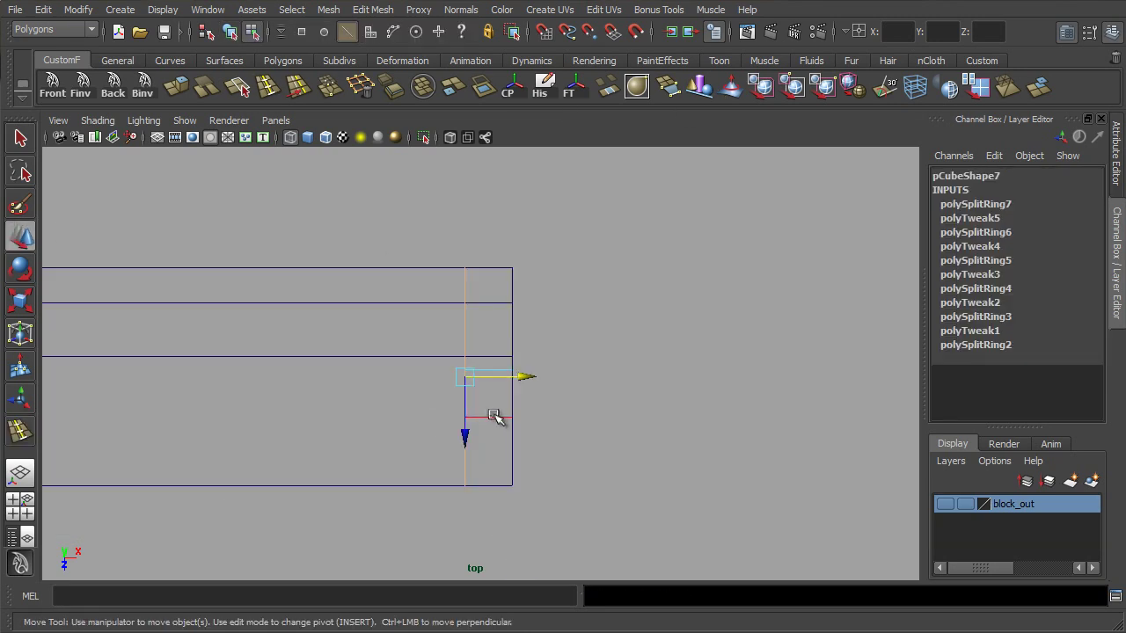
- Realign the measure cube to the large block
{"action": "left_click", "coordinate": [495, 429]}
{"action": "left_click", "coordinate": [176, 384], "text": "shift"}
{"action": "key", "text": "y"}
{"action": "key", "text": "w"}
{"action": "scroll", "coordinate": [552, 342], "scroll_direction": "up", "scroll_amount": 1}
- Add a final vertical loop, return to object mode and select the sofa base block
{"action": "key", "text": "g"}
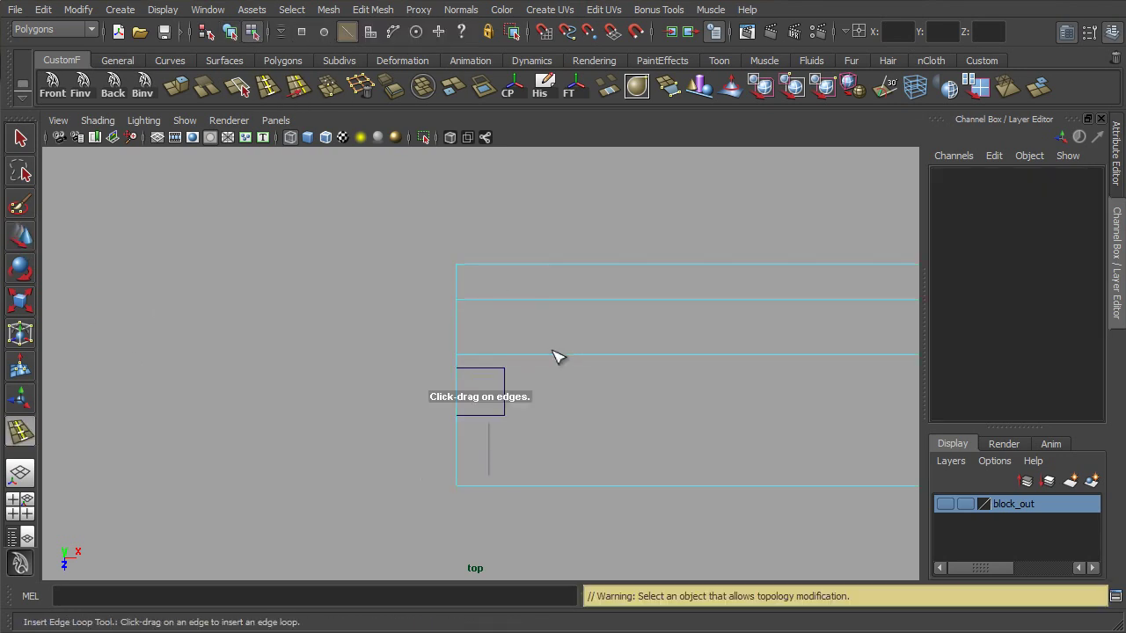
{"action": "left_click", "coordinate": [552, 355]}
{"action": "key", "text": "w"}
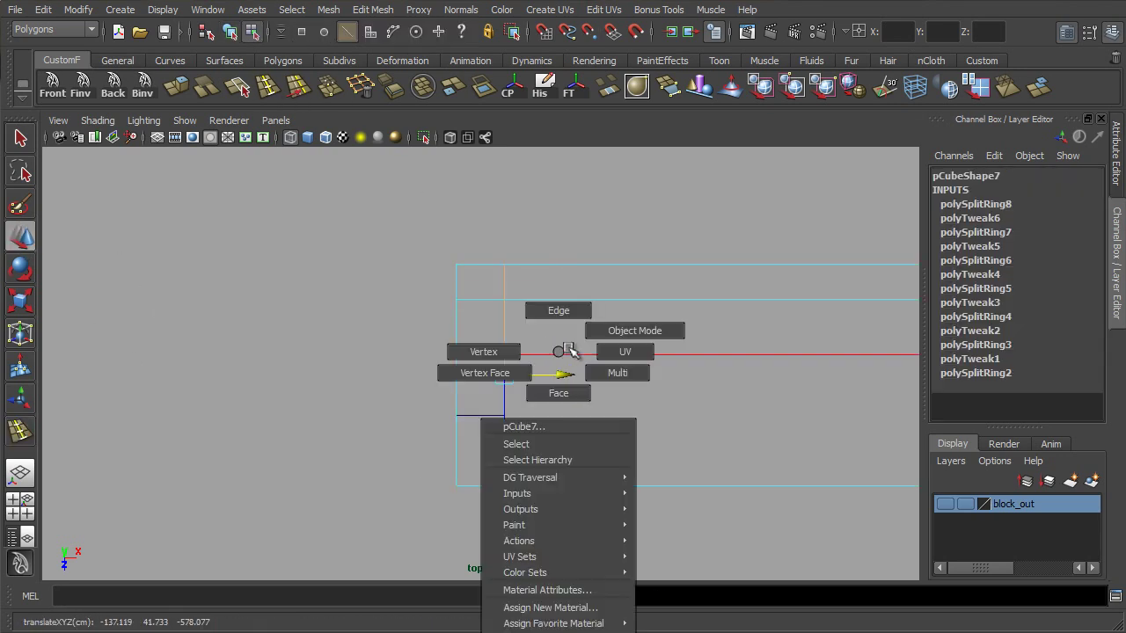
{"action": "right_click_drag", "start_coordinate": [550, 346], "coordinate": [628, 328]}
{"action": "key", "text": "bracketleft"}
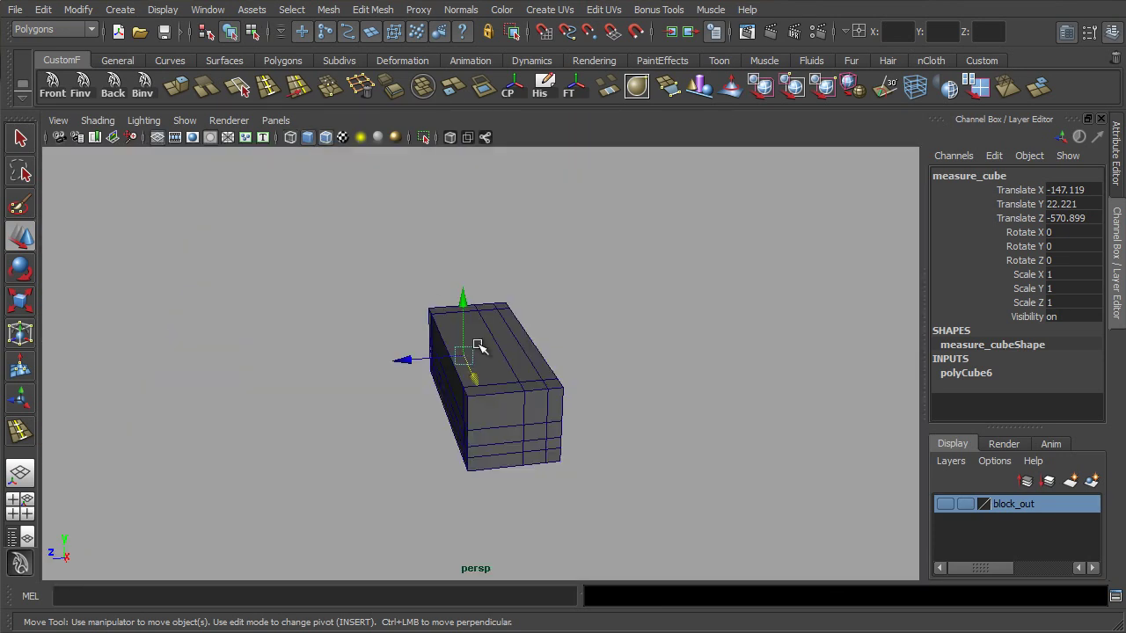
{"action": "left_click", "coordinate": [515, 359]}
- Delete the top faces of the sofa base block
{"action": "key", "text": "f"}
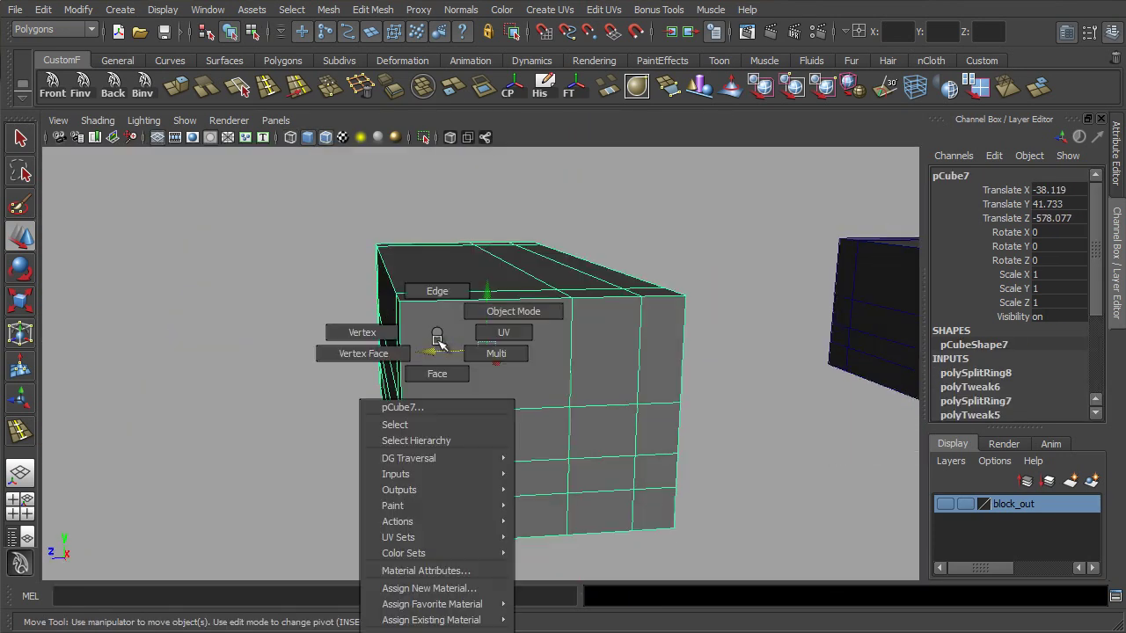
{"action": "right_click_drag", "start_coordinate": [456, 341], "coordinate": [432, 375]}
{"action": "left_click", "coordinate": [448, 293]}
{"action": "mouse_move", "coordinate": [449, 300]}
{"action": "left_mouse_down", "text": "alt"}
{"action": "mouse_move", "coordinate": [603, 294]}
{"action": "mouse_move", "coordinate": [524, 304]}
{"action": "mouse_move", "coordinate": [535, 357]}
{"action": "mouse_move", "coordinate": [402, 372]}
{"action": "mouse_move", "coordinate": [601, 410]}
{"action": "mouse_move", "coordinate": [463, 402]}
{"action": "left_mouse_up", "text": "alt"}
{"action": "key", "text": "Delete"}
- Delete all the bottom faces under the block, leaving the bench shape
{"action": "left_click", "coordinate": [402, 372]}
{"action": "left_click", "coordinate": [462, 402], "text": "shift"}
{"action": "left_click", "coordinate": [659, 382], "text": "shift"}
{"action": "mouse_move", "coordinate": [659, 382]}
{"action": "left_mouse_down", "text": "alt"}
{"action": "mouse_move", "coordinate": [581, 411]}
{"action": "mouse_move", "coordinate": [322, 377]}
{"action": "mouse_move", "coordinate": [372, 382]}
{"action": "left_mouse_up", "text": "alt"}
{"action": "left_click", "coordinate": [328, 379]}
{"action": "left_click_drag", "start_coordinate": [264, 344], "coordinate": [399, 423]}
{"action": "key", "text": "Delete"}
{"action": "mouse_move", "coordinate": [363, 376]}
{"action": "left_mouse_down", "text": "alt"}
{"action": "mouse_move", "coordinate": [354, 352]}
{"action": "mouse_move", "coordinate": [347, 373]}
{"action": "mouse_move", "coordinate": [443, 350]}
{"action": "mouse_move", "coordinate": [571, 381]}
{"action": "mouse_move", "coordinate": [355, 395]}
{"action": "mouse_move", "coordinate": [455, 304]}
{"action": "left_mouse_up", "text": "alt"}
- Fill the seat hole with a new face using Append to Polygon
{"action": "key", "text": "F8"}
{"action": "left_click", "coordinate": [505, 254]}
{"action": "mouse_move", "coordinate": [505, 254]}
{"action": "left_mouse_down", "text": "alt"}
{"action": "mouse_move", "coordinate": [603, 419]}
{"action": "mouse_move", "coordinate": [362, 200]}
{"action": "left_mouse_up", "text": "alt"}
{"action": "left_click", "coordinate": [305, 96]}
{"action": "left_click", "coordinate": [123, 391]}
{"action": "left_click", "coordinate": [816, 374]}
{"action": "key", "text": "Return"}
- Close the second side opening with another appended face
{"action": "key", "text": "g"}
{"action": "left_click", "coordinate": [146, 286]}
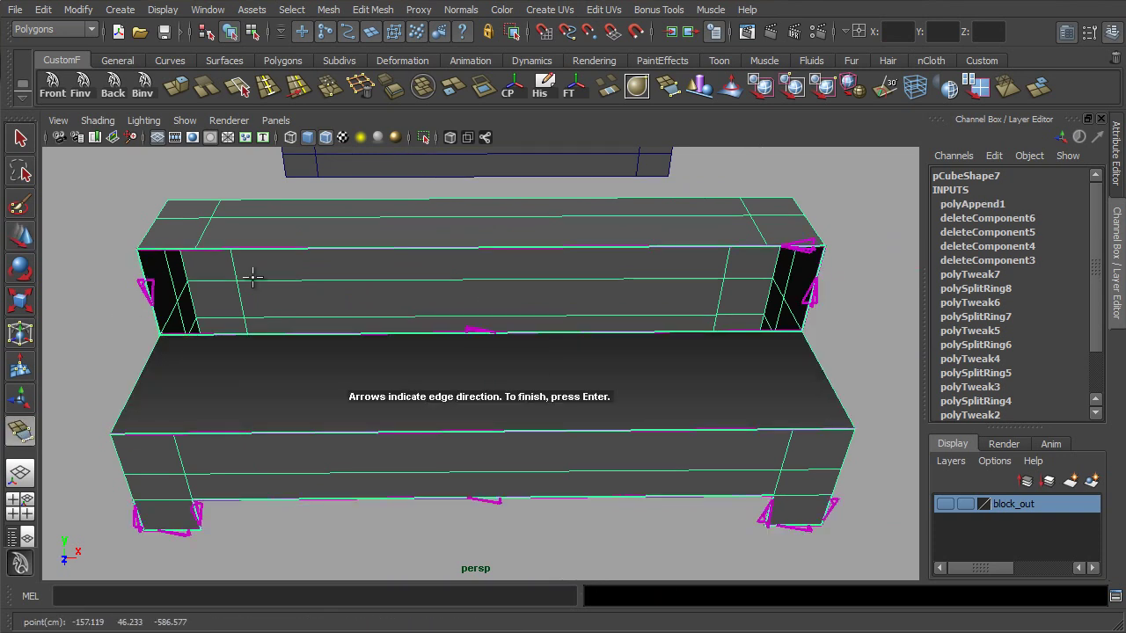
{"action": "left_click", "coordinate": [810, 294]}
{"action": "key", "text": "Return"}
{"action": "key", "text": "f"}
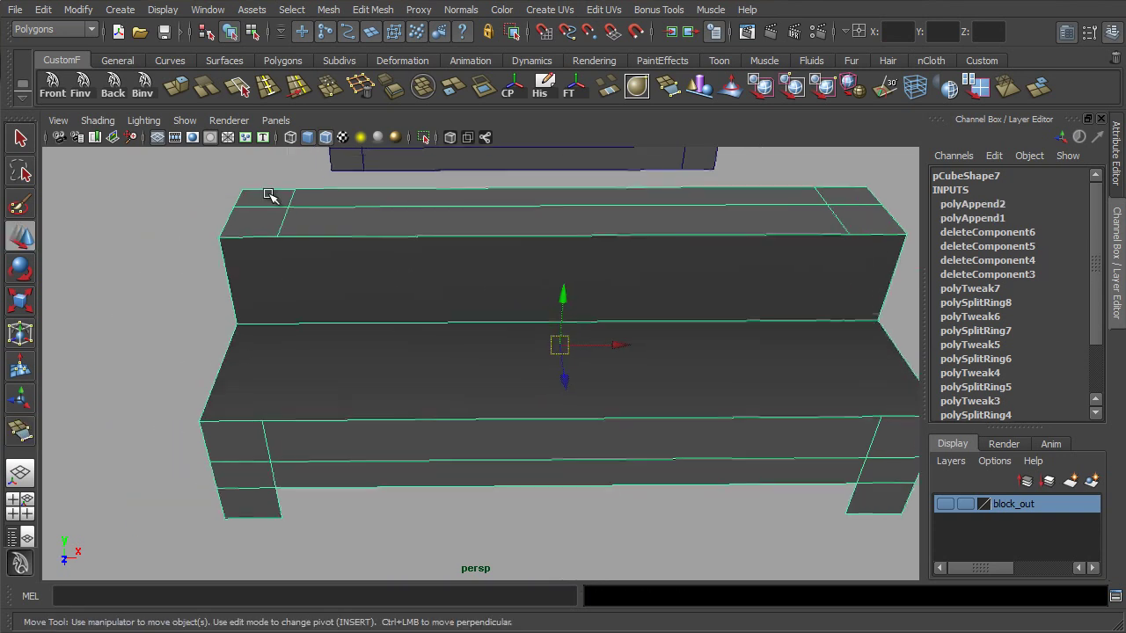
- Insert two vertical edge loops near the seat's left and right ends
{"action": "left_click", "coordinate": [286, 323]}
{"action": "key", "text": "w"}
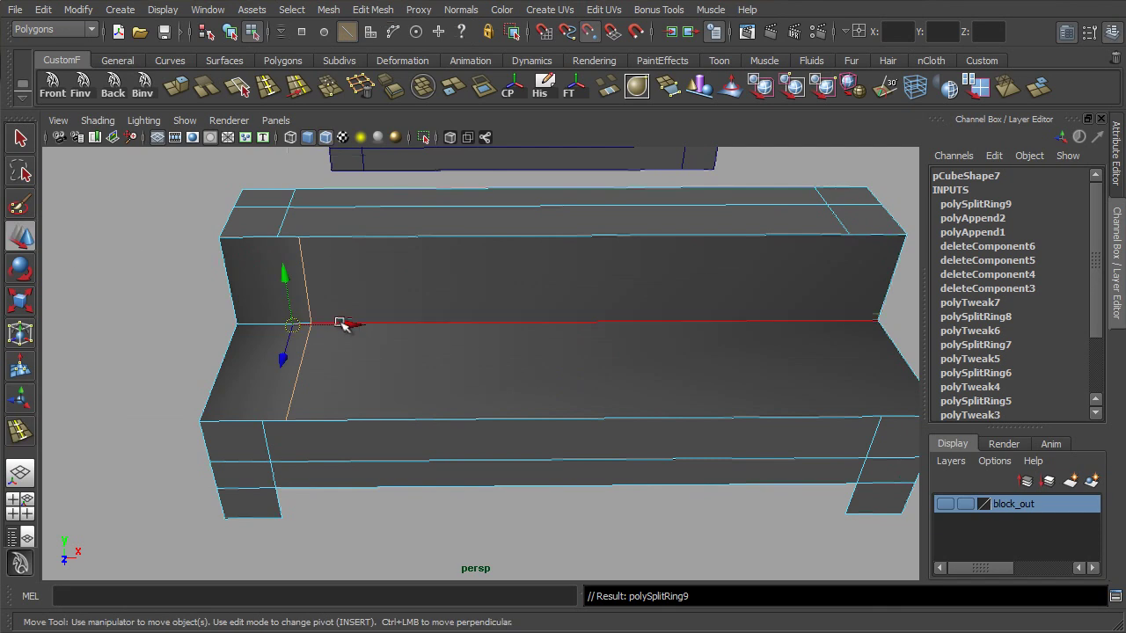
{"action": "left_click", "coordinate": [321, 327]}
{"action": "left_click", "coordinate": [523, 416]}
{"action": "left_click", "coordinate": [20, 236]}
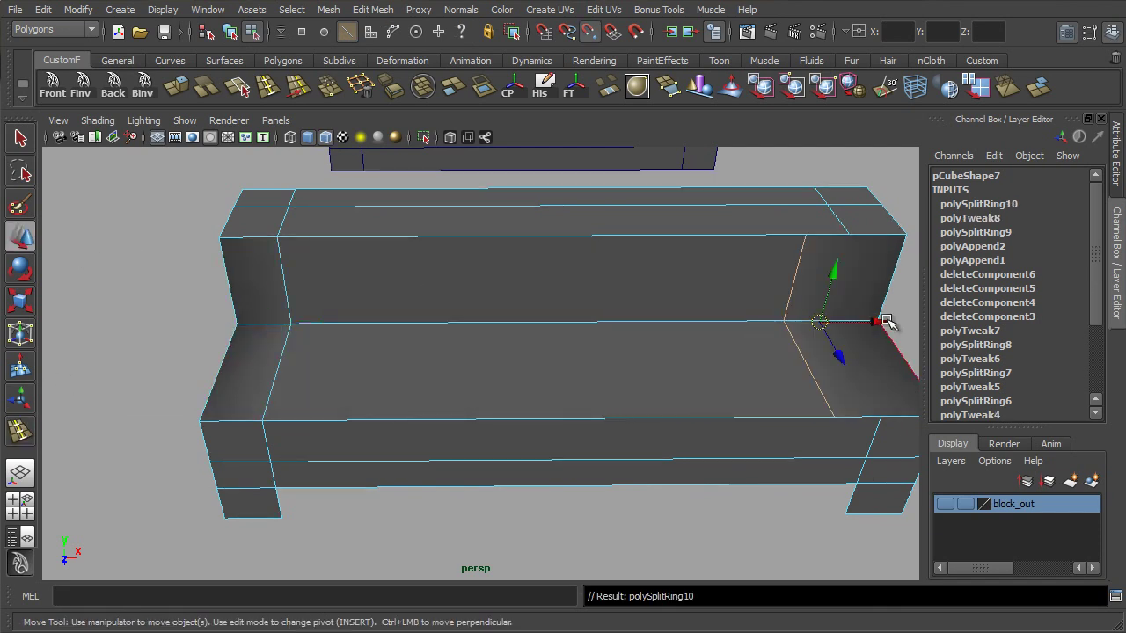
{"action": "left_click_drag", "start_coordinate": [684, 314], "coordinate": [475, 308], "text": "alt"}
{"action": "right_click_drag", "start_coordinate": [447, 311], "coordinate": [527, 294]}
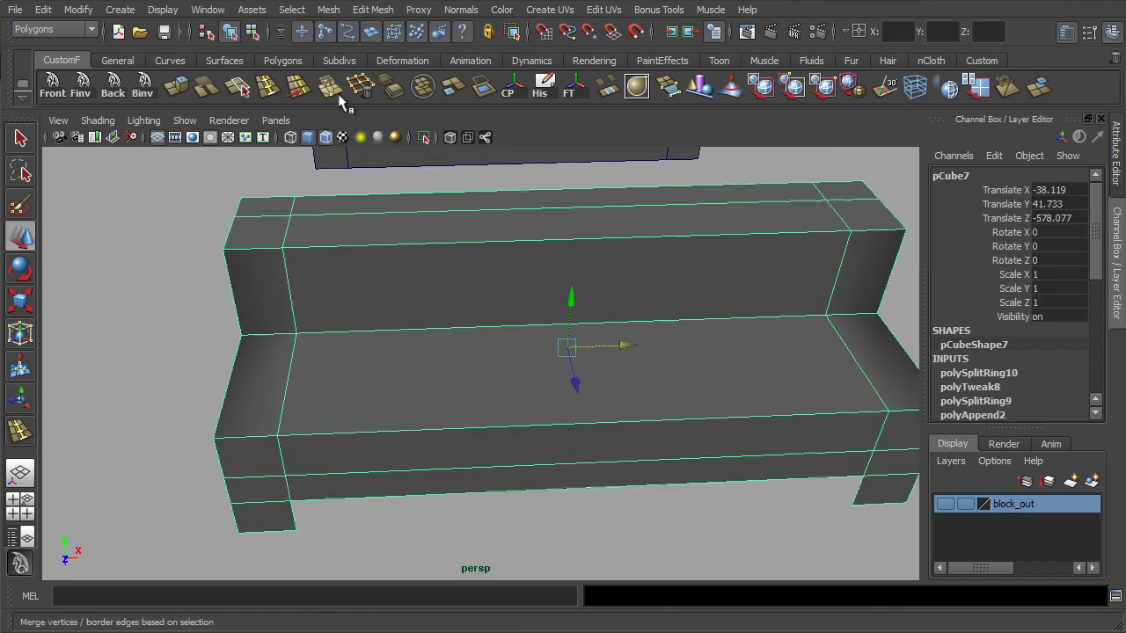
{"action": "key", "text": "t"}
- Delete the duplicate right-hand bench and reselect the remaining one
{"action": "left_click", "coordinate": [352, 461]}
{"action": "key", "text": "a"}
{"action": "left_click", "coordinate": [747, 275]}
{"action": "key", "text": "Delete"}
{"action": "mouse_move", "coordinate": [747, 276]}
{"action": "left_mouse_down", "text": "alt"}
{"action": "mouse_move", "coordinate": [530, 355]}
{"action": "mouse_move", "coordinate": [440, 340]}
{"action": "mouse_move", "coordinate": [536, 358]}
{"action": "mouse_move", "coordinate": [410, 348]}
{"action": "left_mouse_up", "text": "alt"}
{"action": "left_click", "coordinate": [440, 339]}
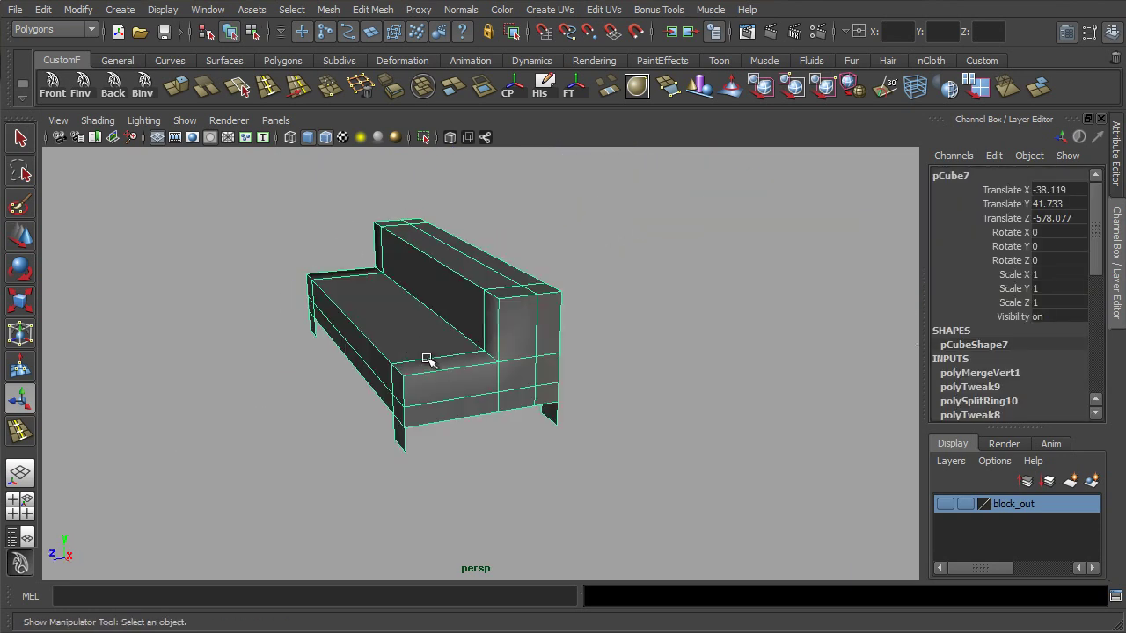
{"action": "left_click_drag", "start_coordinate": [515, 429], "coordinate": [493, 389], "text": "alt"}
{"action": "key", "text": "space"}
- Create a polygon cube beside the bench and set its Height to 22
{"action": "key", "text": "space"}
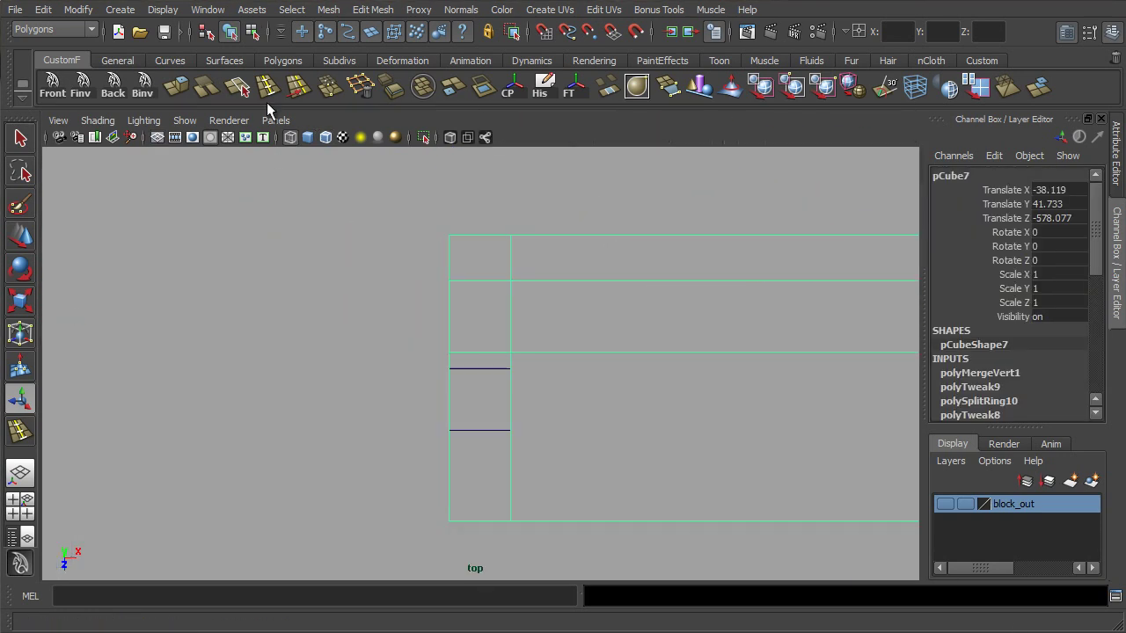
{"action": "left_click", "coordinate": [283, 60]}
{"action": "left_click", "coordinate": [85, 86]}
{"action": "key", "text": "space"}
{"action": "key", "text": "space"}
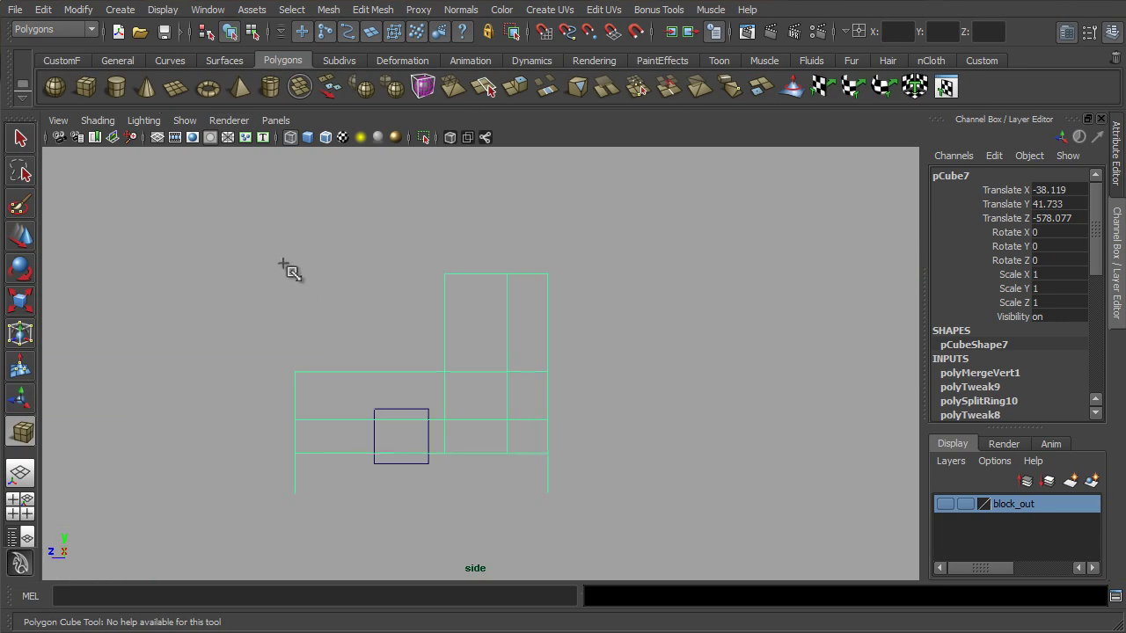
{"action": "left_click_drag", "start_coordinate": [293, 270], "coordinate": [376, 339]}
{"action": "key", "text": "space"}
{"action": "key", "text": "space"}
{"action": "left_click", "coordinate": [1056, 401]}
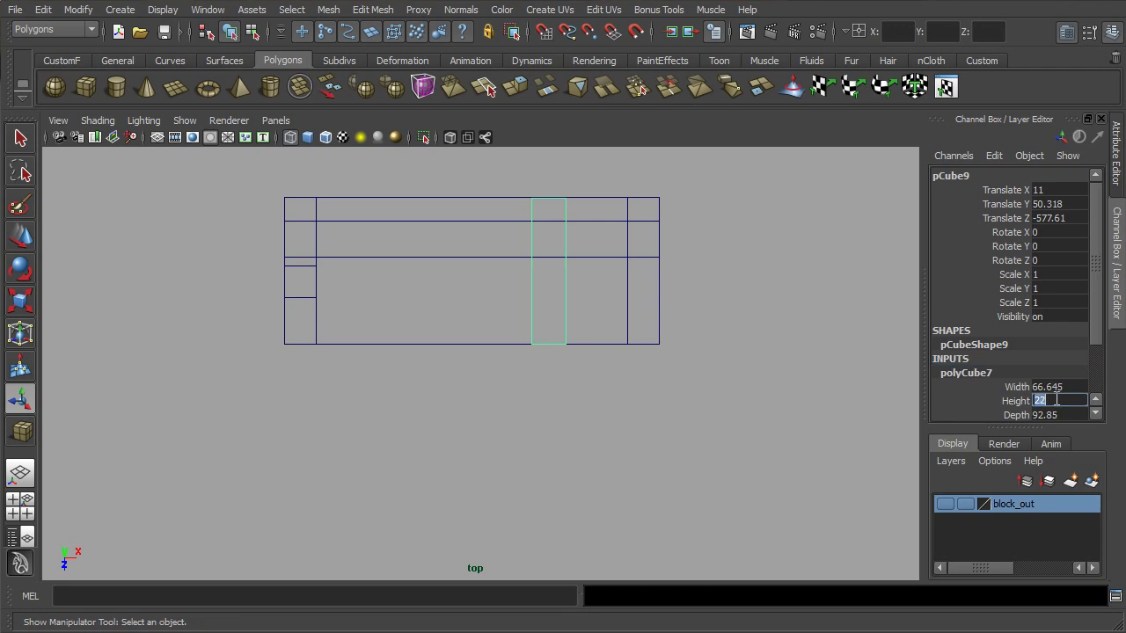
- Try aligning the new cube to the bench, then undo the alignment
{"action": "left_click", "coordinate": [5, 234]}
{"action": "scroll", "coordinate": [548, 289], "scroll_direction": "up", "scroll_amount": 3}
{"action": "left_click_drag", "start_coordinate": [548, 290], "coordinate": [561, 160]}
{"action": "left_click", "coordinate": [62, 60]}
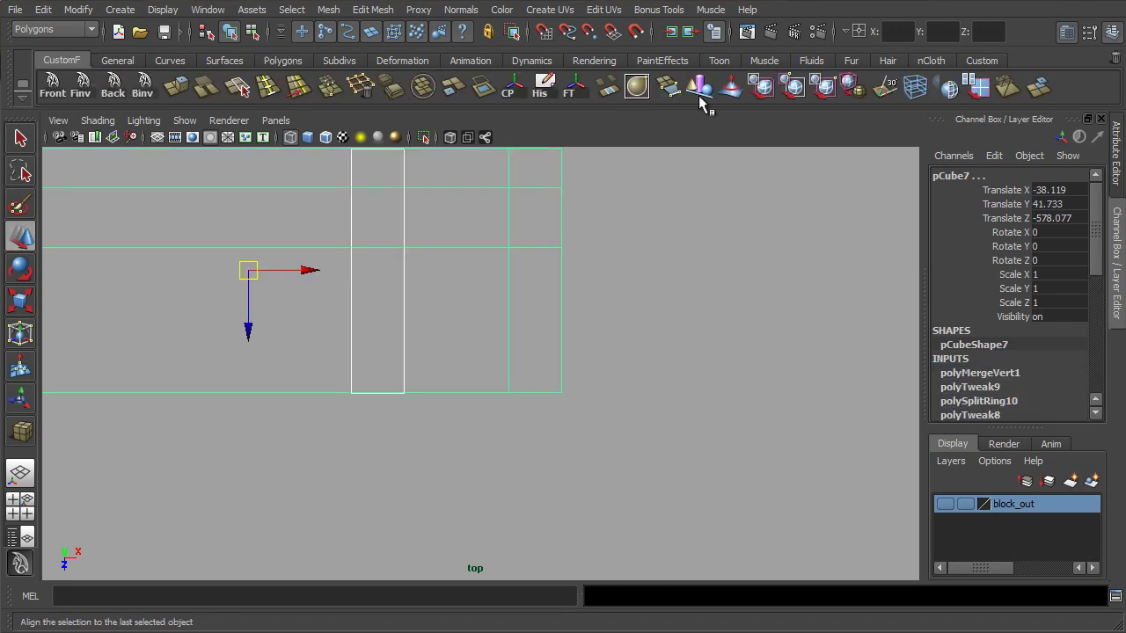
{"action": "left_click", "coordinate": [698, 86]}
{"action": "key", "text": "ctrl+z"}
- Raise the new cube slightly in the side view
{"action": "key", "text": "space"}
{"action": "key", "text": "space"}
{"action": "key", "text": "f"}
{"action": "left_click_drag", "start_coordinate": [598, 404], "coordinate": [746, 422], "text": "alt"}
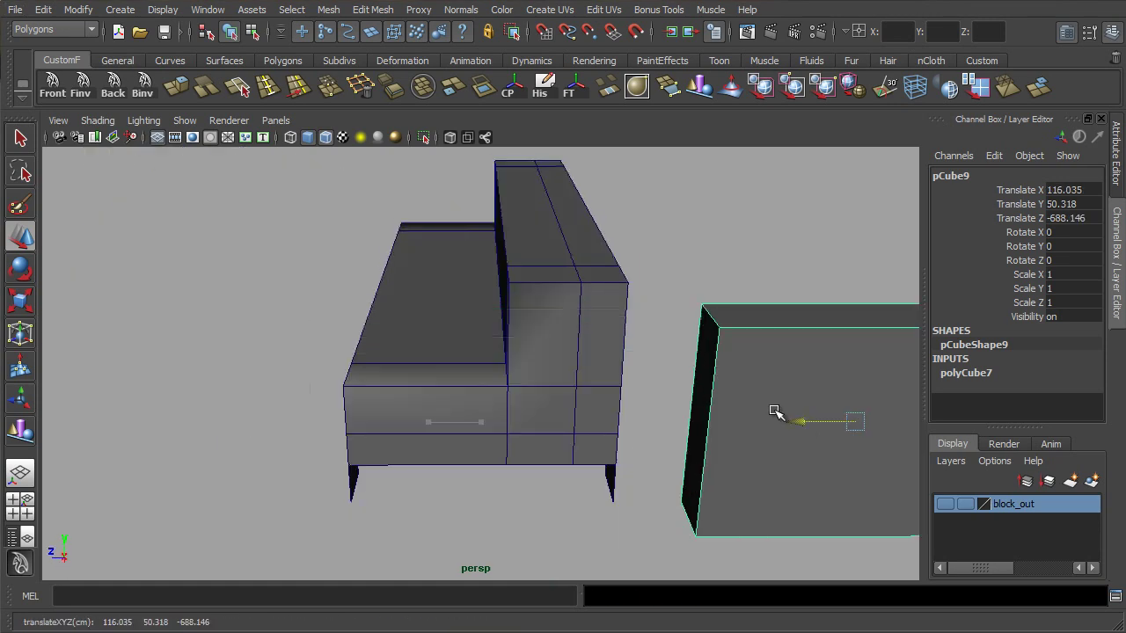
{"action": "right_click_drag", "start_coordinate": [746, 422], "coordinate": [498, 477], "text": "alt"}
{"action": "left_click", "coordinate": [447, 403]}
{"action": "key", "text": "space"}
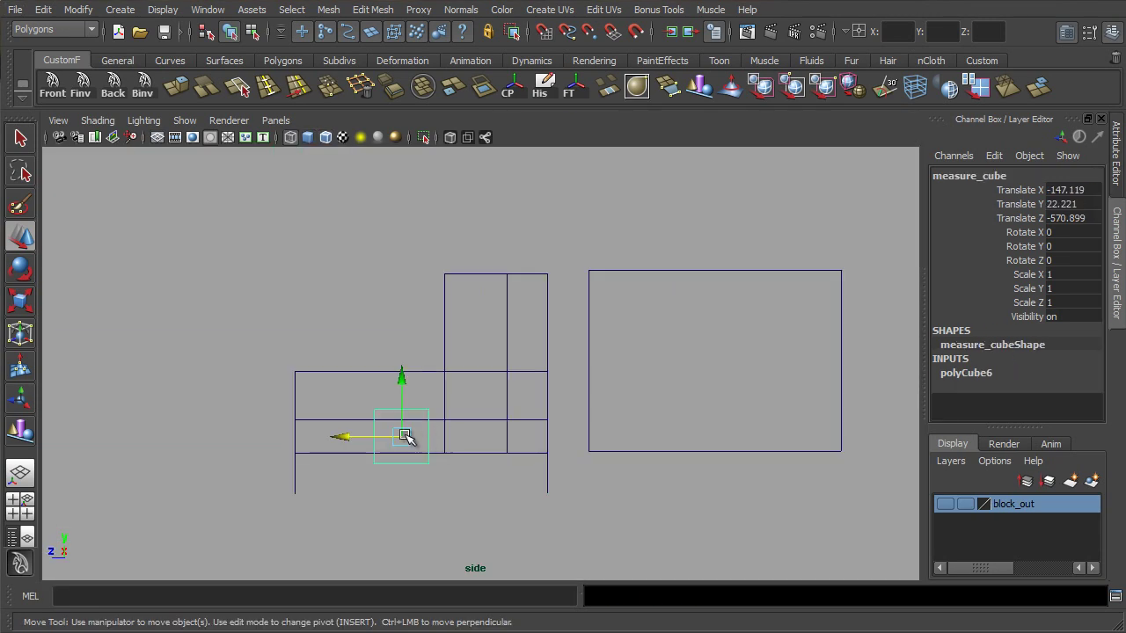
{"action": "left_click_drag", "start_coordinate": [509, 306], "coordinate": [509, 299]}
{"action": "left_click", "coordinate": [966, 373]}
{"action": "left_click_drag", "start_coordinate": [1012, 386], "coordinate": [1011, 414]}
{"action": "scroll", "coordinate": [588, 304], "scroll_direction": "up", "scroll_amount": 2}
- Add a horizontal edge loop across the bench back and raise it toward the backrest top
{"action": "left_click", "coordinate": [589, 305]}
{"action": "left_click", "coordinate": [637, 85]}
{"action": "key", "text": "w"}
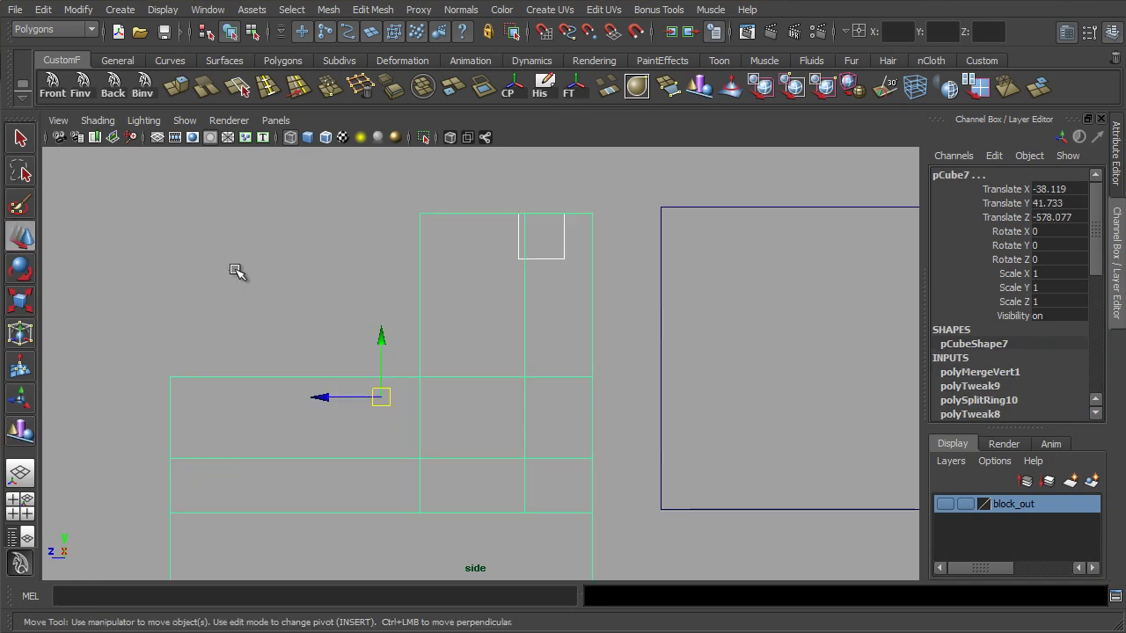
{"action": "key", "text": "i"}
{"action": "scroll", "coordinate": [527, 239], "scroll_direction": "up", "scroll_amount": 3}
{"action": "left_click", "coordinate": [510, 301]}
{"action": "left_click", "coordinate": [23, 235]}
{"action": "left_click_drag", "start_coordinate": [466, 264], "coordinate": [458, 226]}
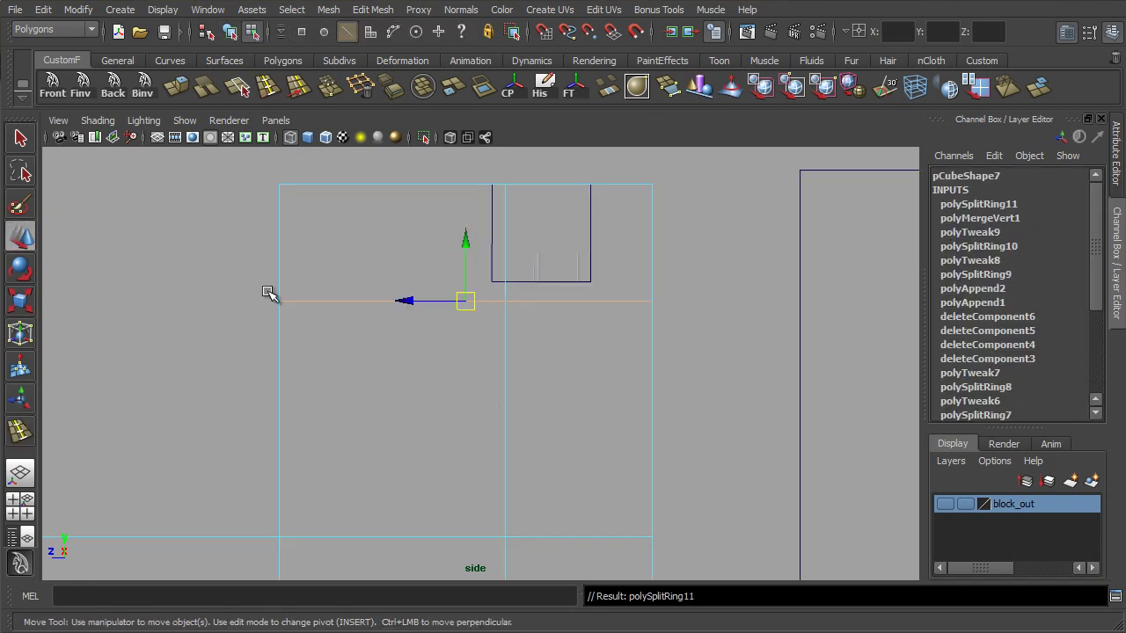
{"action": "scroll", "coordinate": [469, 227], "scroll_direction": "down", "scroll_amount": 3}
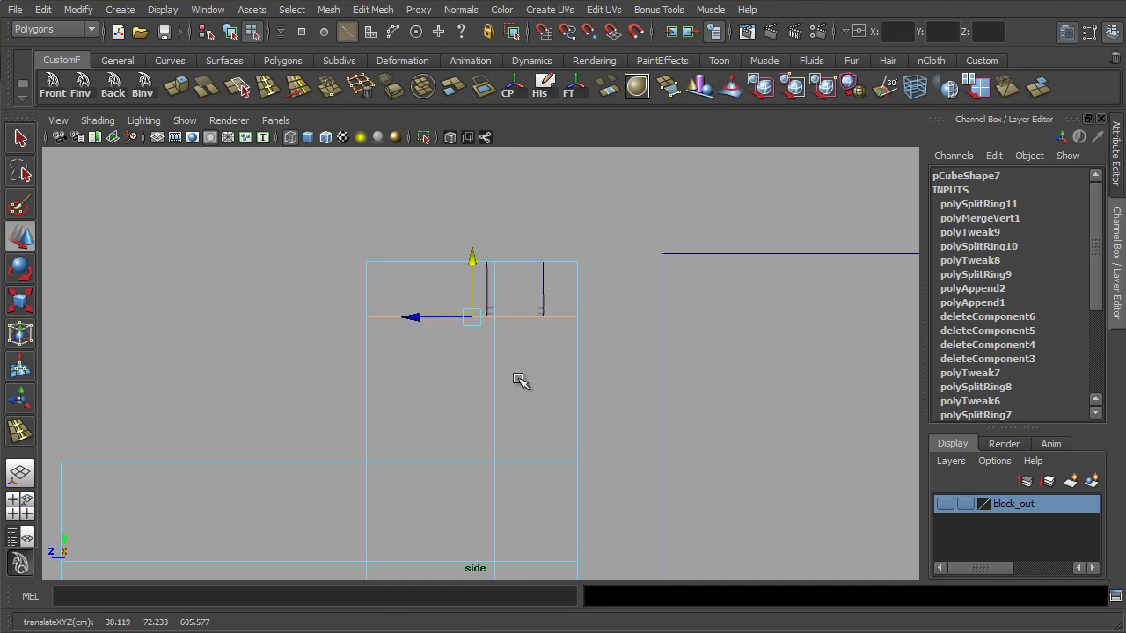
- Slide the armrest cube left so it sits alongside the bench
{"action": "left_click", "coordinate": [698, 254]}
{"action": "scroll", "coordinate": [724, 302], "scroll_direction": "down", "scroll_amount": 3}
{"action": "left_click_drag", "start_coordinate": [639, 397], "coordinate": [357, 396]}
{"action": "scroll", "coordinate": [389, 372], "scroll_direction": "up", "scroll_amount": 3}
{"action": "scroll", "coordinate": [482, 223], "scroll_direction": "up", "scroll_amount": 1}
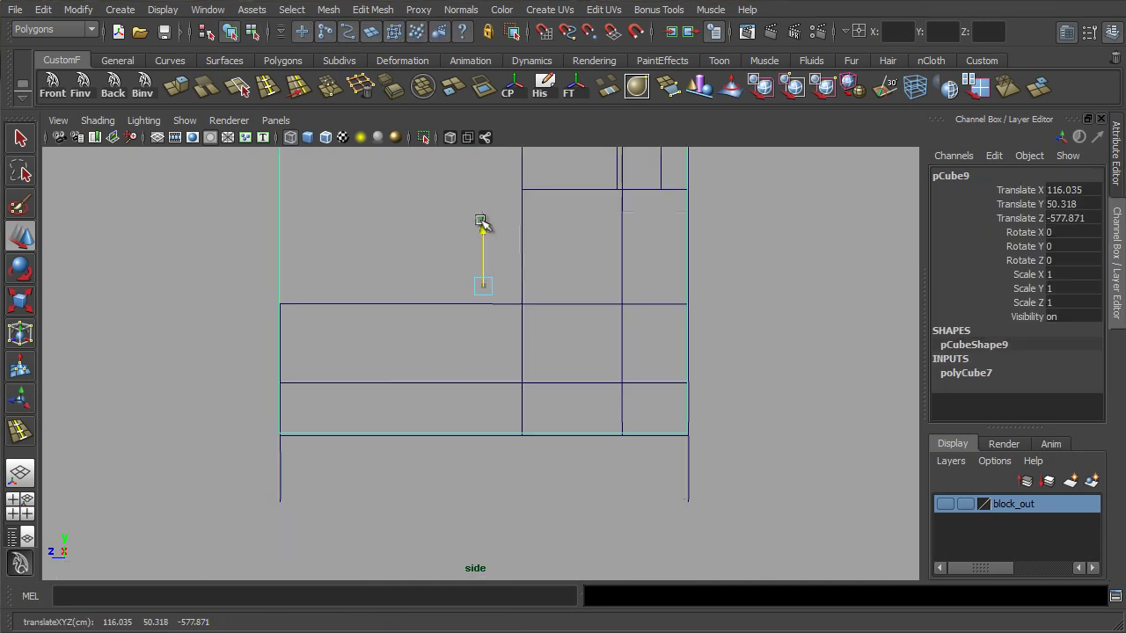
{"action": "middle_click_drag", "start_coordinate": [311, 188], "coordinate": [390, 301], "text": "alt"}
- Select the armrest cube's top row of vertices
{"action": "right_click_drag", "start_coordinate": [390, 302], "coordinate": [334, 302]}
{"action": "left_click_drag", "start_coordinate": [296, 226], "coordinate": [835, 302]}
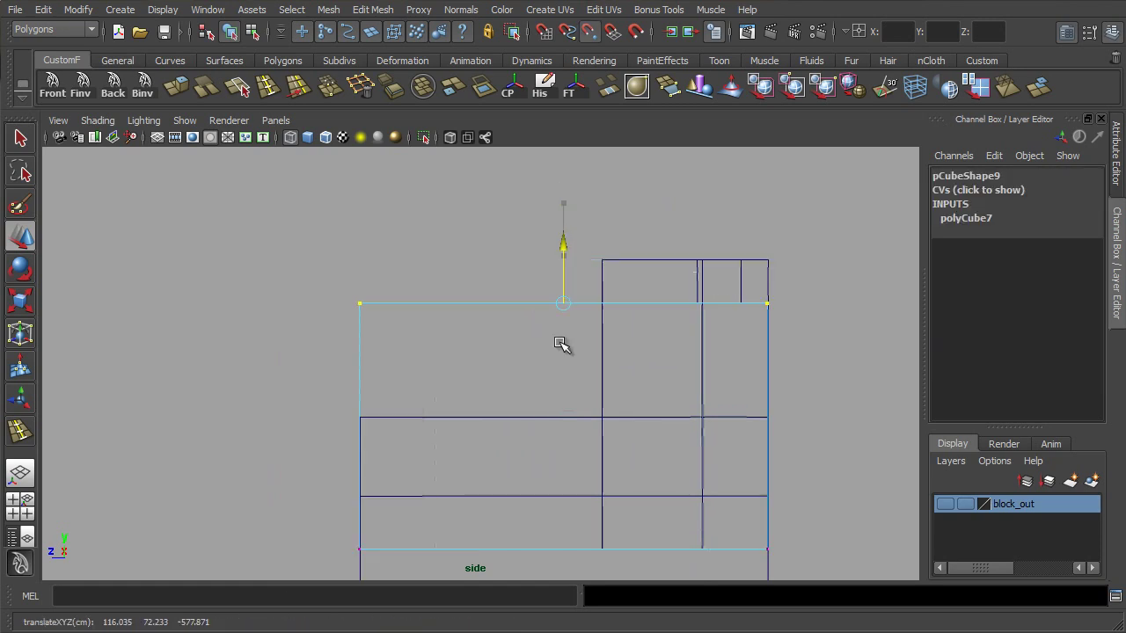
{"action": "right_click_drag", "start_coordinate": [420, 303], "coordinate": [457, 272]}
{"action": "key", "text": "space"}
- Add two edge loops near the armrest cube's top
{"action": "key", "text": "space"}
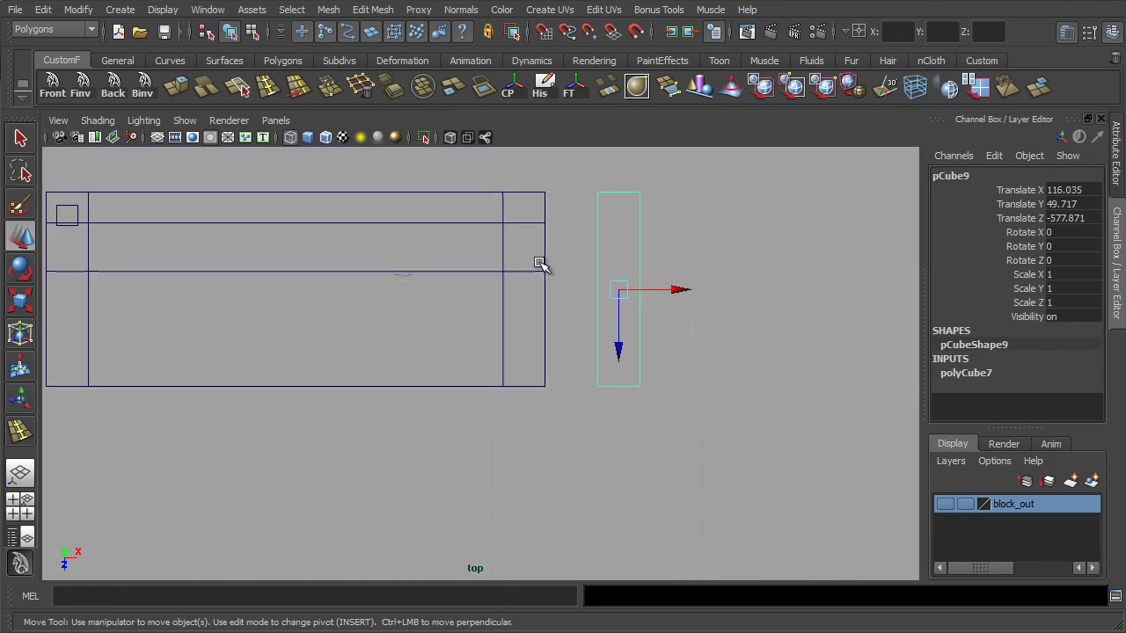
{"action": "left_click", "coordinate": [532, 297]}
{"action": "key", "text": "space"}
{"action": "mouse_move", "coordinate": [532, 296]}
{"action": "left_mouse_down"}
{"action": "mouse_move", "coordinate": [498, 374]}
{"action": "mouse_move", "coordinate": [665, 334]}
{"action": "mouse_move", "coordinate": [623, 352]}
{"action": "mouse_move", "coordinate": [437, 199]}
{"action": "left_mouse_up"}
{"action": "right_click_drag", "start_coordinate": [438, 199], "coordinate": [431, 397], "text": "shift"}
{"action": "mouse_move", "coordinate": [432, 397]}
{"action": "left_mouse_down", "text": "alt"}
{"action": "mouse_move", "coordinate": [484, 314]}
{"action": "mouse_move", "coordinate": [326, 330]}
{"action": "mouse_move", "coordinate": [328, 305]}
{"action": "mouse_move", "coordinate": [445, 326]}
{"action": "mouse_move", "coordinate": [500, 319]}
{"action": "mouse_move", "coordinate": [427, 222]}
{"action": "left_mouse_up", "text": "alt"}
{"action": "left_click", "coordinate": [485, 314]}
{"action": "left_click", "coordinate": [327, 310]}
{"action": "key", "text": "w"}
{"action": "left_click_drag", "start_coordinate": [492, 259], "coordinate": [459, 297], "text": "alt"}
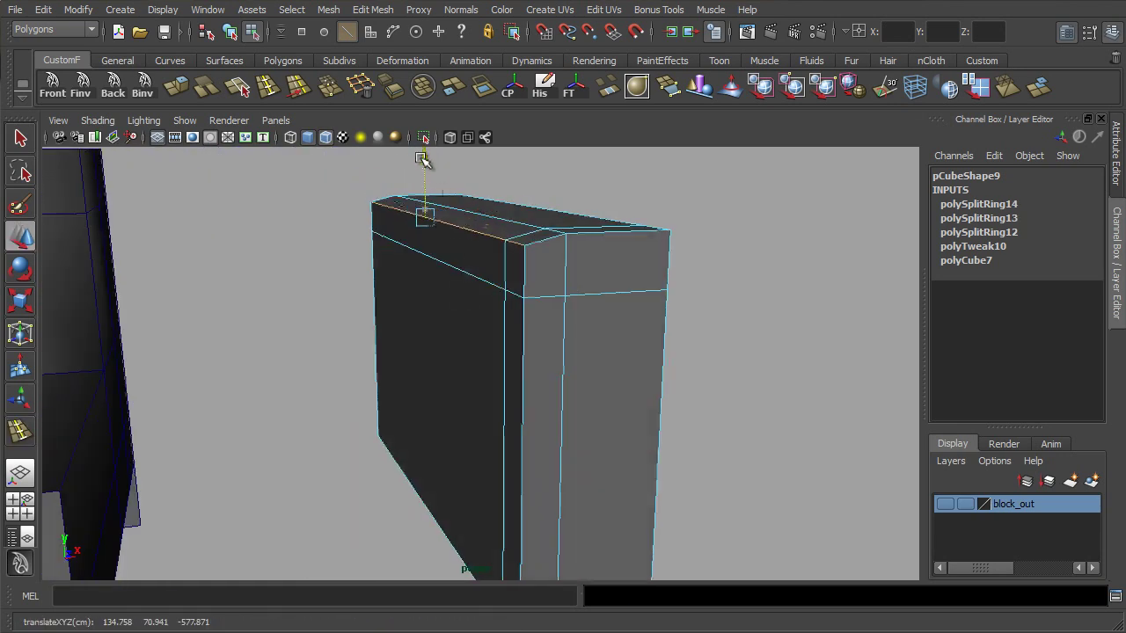
{"action": "left_click_drag", "start_coordinate": [423, 167], "coordinate": [545, 344], "text": "alt"}
{"action": "scroll", "coordinate": [508, 298], "scroll_direction": "up", "scroll_amount": 3}
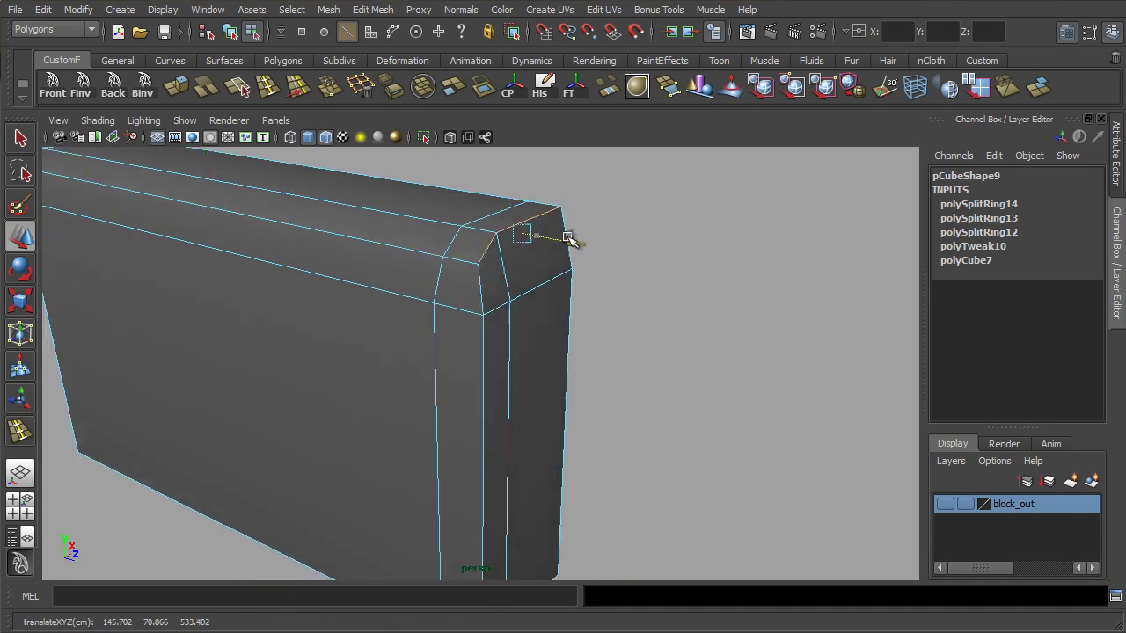
{"action": "left_click_drag", "start_coordinate": [573, 241], "coordinate": [446, 258], "text": "alt"}
{"action": "mouse_move", "coordinate": [432, 207]}
{"action": "left_mouse_down", "text": "alt"}
{"action": "mouse_move", "coordinate": [547, 238]}
{"action": "mouse_move", "coordinate": [314, 356]}
{"action": "mouse_move", "coordinate": [305, 349]}
{"action": "mouse_move", "coordinate": [487, 326]}
{"action": "mouse_move", "coordinate": [419, 269]}
{"action": "mouse_move", "coordinate": [464, 280]}
{"action": "left_mouse_up", "text": "alt"}
- Insert more edge loops near the armrest's bottom corner to chamfer its edges
{"action": "key", "text": "y"}
{"action": "left_click", "coordinate": [471, 274]}
{"action": "right_click_drag", "start_coordinate": [470, 273], "coordinate": [422, 390], "text": "alt"}
{"action": "key", "text": "ctrl+z"}
{"action": "mouse_move", "coordinate": [422, 389]}
{"action": "left_mouse_down", "text": "alt"}
{"action": "mouse_move", "coordinate": [490, 342]}
{"action": "mouse_move", "coordinate": [478, 422]}
{"action": "mouse_move", "coordinate": [477, 319]}
{"action": "mouse_move", "coordinate": [485, 402]}
{"action": "mouse_move", "coordinate": [534, 443]}
{"action": "mouse_move", "coordinate": [546, 425]}
{"action": "mouse_move", "coordinate": [427, 357]}
{"action": "mouse_move", "coordinate": [457, 336]}
{"action": "mouse_move", "coordinate": [365, 349]}
{"action": "left_mouse_up", "text": "alt"}
{"action": "left_click", "coordinate": [480, 318]}
{"action": "left_click", "coordinate": [482, 325]}
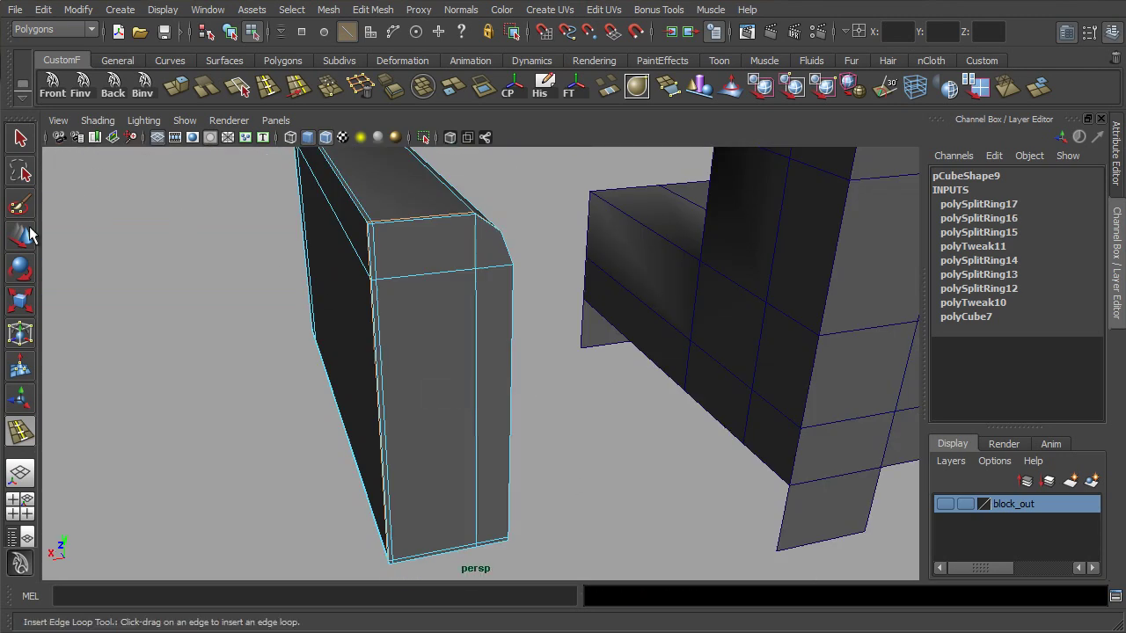
{"action": "left_click", "coordinate": [20, 236]}
{"action": "left_click_drag", "start_coordinate": [264, 290], "coordinate": [385, 297], "text": "alt"}
{"action": "scroll", "coordinate": [545, 365], "scroll_direction": "down", "scroll_amount": 5}
- Duplicate the armrest, slide the copy to the sofa's other end and align it with the bench
{"action": "left_click", "coordinate": [345, 401]}
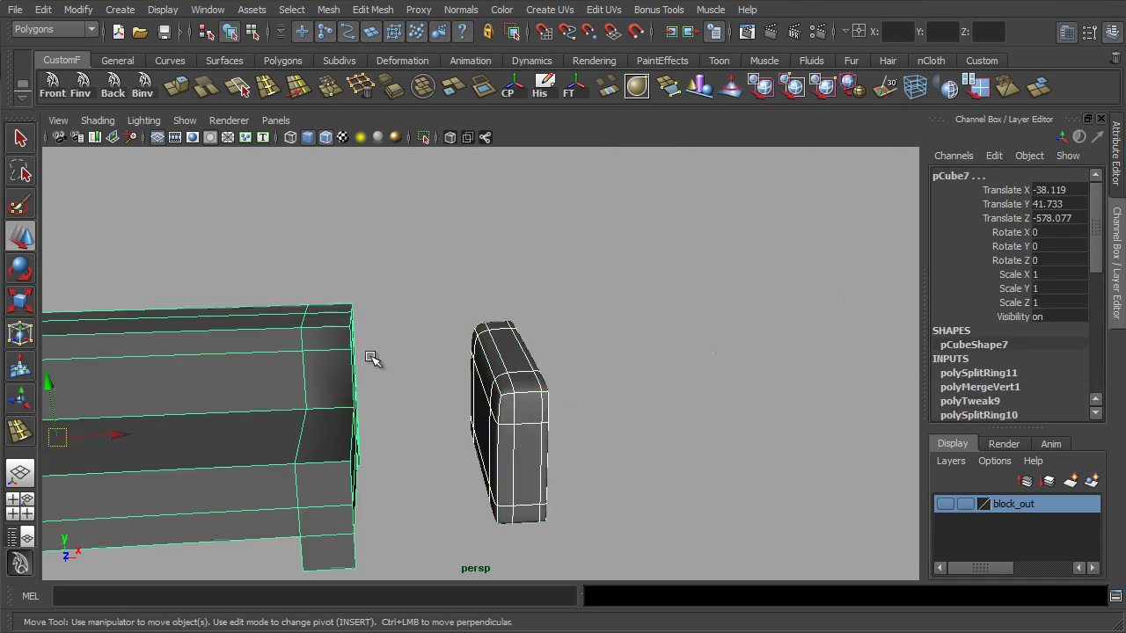
{"action": "left_click_drag", "start_coordinate": [345, 401], "coordinate": [457, 150]}
{"action": "left_click", "coordinate": [698, 91]}
{"action": "key", "text": "w"}
{"action": "left_click", "coordinate": [524, 339]}
{"action": "key", "text": "ctrl+d"}
{"action": "left_click_drag", "start_coordinate": [587, 291], "coordinate": [677, 290]}
{"action": "key", "text": "w"}
{"action": "key", "text": "a"}
{"action": "left_click", "coordinate": [610, 214]}
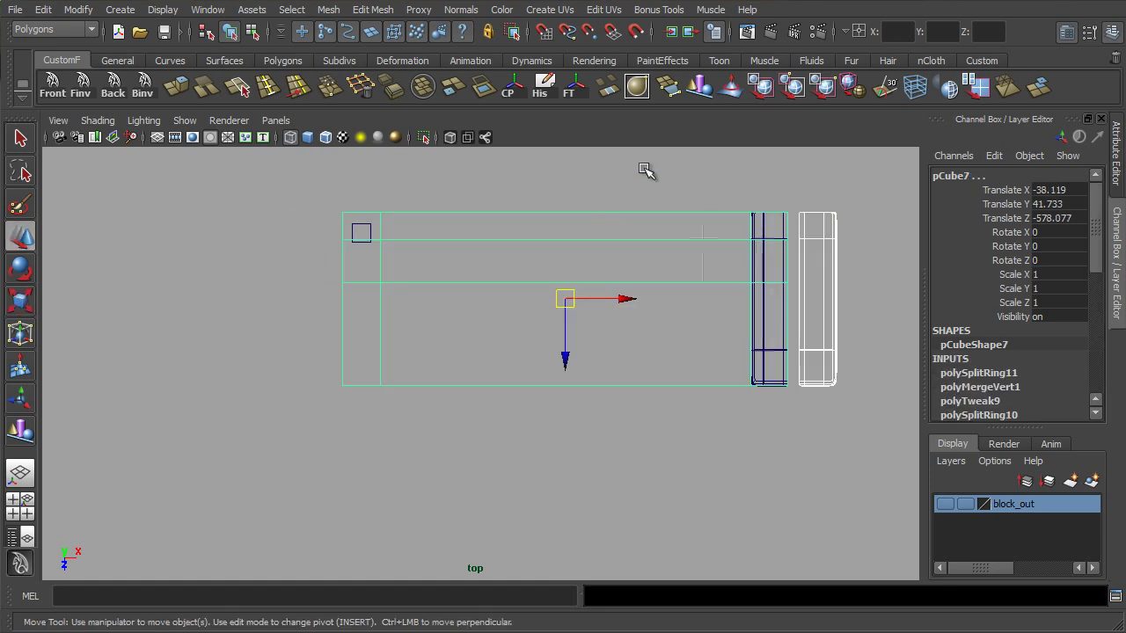
{"action": "key", "text": "y"}
{"action": "key", "text": "w"}
- Duplicate the left armrest again and move the copy onto the sofa's backrest
{"action": "key", "text": "space"}
{"action": "key", "text": "space"}
{"action": "left_click", "coordinate": [207, 246]}
{"action": "key", "text": "ctrl+d"}
{"action": "left_click_drag", "start_coordinate": [207, 247], "coordinate": [171, 220]}
{"action": "key", "text": "space"}
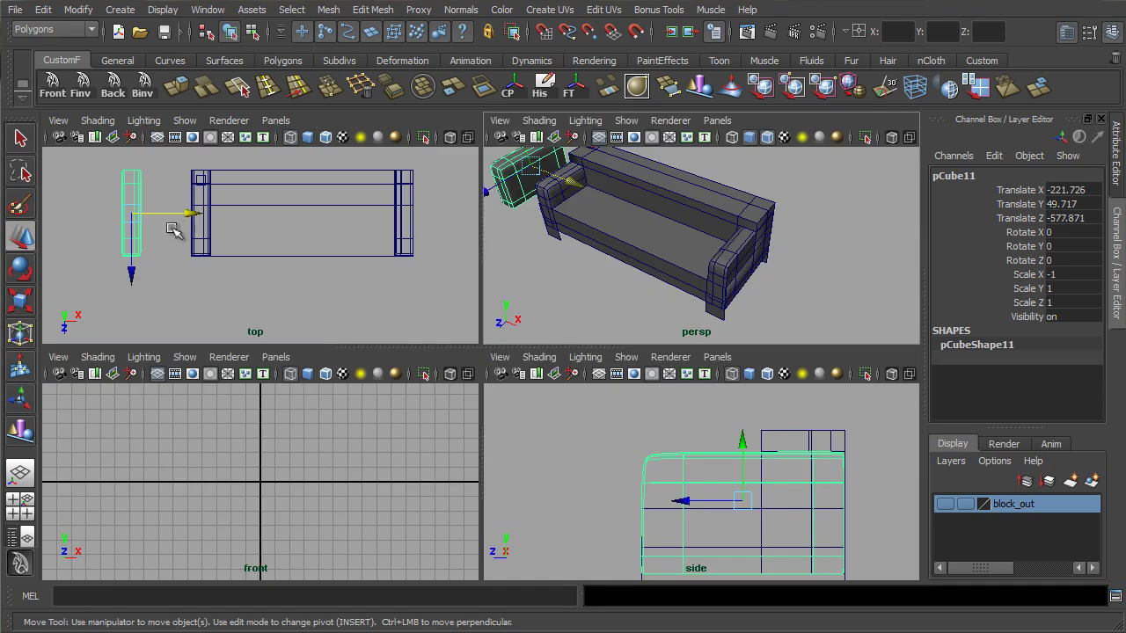
{"action": "key", "text": "space"}
{"action": "left_click_drag", "start_coordinate": [322, 326], "coordinate": [545, 224]}
{"action": "key", "text": "space"}
{"action": "left_click_drag", "start_coordinate": [296, 204], "coordinate": [296, 187]}
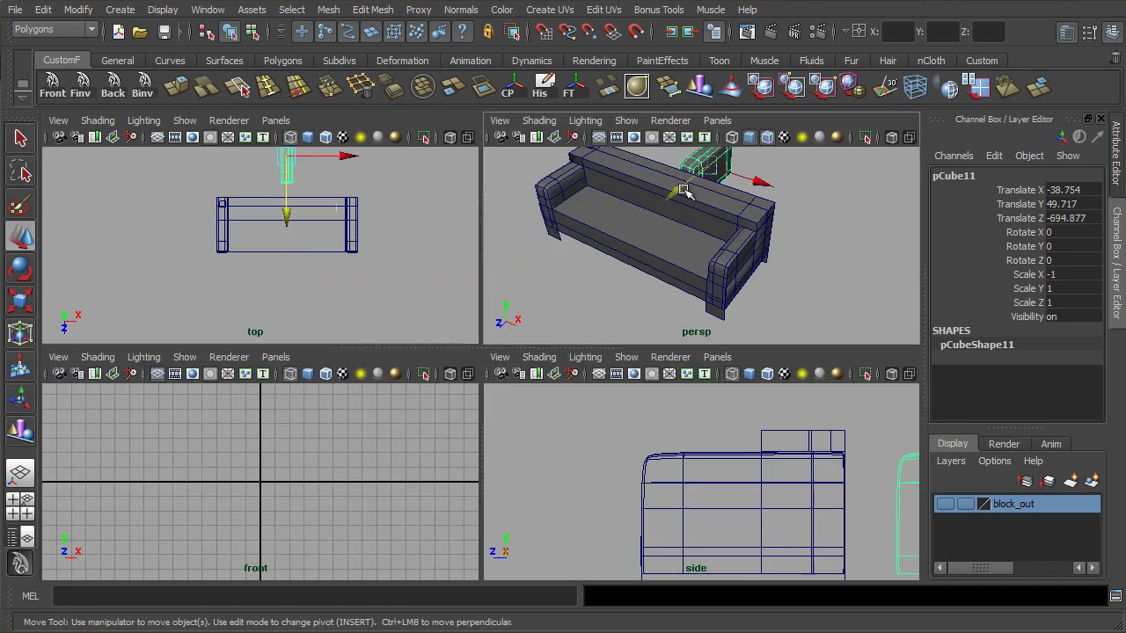
{"action": "key", "text": "space"}
{"action": "key", "text": "f"}
{"action": "left_click_drag", "start_coordinate": [492, 352], "coordinate": [271, 329], "text": "alt"}
- Cut an edge loop through the copy's middle and delete its left half
{"action": "left_click", "coordinate": [282, 95]}
{"action": "left_click", "coordinate": [472, 289]}
{"action": "key", "text": "w"}
{"action": "key", "text": "Delete"}
{"action": "mouse_move", "coordinate": [431, 383]}
{"action": "left_mouse_down", "text": "alt"}
{"action": "mouse_move", "coordinate": [648, 344]}
{"action": "mouse_move", "coordinate": [538, 254]}
{"action": "left_mouse_up", "text": "alt"}
{"action": "left_click", "coordinate": [590, 214]}
{"action": "key", "text": "f"}
- Mirror the half piece in +Z with Mirror Geometry and delete the centre seam edge
{"action": "left_click", "coordinate": [328, 10]}
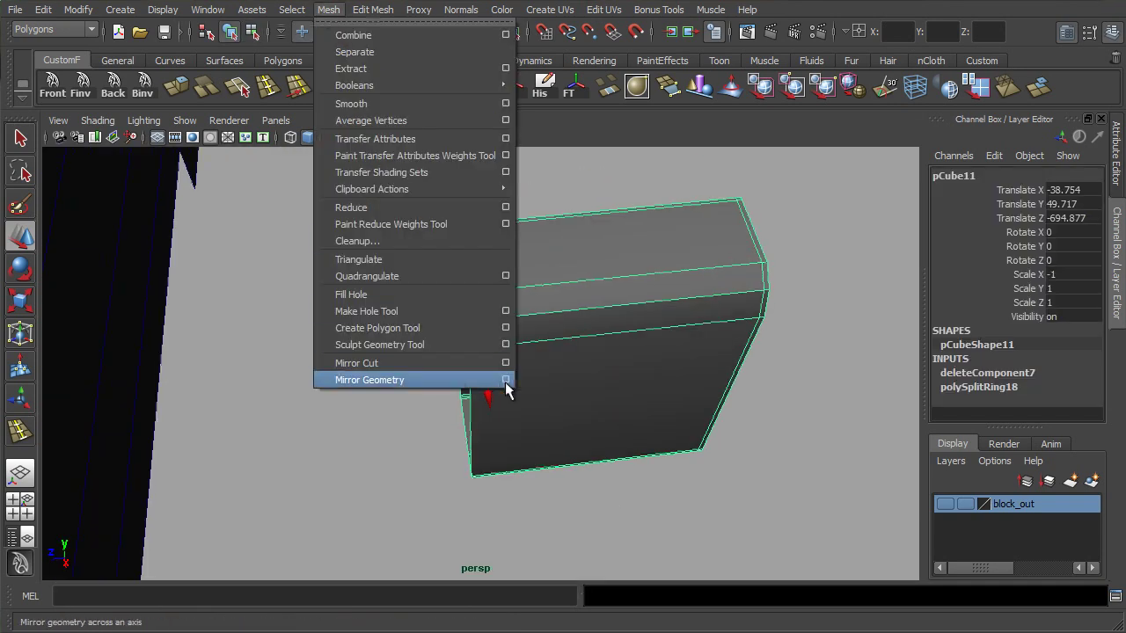
{"action": "left_click", "coordinate": [506, 379]}
{"action": "left_click_drag", "start_coordinate": [692, 162], "coordinate": [669, 127]}
{"action": "left_click", "coordinate": [791, 194]}
{"action": "left_click", "coordinate": [602, 429]}
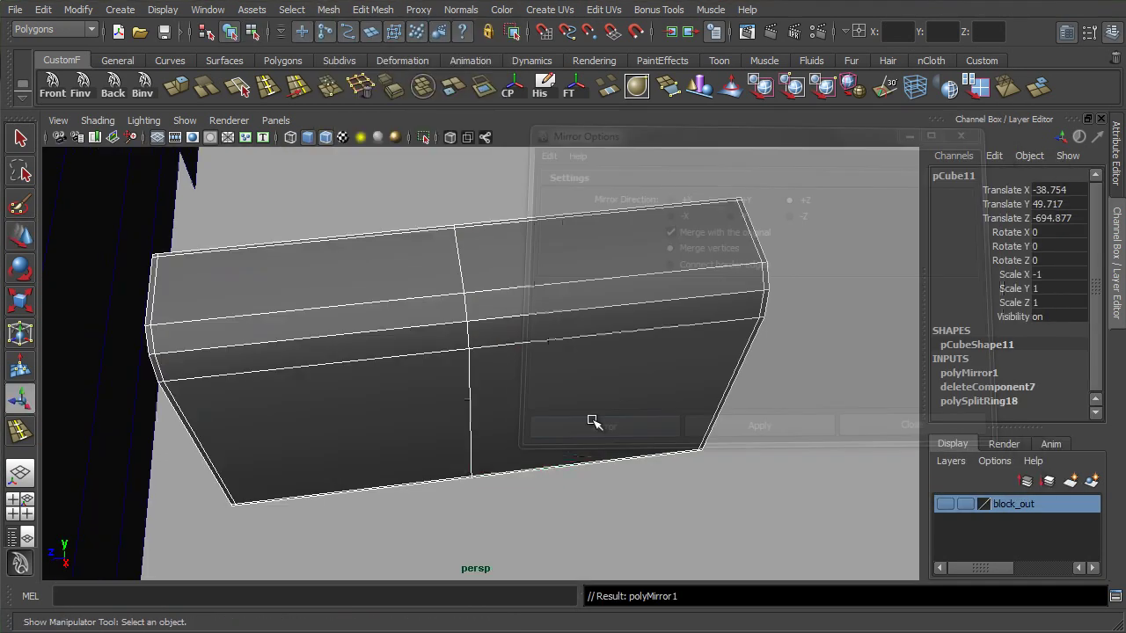
{"action": "right_click_drag", "start_coordinate": [513, 269], "coordinate": [513, 225]}
{"action": "left_click", "coordinate": [463, 264]}
{"action": "left_click", "coordinate": [358, 86]}
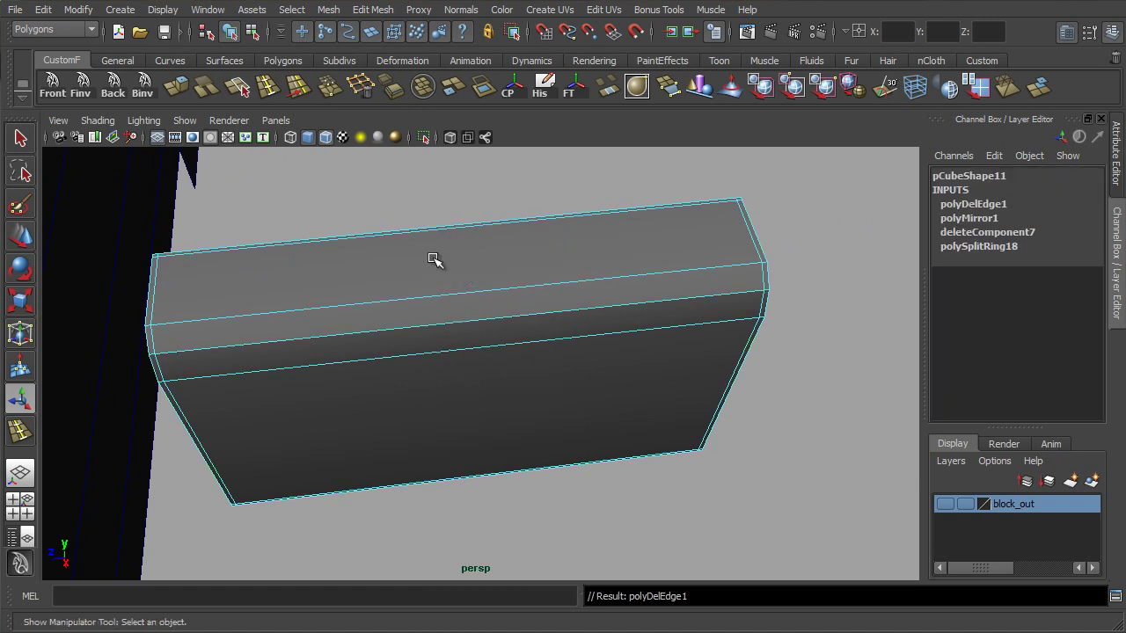
- Rotate the mirrored piece to about -32.4 degrees around Y
{"action": "key", "text": "F8"}
{"action": "key", "text": "space"}
{"action": "key", "text": "space"}
{"action": "key", "text": "e"}
{"action": "left_click_drag", "start_coordinate": [535, 264], "coordinate": [500, 308]}
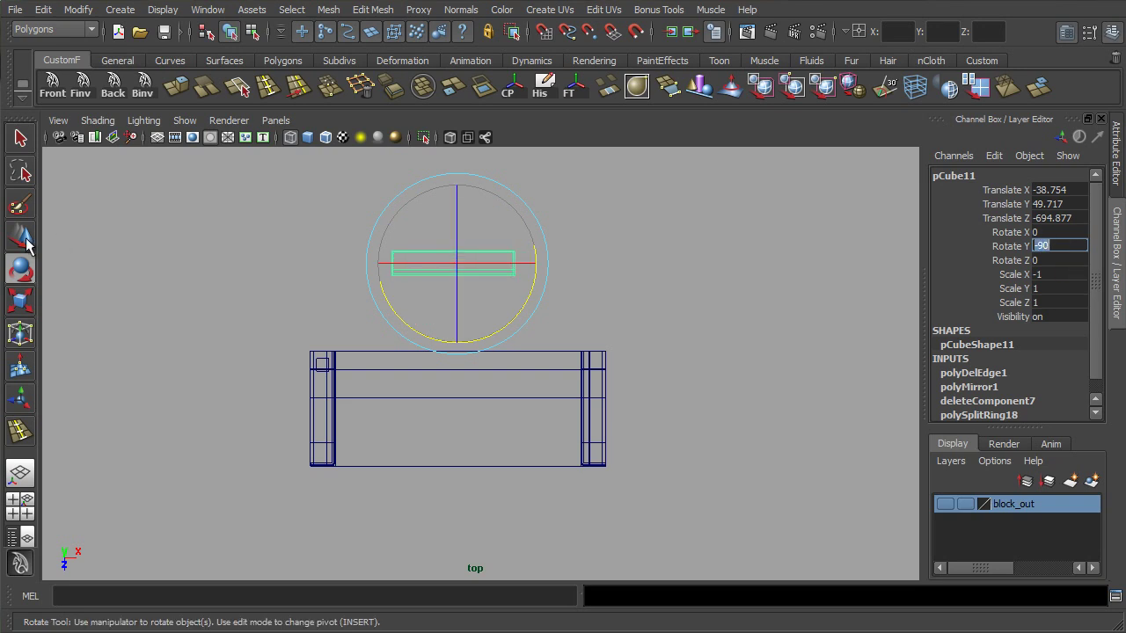
- Marquee-select the back piece's end vertices, narrowing the selection to the left end
{"action": "key", "text": "w"}
{"action": "scroll", "coordinate": [444, 282], "scroll_direction": "up", "scroll_amount": 2}
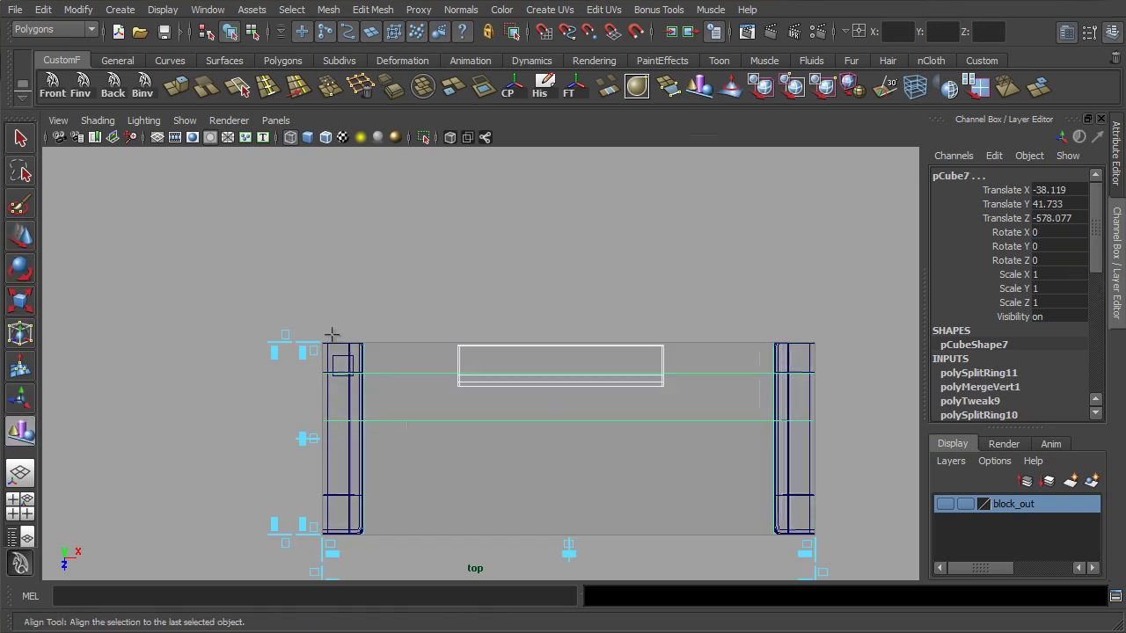
{"action": "key", "text": "w"}
{"action": "right_click_drag", "start_coordinate": [462, 355], "coordinate": [372, 355]}
{"action": "left_click_drag", "start_coordinate": [422, 365], "coordinate": [648, 422]}
{"action": "scroll", "coordinate": [613, 433], "scroll_direction": "up", "scroll_amount": 2}
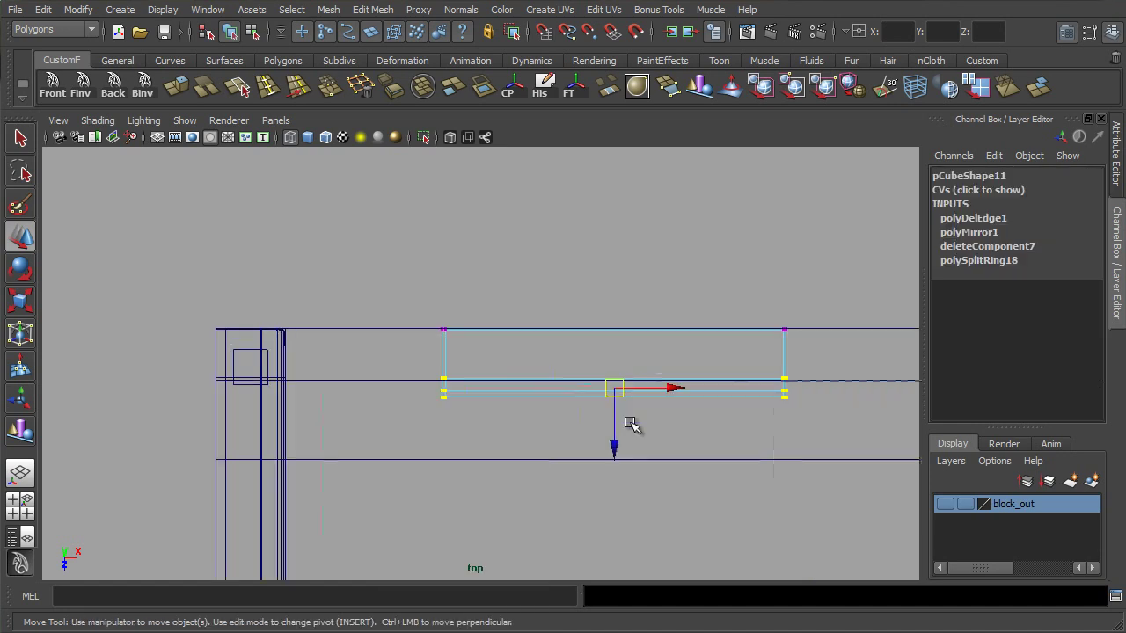
{"action": "scroll", "coordinate": [613, 433], "scroll_direction": "up", "scroll_amount": 2}
{"action": "scroll", "coordinate": [493, 387], "scroll_direction": "down", "scroll_amount": 3}
{"action": "scroll", "coordinate": [378, 325], "scroll_direction": "up", "scroll_amount": 3}
{"action": "left_click_drag", "start_coordinate": [323, 431], "coordinate": [322, 431]}
{"action": "middle_click_drag", "start_coordinate": [323, 431], "coordinate": [753, 325], "text": "alt"}
{"action": "scroll", "coordinate": [457, 328], "scroll_direction": "up", "scroll_amount": 5}
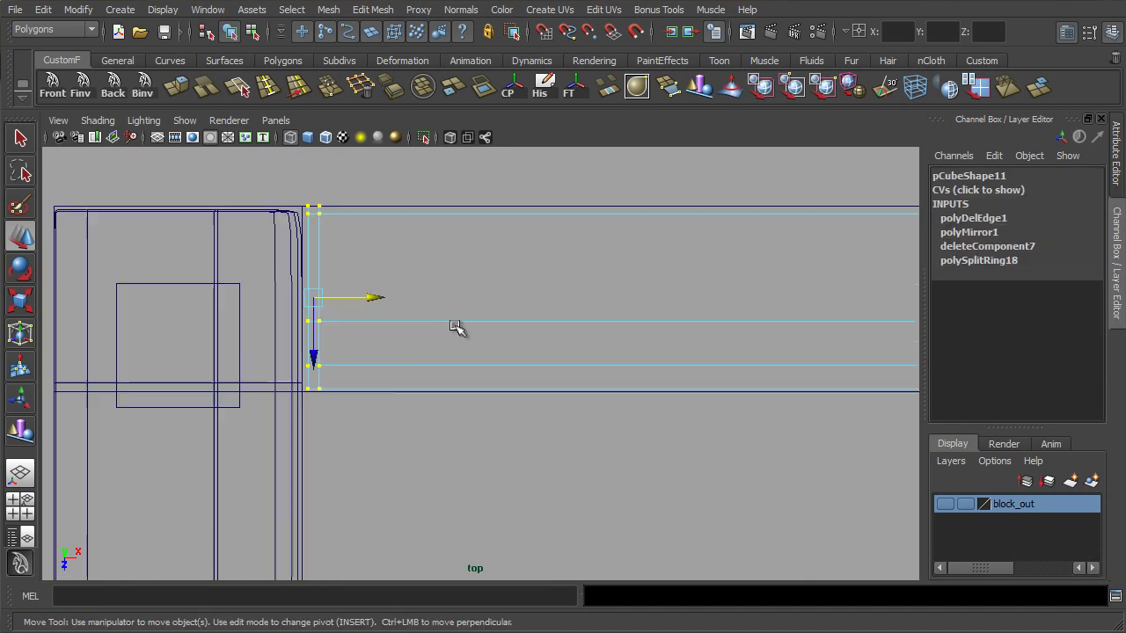
- Select the sofa's left box and frame its end vertices in vertex mode
{"action": "key", "text": "1"}
{"action": "scroll", "coordinate": [535, 372], "scroll_direction": "down", "scroll_amount": 3}
{"action": "scroll", "coordinate": [470, 311], "scroll_direction": "up", "scroll_amount": 2}
{"action": "scroll", "coordinate": [527, 250], "scroll_direction": "up", "scroll_amount": 2}
{"action": "scroll", "coordinate": [615, 316], "scroll_direction": "down", "scroll_amount": 3}
{"action": "scroll", "coordinate": [616, 365], "scroll_direction": "up", "scroll_amount": 2}
{"action": "left_click", "coordinate": [633, 359]}
{"action": "left_click", "coordinate": [414, 346]}
{"action": "key", "text": "F9"}
{"action": "key", "text": "f"}
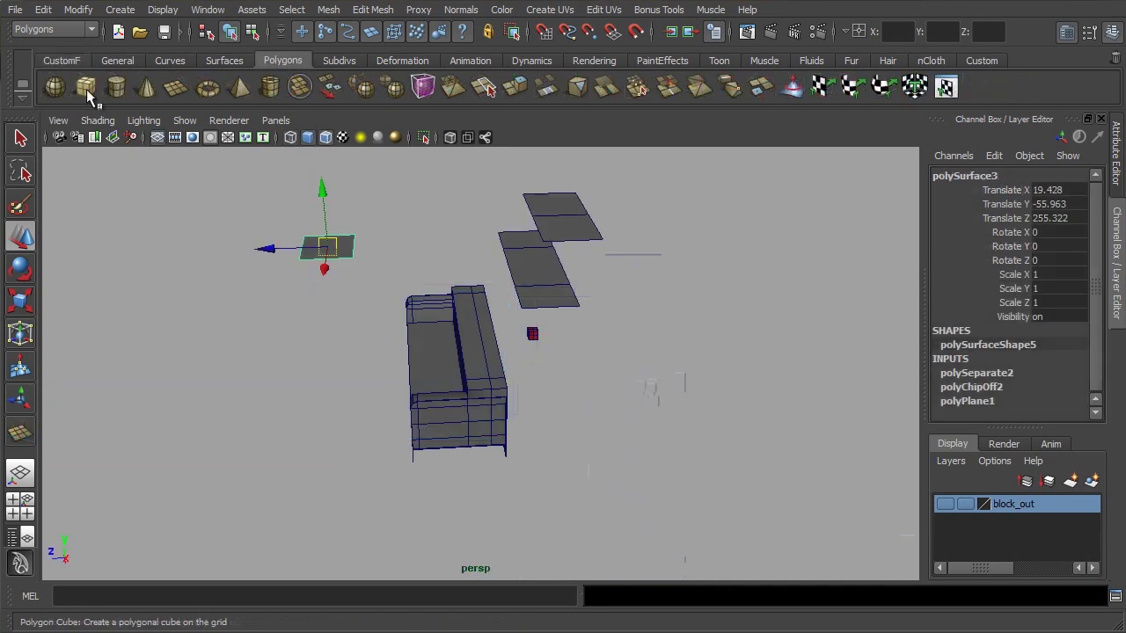
- Start a new Polygon Cube from the shelf in the enlarged top view
{"action": "left_click", "coordinate": [85, 86]}
{"action": "key", "text": "space"}
{"action": "key", "text": "space"}
{"action": "scroll", "coordinate": [413, 325], "scroll_direction": "up", "scroll_amount": 2}
- Draw the new cube's base across the seat area and lower it onto the sofa base
{"action": "left_click_drag", "start_coordinate": [387, 268], "coordinate": [769, 416]}
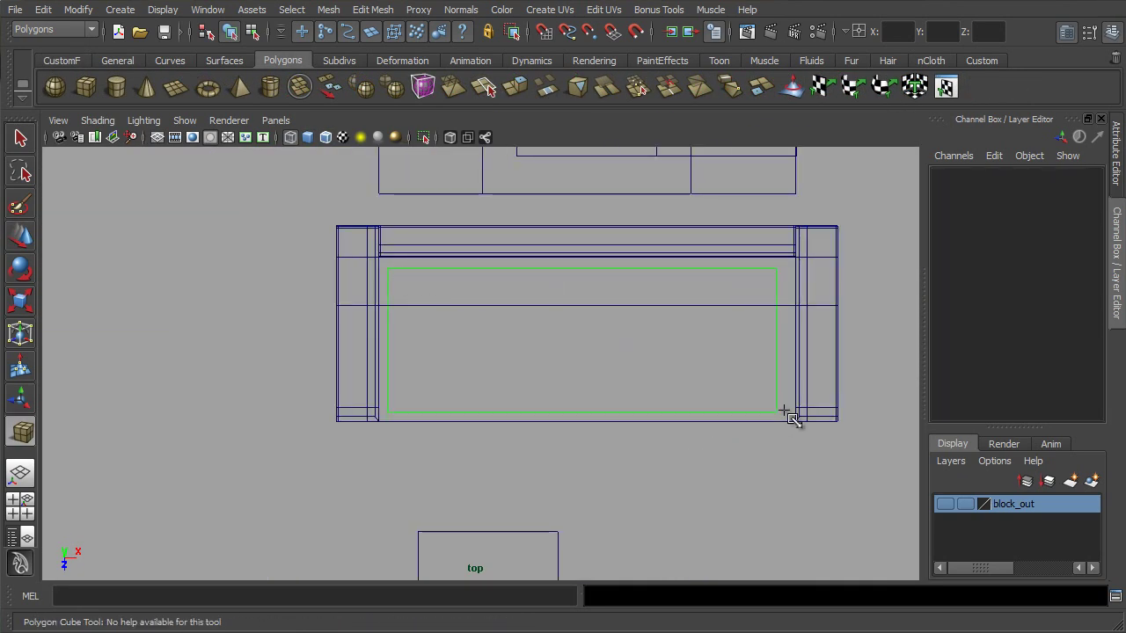
{"action": "key", "text": "space"}
{"action": "key", "text": "space"}
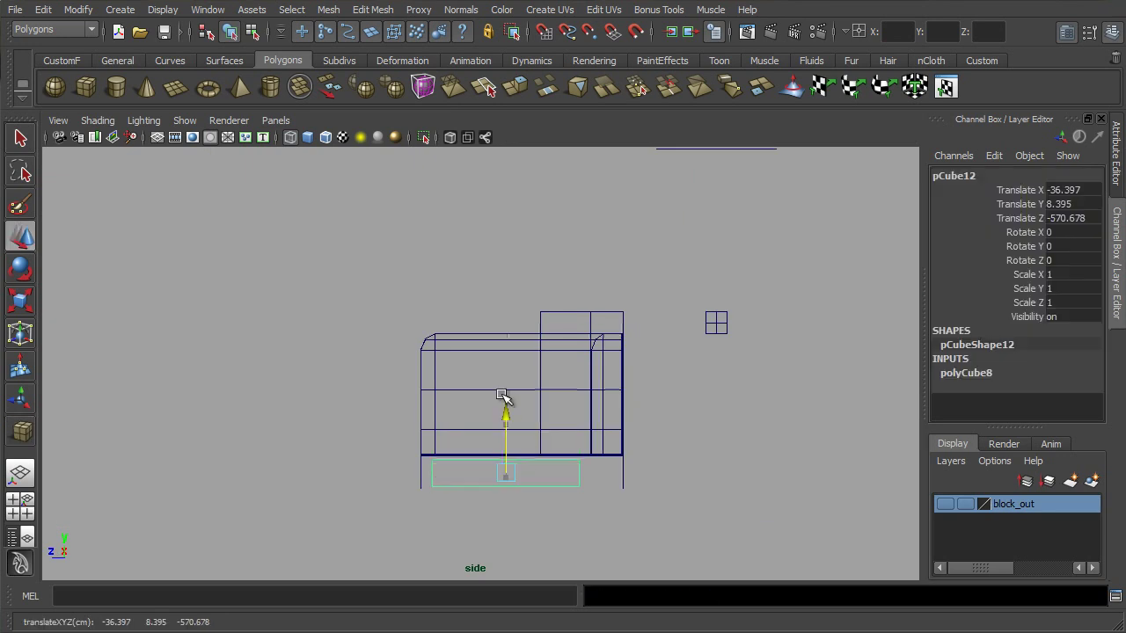
{"action": "scroll", "coordinate": [484, 390], "scroll_direction": "up", "scroll_amount": 3}
{"action": "scroll", "coordinate": [489, 344], "scroll_direction": "up", "scroll_amount": 2}
{"action": "left_click_drag", "start_coordinate": [605, 267], "coordinate": [609, 325]}
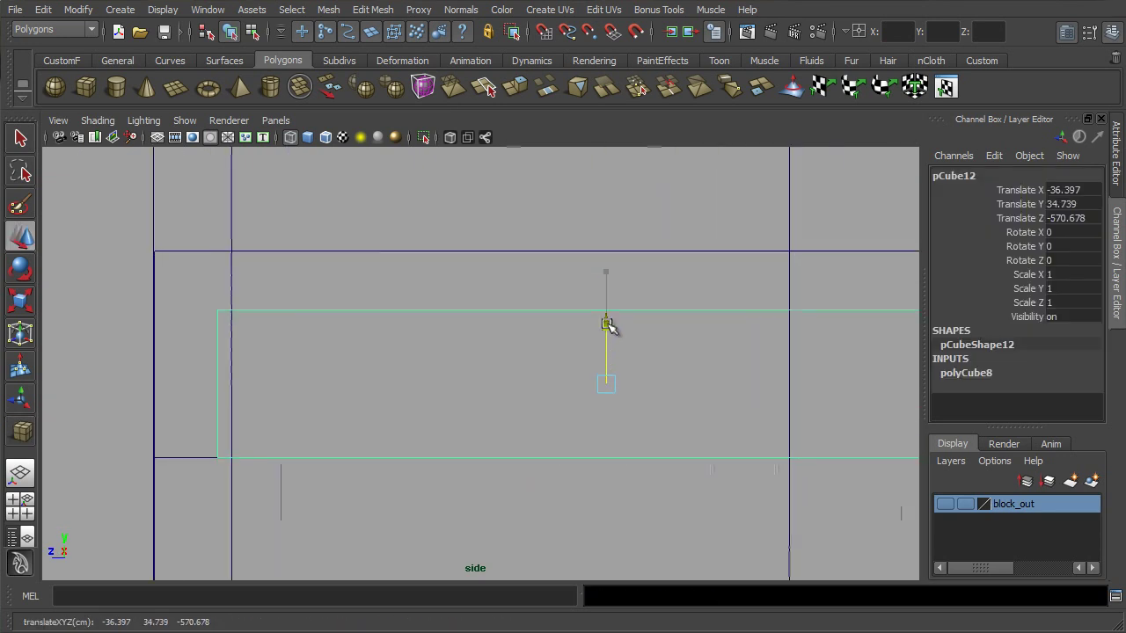
- Select the cube's left-end vertices and move them in the side view
{"action": "right_click_drag", "start_coordinate": [284, 306], "coordinate": [201, 290]}
{"action": "left_click_drag", "start_coordinate": [201, 289], "coordinate": [283, 460]}
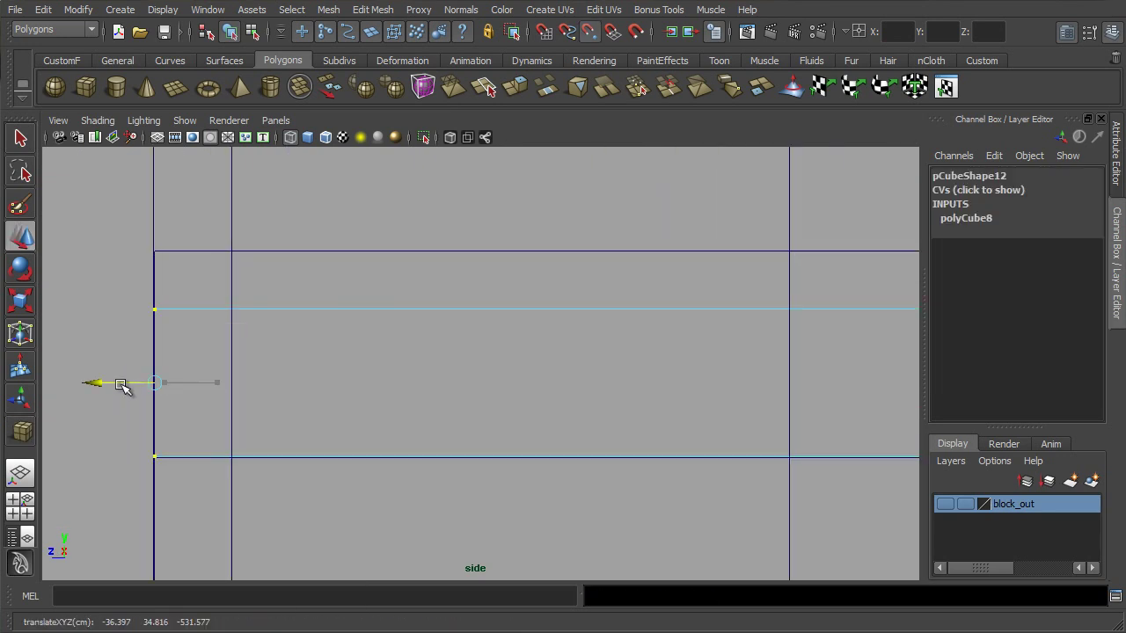
{"action": "scroll", "coordinate": [467, 358], "scroll_direction": "down", "scroll_amount": 3}
{"action": "middle_click_drag", "start_coordinate": [459, 396], "coordinate": [488, 446], "text": "alt"}
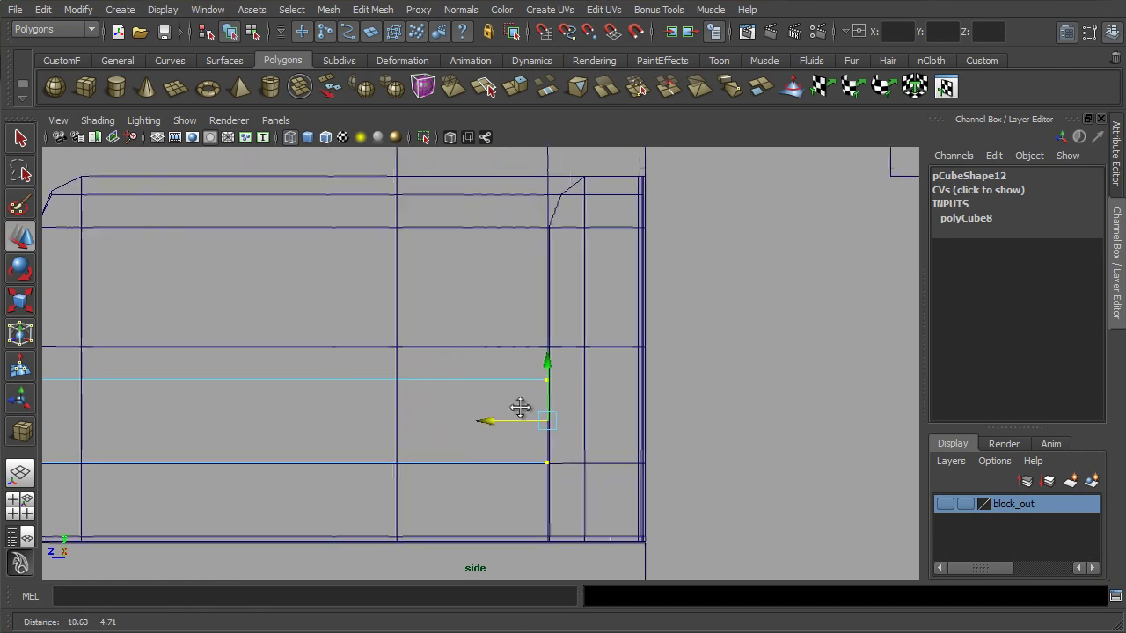
{"action": "scroll", "coordinate": [488, 446], "scroll_direction": "down", "scroll_amount": 3}
{"action": "right_click", "coordinate": [468, 364]}
{"action": "middle_click_drag", "start_coordinate": [273, 374], "coordinate": [492, 378], "text": "alt"}
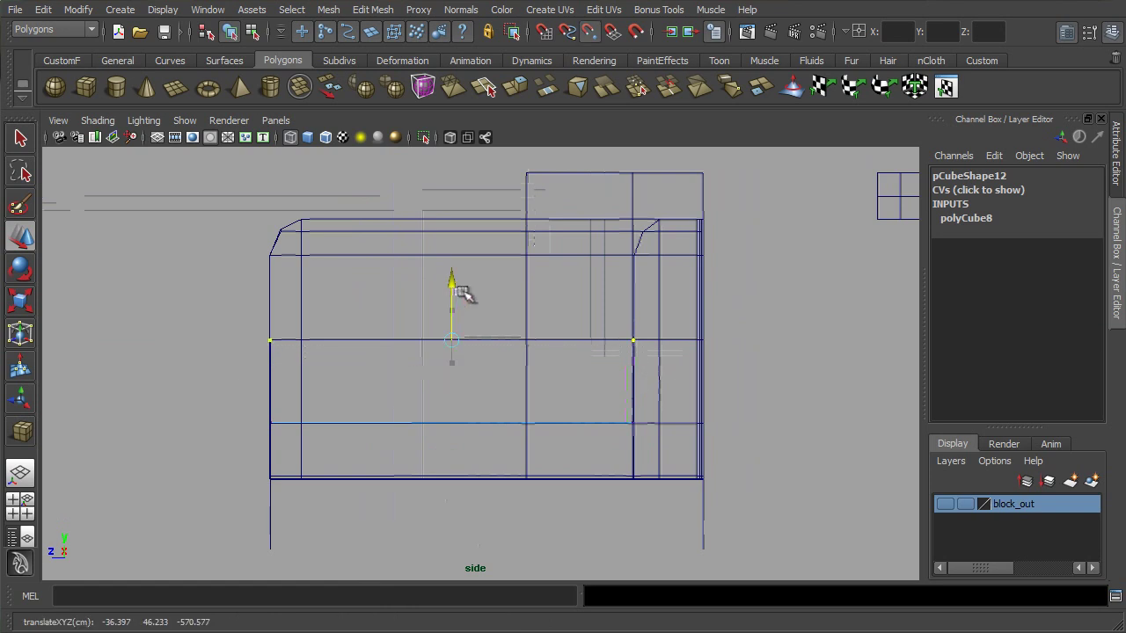
- Fit the cube's ends between both armrests in the top view and return to object mode
{"action": "key", "text": "space"}
{"action": "key", "text": "space"}
{"action": "key", "text": "space"}
{"action": "key", "text": "space"}
{"action": "scroll", "coordinate": [494, 165], "scroll_direction": "up", "scroll_amount": 3}
{"action": "middle_click_drag", "start_coordinate": [575, 307], "coordinate": [523, 385], "text": "alt"}
{"action": "scroll", "coordinate": [608, 334], "scroll_direction": "down", "scroll_amount": 5}
{"action": "middle_click_drag", "start_coordinate": [607, 334], "coordinate": [369, 285], "text": "alt"}
{"action": "scroll", "coordinate": [352, 281], "scroll_direction": "up", "scroll_amount": 5}
{"action": "middle_click_drag", "start_coordinate": [788, 366], "coordinate": [565, 378], "text": "alt"}
{"action": "scroll", "coordinate": [610, 320], "scroll_direction": "down", "scroll_amount": 3}
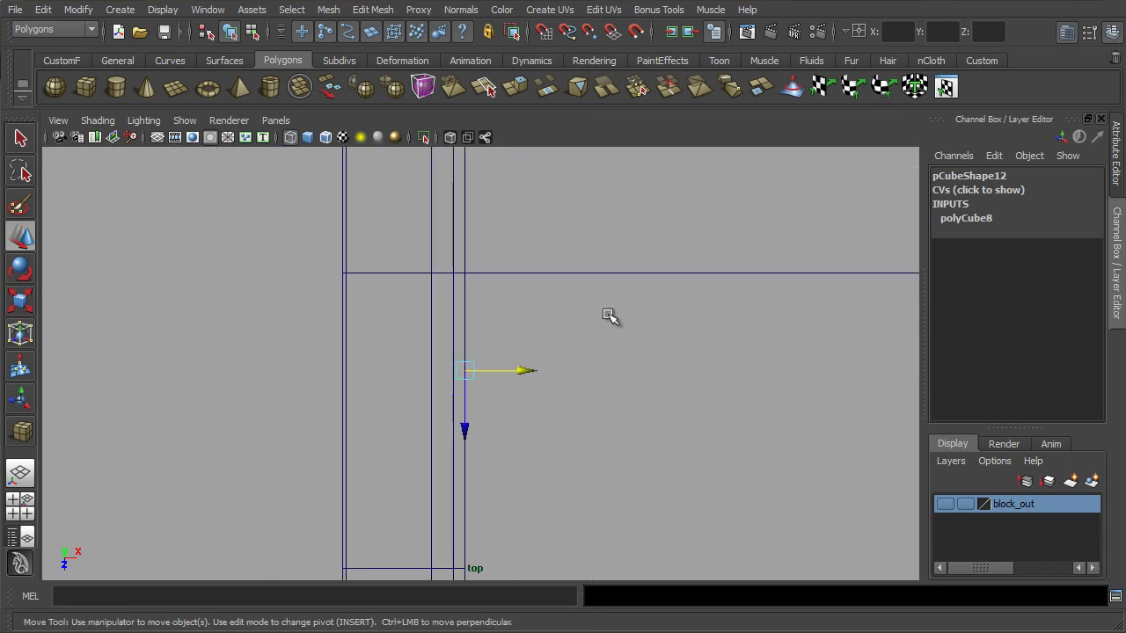
{"action": "key", "text": "space"}
{"action": "key", "text": "space"}
{"action": "right_click_drag", "start_coordinate": [568, 288], "coordinate": [621, 257]}
- Bevel the seat cube pCube12 with offset 0.23 and 3 segments
{"action": "key", "text": "ctrl+z"}
{"action": "key", "text": "ctrl+z"}
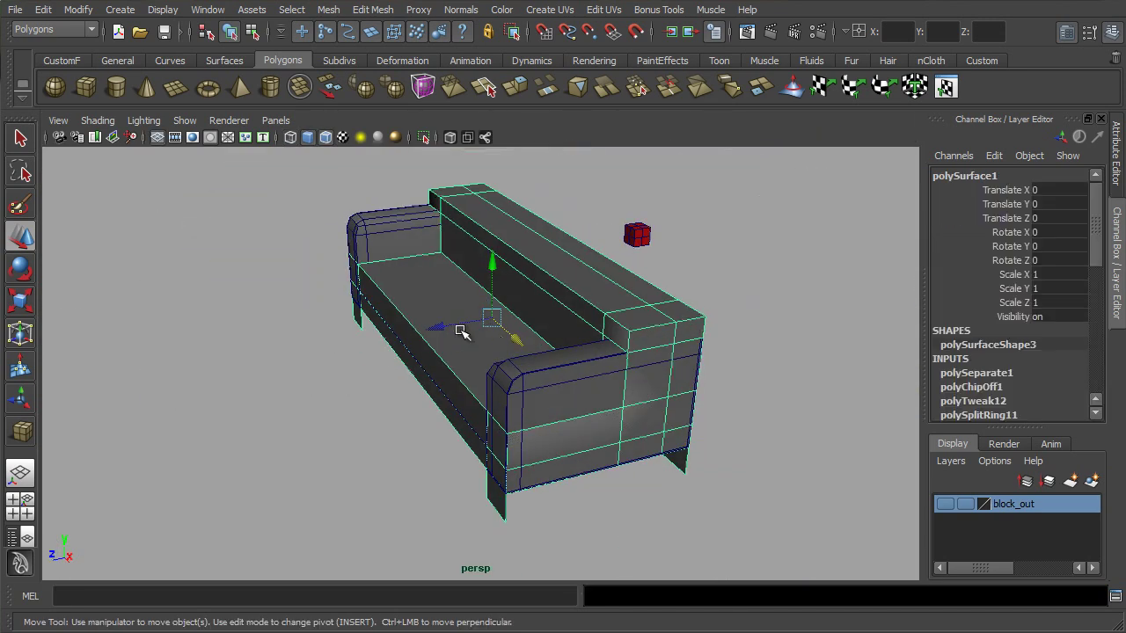
{"action": "key", "text": "ctrl+z"}
{"action": "key", "text": "ctrl+z"}
{"action": "key", "text": "ctrl+z"}
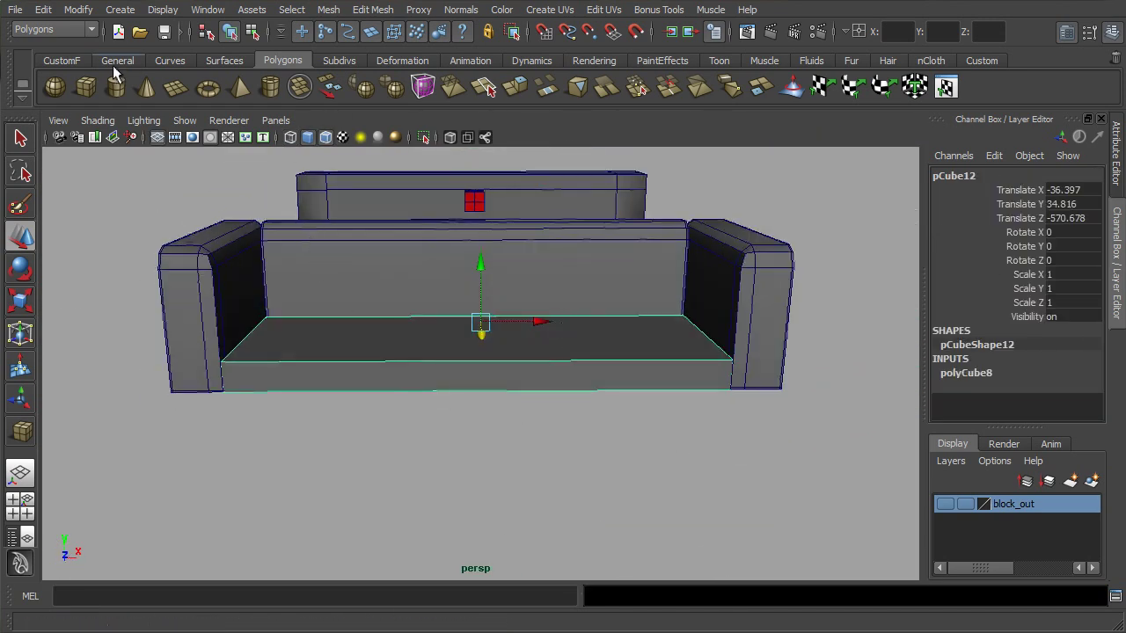
{"action": "left_click", "coordinate": [62, 59]}
{"action": "left_click", "coordinate": [379, 88]}
{"action": "left_click_drag", "start_coordinate": [475, 352], "coordinate": [528, 334], "text": "alt"}
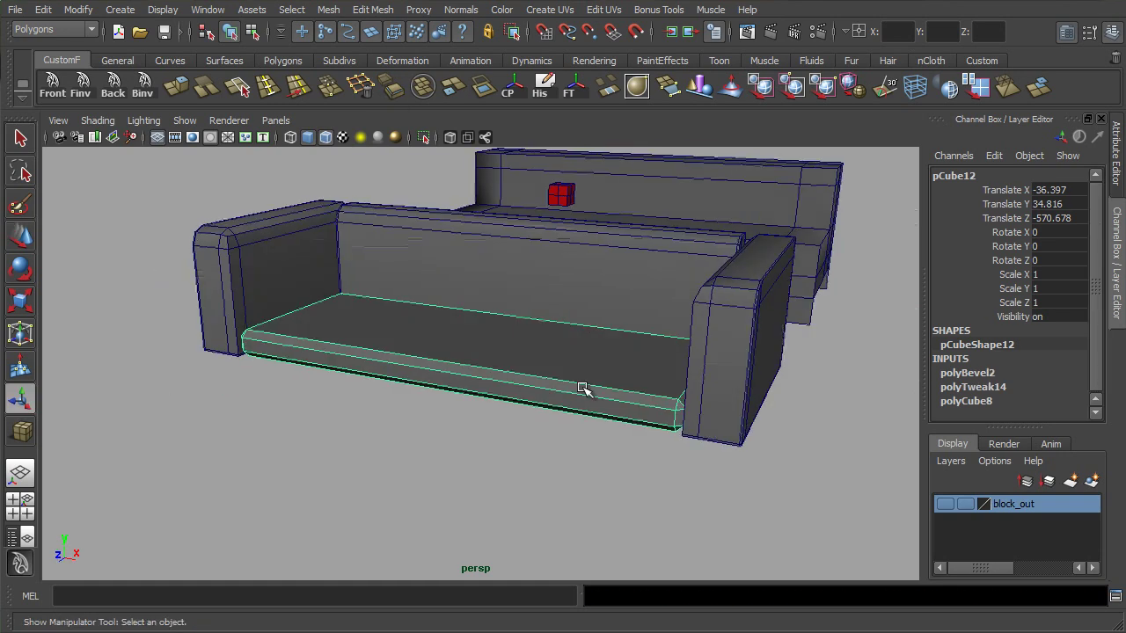
{"action": "scroll", "coordinate": [475, 352], "scroll_direction": "up", "scroll_amount": 5}
{"action": "left_click", "coordinate": [967, 371]}
{"action": "left_click", "coordinate": [1015, 400]}
{"action": "middle_click_drag", "start_coordinate": [1002, 401], "coordinate": [628, 427]}
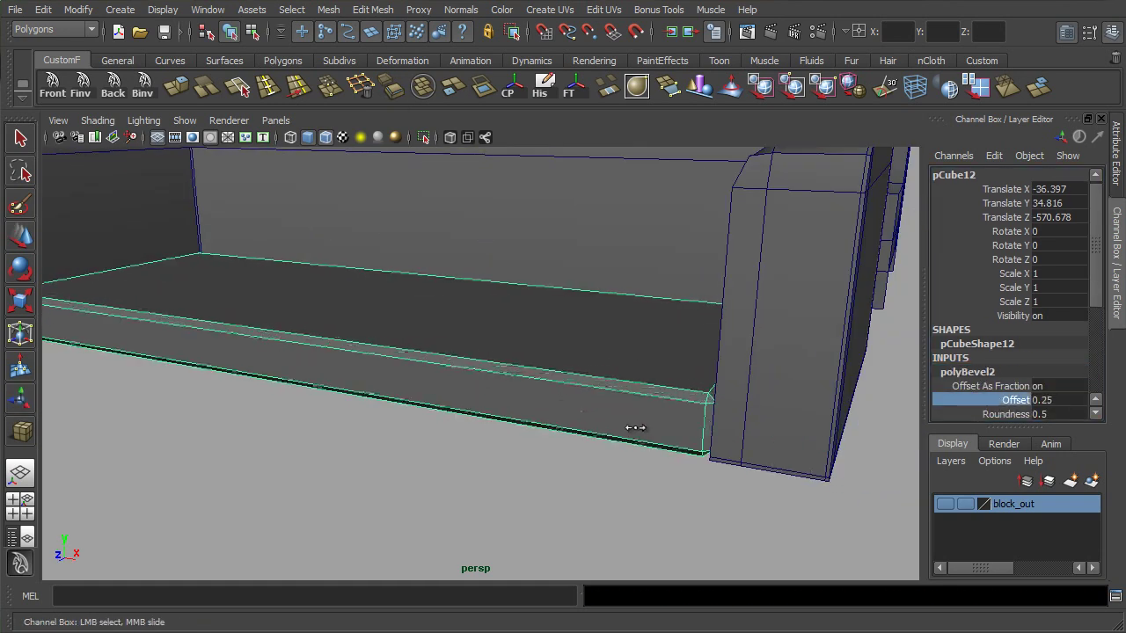
{"action": "left_click_drag", "start_coordinate": [628, 427], "coordinate": [677, 431], "text": "alt"}
{"action": "scroll", "coordinate": [985, 418], "scroll_direction": "down", "scroll_amount": 2}
{"action": "left_click", "coordinate": [1003, 384]}
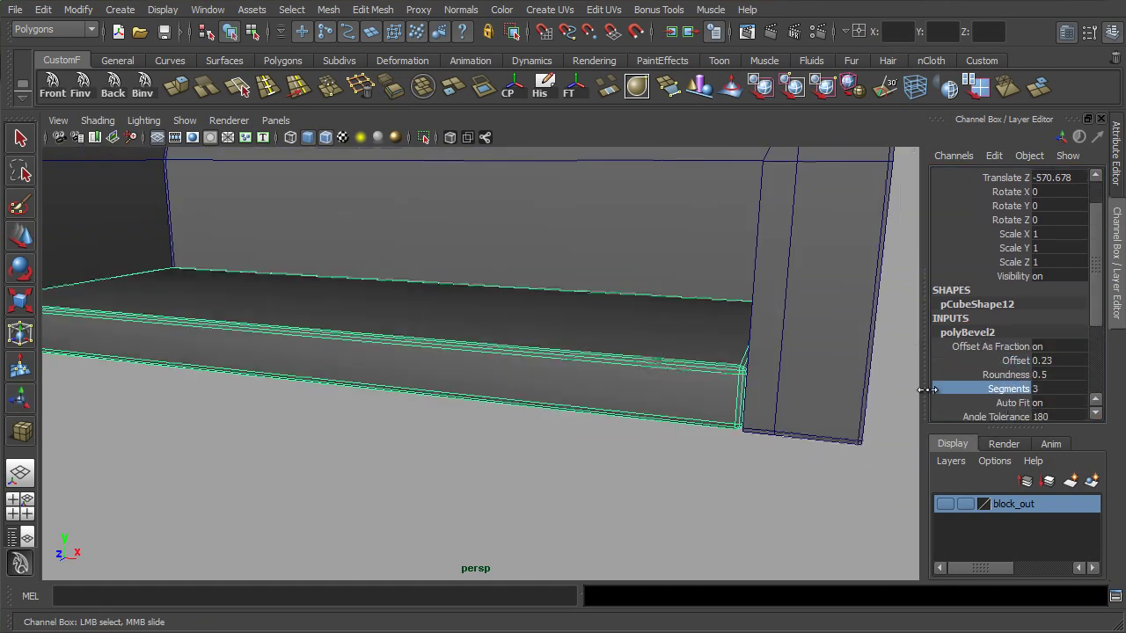
- Deselect the seat, review both sofas, and start drawing a new polygon plane
{"action": "left_click", "coordinate": [636, 448]}
{"action": "right_click_drag", "start_coordinate": [636, 447], "coordinate": [522, 391], "text": "alt"}
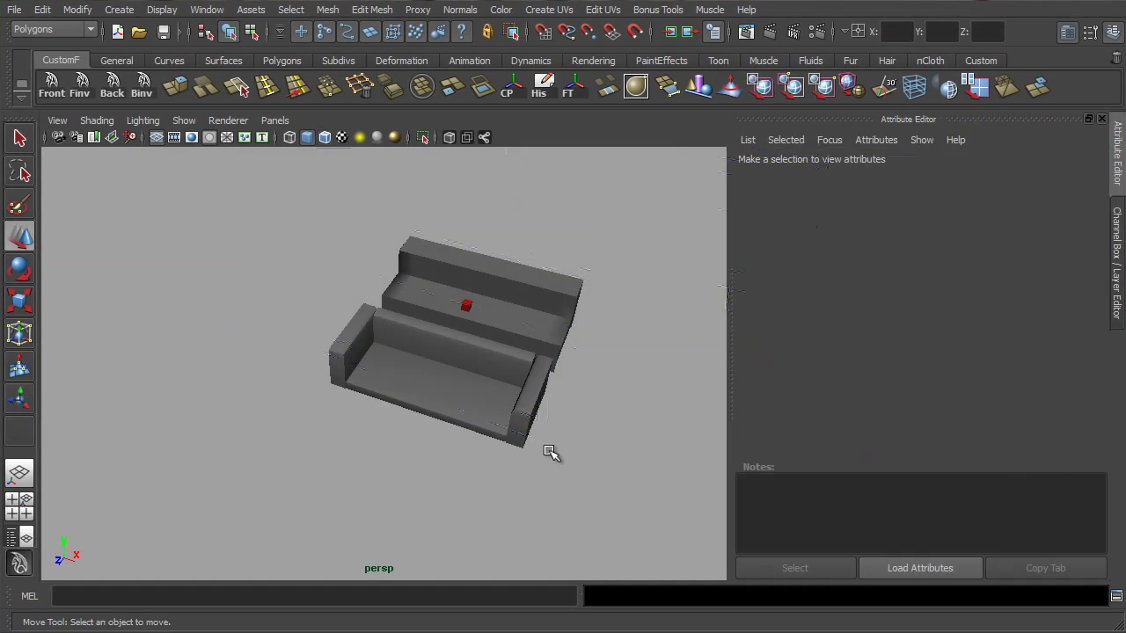
{"action": "left_click_drag", "start_coordinate": [548, 452], "coordinate": [503, 294], "text": "alt"}
{"action": "key", "text": "space"}
{"action": "key", "text": "space"}
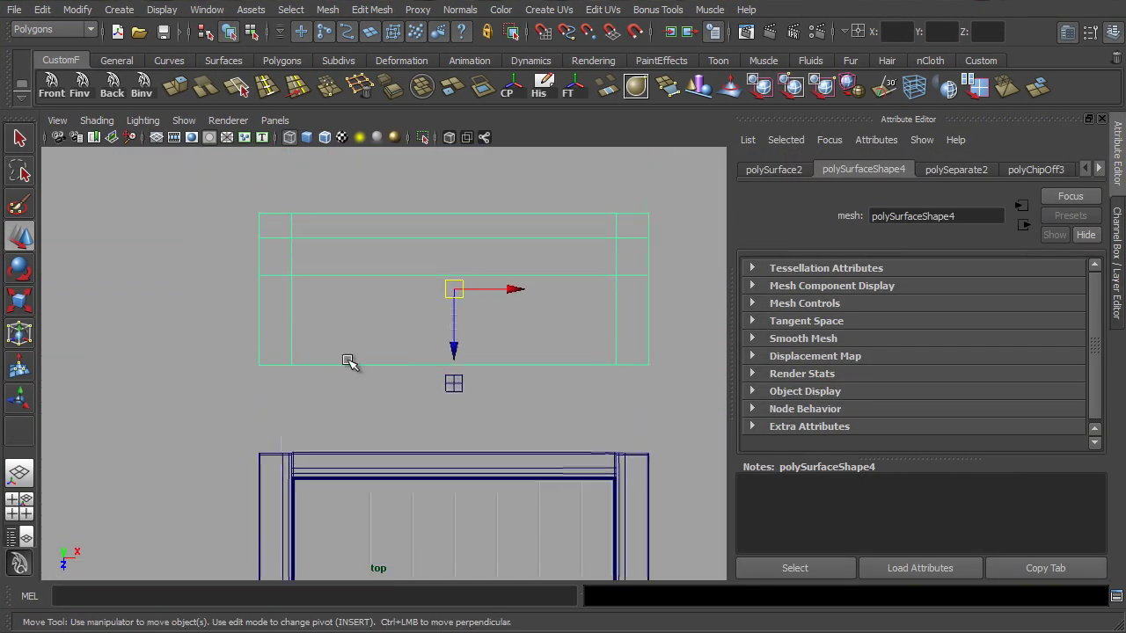
{"action": "left_click", "coordinate": [282, 61]}
{"action": "left_click", "coordinate": [175, 87]}
{"action": "scroll", "coordinate": [309, 340], "scroll_direction": "up", "scroll_amount": 3}
{"action": "left_click", "coordinate": [1122, 153]}
- Draw a polygon plane over the seat area and move it onto the sofa
{"action": "left_click_drag", "start_coordinate": [96, 248], "coordinate": [170, 301]}
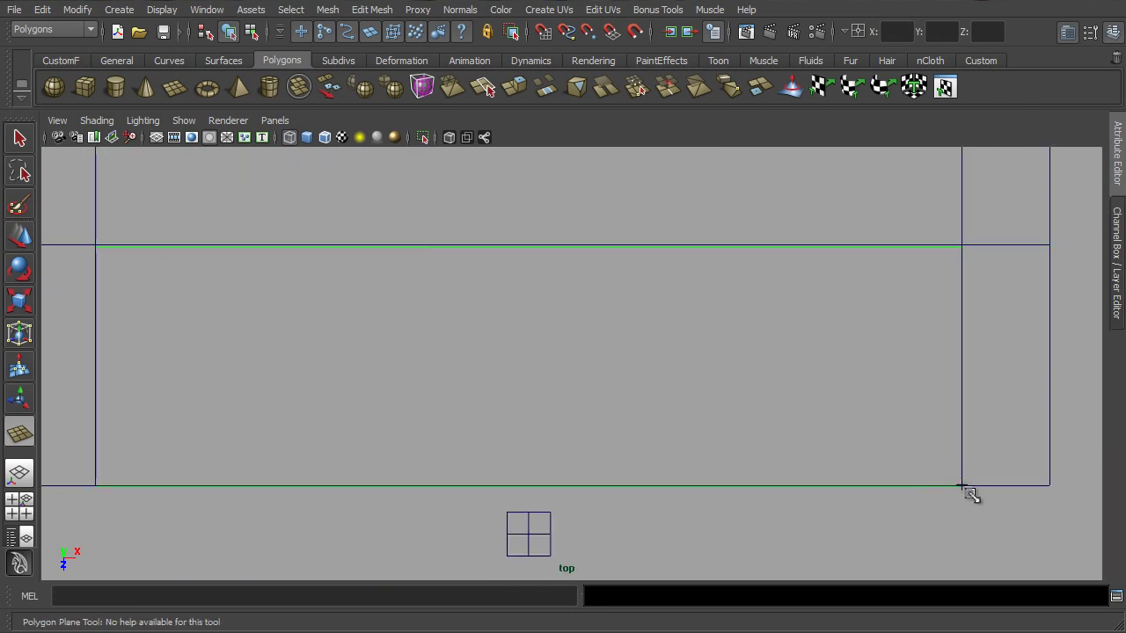
{"action": "left_click_drag", "start_coordinate": [963, 486], "coordinate": [963, 487]}
{"action": "key", "text": "w"}
{"action": "key", "text": "space"}
{"action": "key", "text": "space"}
{"action": "left_click_drag", "start_coordinate": [668, 369], "coordinate": [547, 364]}
{"action": "key", "text": "space"}
{"action": "key", "text": "space"}
{"action": "key", "text": "f"}
{"action": "left_click_drag", "start_coordinate": [570, 412], "coordinate": [567, 423]}
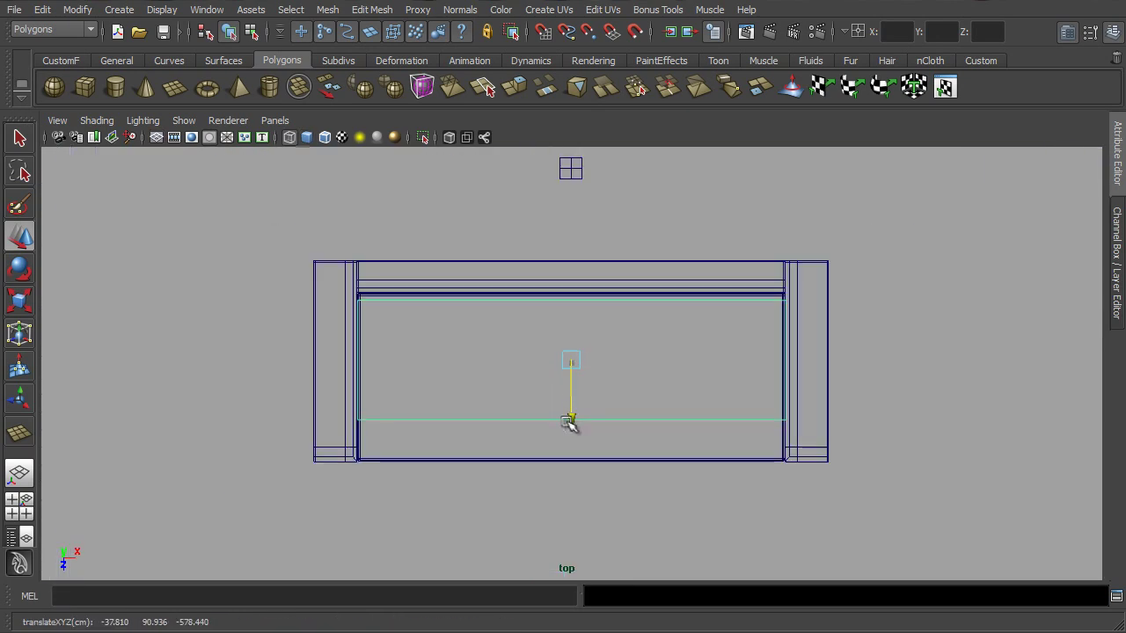
- Scale the plane along Z and move it so it covers the seat
{"action": "left_click", "coordinate": [1116, 263]}
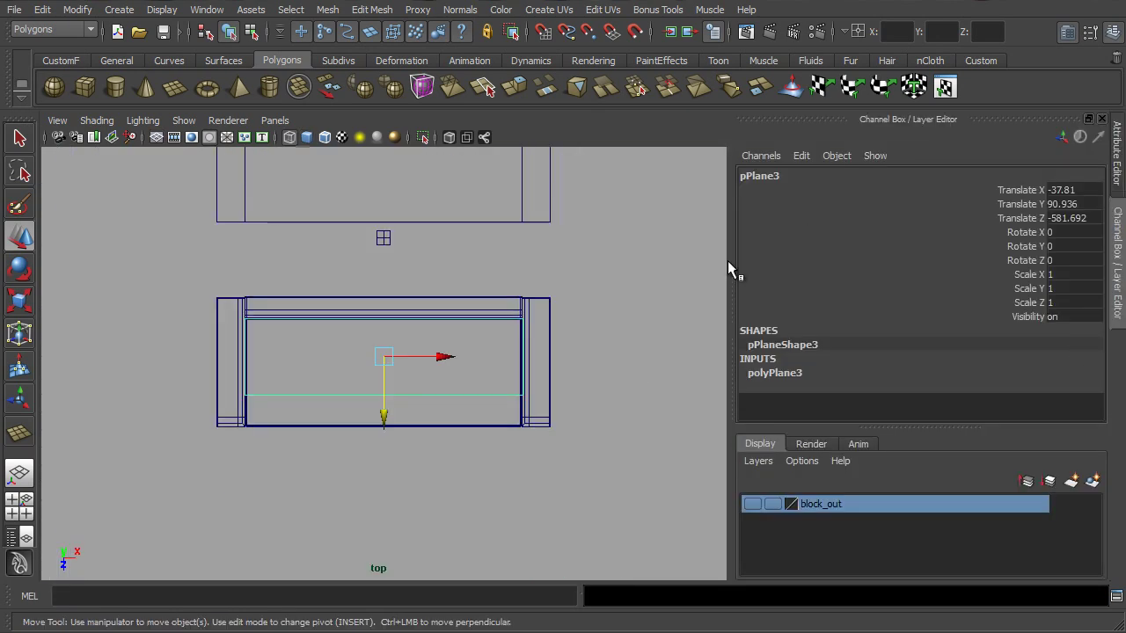
{"action": "left_click_drag", "start_coordinate": [728, 247], "coordinate": [925, 290]}
{"action": "left_click", "coordinate": [1045, 373]}
{"action": "key", "text": "Return"}
{"action": "left_click", "coordinate": [583, 382]}
{"action": "scroll", "coordinate": [584, 382], "scroll_direction": "up", "scroll_amount": 3}
{"action": "key", "text": "r"}
{"action": "left_click_drag", "start_coordinate": [668, 374], "coordinate": [670, 428]}
{"action": "key", "text": "w"}
{"action": "left_click_drag", "start_coordinate": [668, 348], "coordinate": [666, 380]}
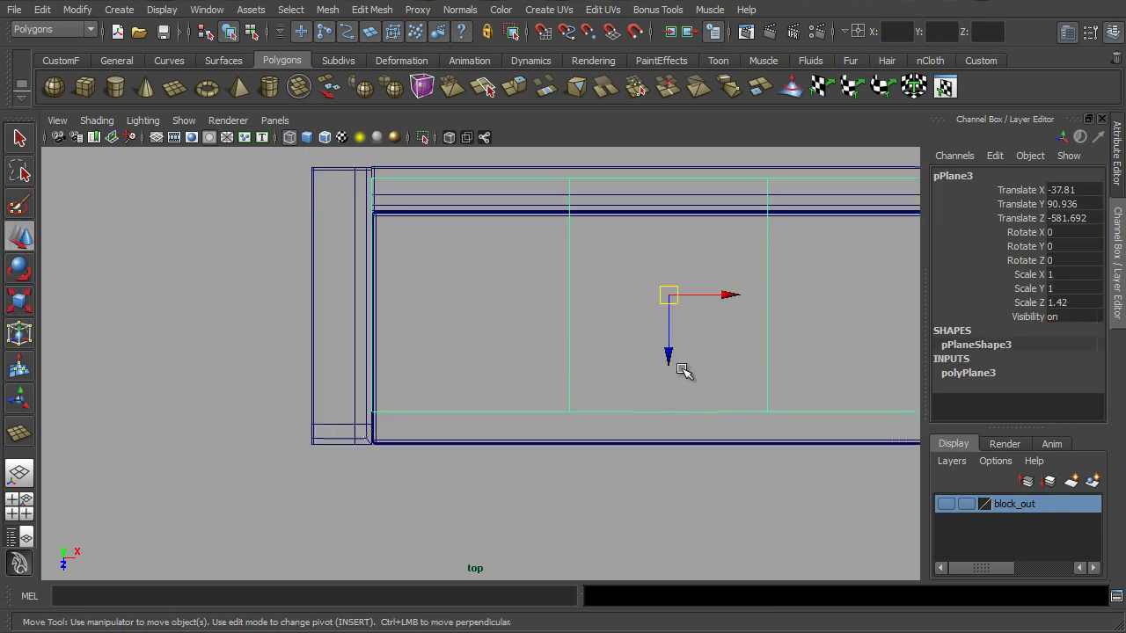
{"action": "middle_click_drag", "start_coordinate": [668, 380], "coordinate": [451, 343], "text": "alt"}
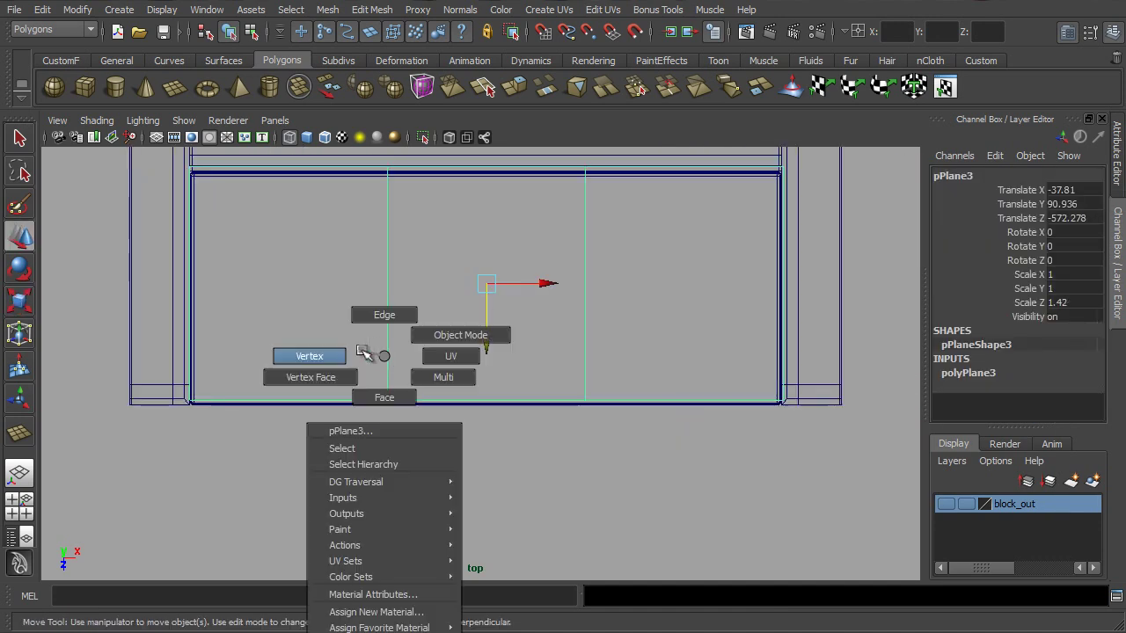
- Adjust the plane's bottom-edge vertices, then lift the plane up along Y
{"action": "right_click_drag", "start_coordinate": [368, 352], "coordinate": [277, 358]}
{"action": "left_click_drag", "start_coordinate": [95, 382], "coordinate": [818, 413]}
{"action": "key", "text": "space"}
{"action": "key", "text": "space"}
{"action": "key", "text": "F8"}
{"action": "left_click_drag", "start_coordinate": [564, 369], "coordinate": [545, 378], "text": "alt"}
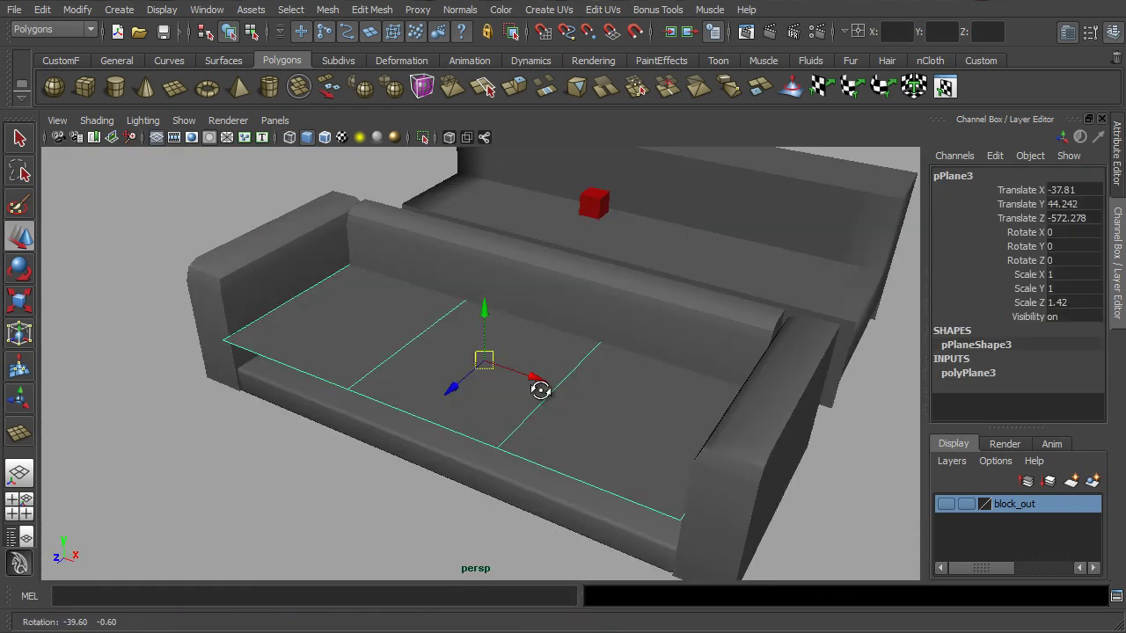
{"action": "mouse_move", "coordinate": [519, 392]}
{"action": "left_mouse_down", "text": "alt"}
{"action": "mouse_move", "coordinate": [541, 359]}
{"action": "mouse_move", "coordinate": [522, 362]}
{"action": "mouse_move", "coordinate": [563, 347]}
{"action": "mouse_move", "coordinate": [598, 364]}
{"action": "mouse_move", "coordinate": [527, 335]}
{"action": "left_mouse_up", "text": "alt"}
{"action": "left_click_drag", "start_coordinate": [472, 294], "coordinate": [483, 257]}
- Select one face of the plane and Extract it as a separate piece
{"action": "scroll", "coordinate": [483, 257], "scroll_direction": "down", "scroll_amount": 5}
{"action": "right_click_drag", "start_coordinate": [440, 290], "coordinate": [440, 339]}
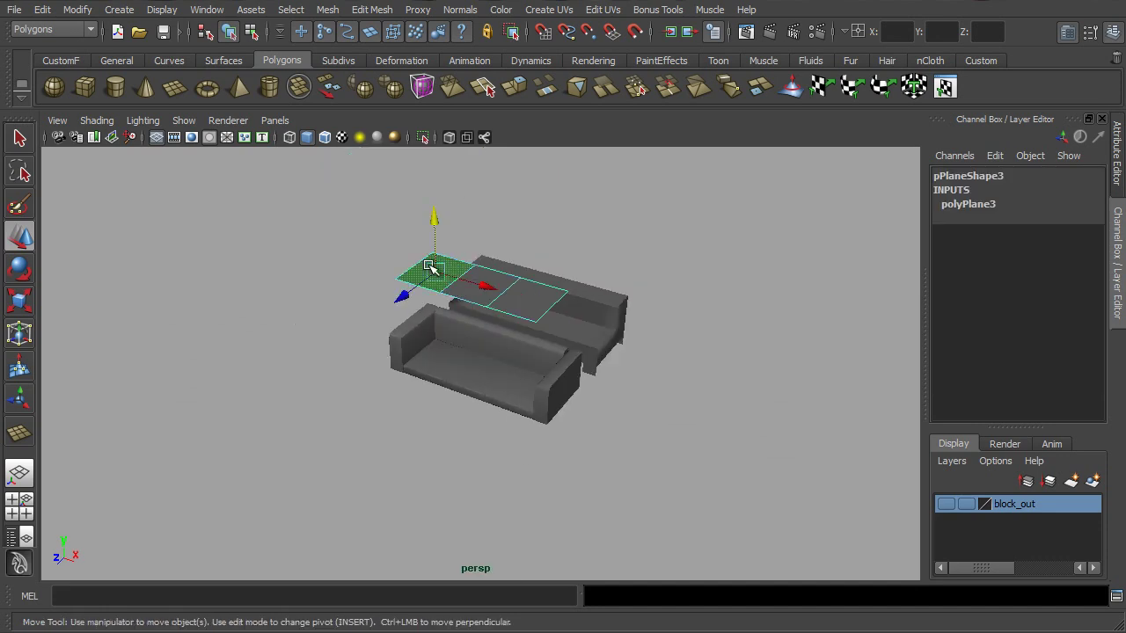
{"action": "left_click", "coordinate": [433, 274]}
{"action": "left_click", "coordinate": [62, 61]}
{"action": "left_click", "coordinate": [453, 91]}
{"action": "right_click_drag", "start_coordinate": [417, 271], "coordinate": [443, 267]}
- Move the separated pieces apart and select the seat cushion piece polySurface3
{"action": "mouse_move", "coordinate": [435, 227]}
{"action": "left_mouse_down"}
{"action": "mouse_move", "coordinate": [434, 193]}
{"action": "mouse_move", "coordinate": [572, 326]}
{"action": "left_mouse_up"}
{"action": "left_click", "coordinate": [568, 332]}
{"action": "middle_click_drag", "start_coordinate": [444, 357], "coordinate": [446, 329]}
{"action": "key", "text": "space"}
{"action": "key", "text": "space"}
{"action": "scroll", "coordinate": [510, 337], "scroll_direction": "down", "scroll_amount": 3}
{"action": "left_click", "coordinate": [486, 467]}
{"action": "key", "text": "f"}
{"action": "scroll", "coordinate": [485, 314], "scroll_direction": "down", "scroll_amount": 2}
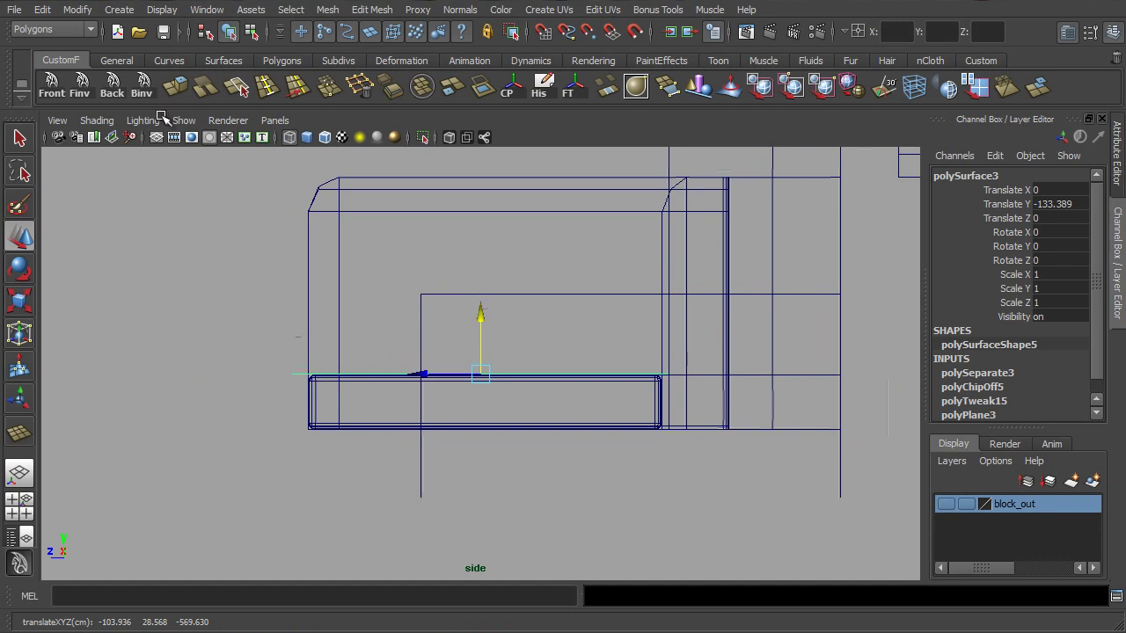
- Extrude the cushion face upward to Translate Y 17.714 to thicken it
{"action": "key", "text": "ctrl+e"}
{"action": "left_click_drag", "start_coordinate": [478, 296], "coordinate": [460, 234]}
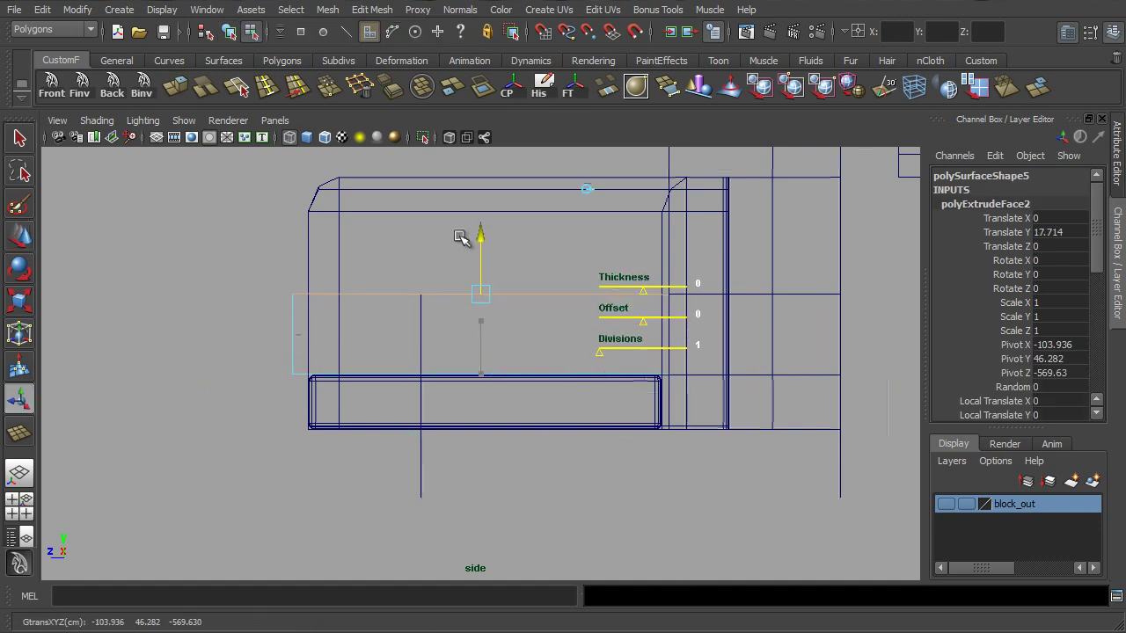
{"action": "key", "text": "space"}
{"action": "key", "text": "space"}
{"action": "key", "text": "f"}
{"action": "key", "text": "w"}
{"action": "right_click_drag", "start_coordinate": [320, 352], "coordinate": [390, 329]}
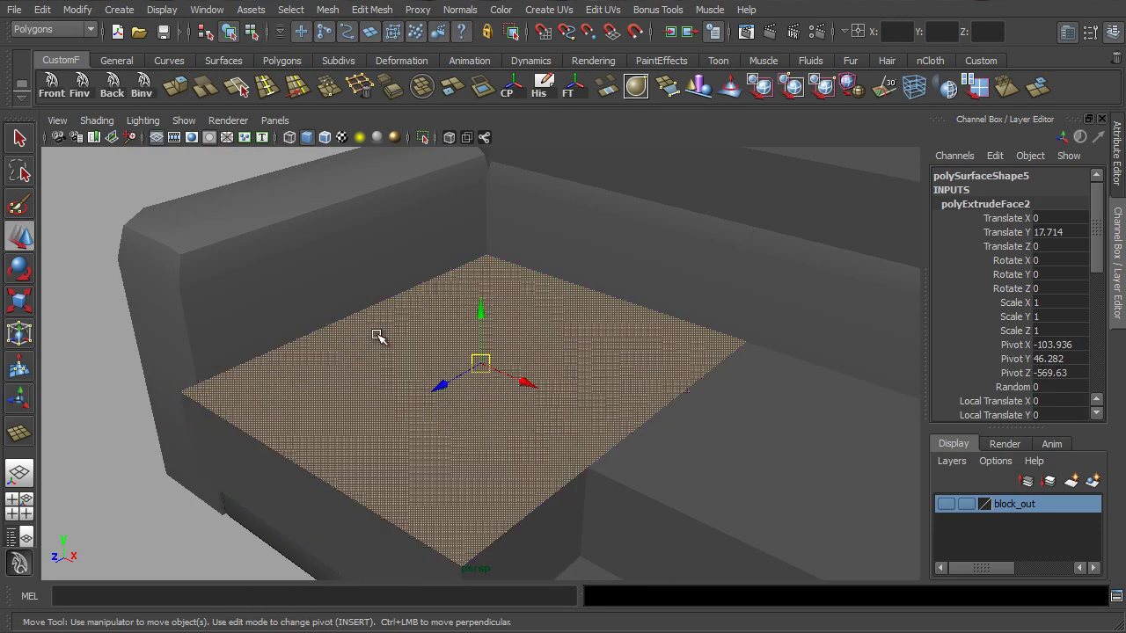
- Shift the backrest along Z, then insert an edge loop around the cushion block
{"action": "left_click_drag", "start_coordinate": [562, 378], "coordinate": [691, 352]}
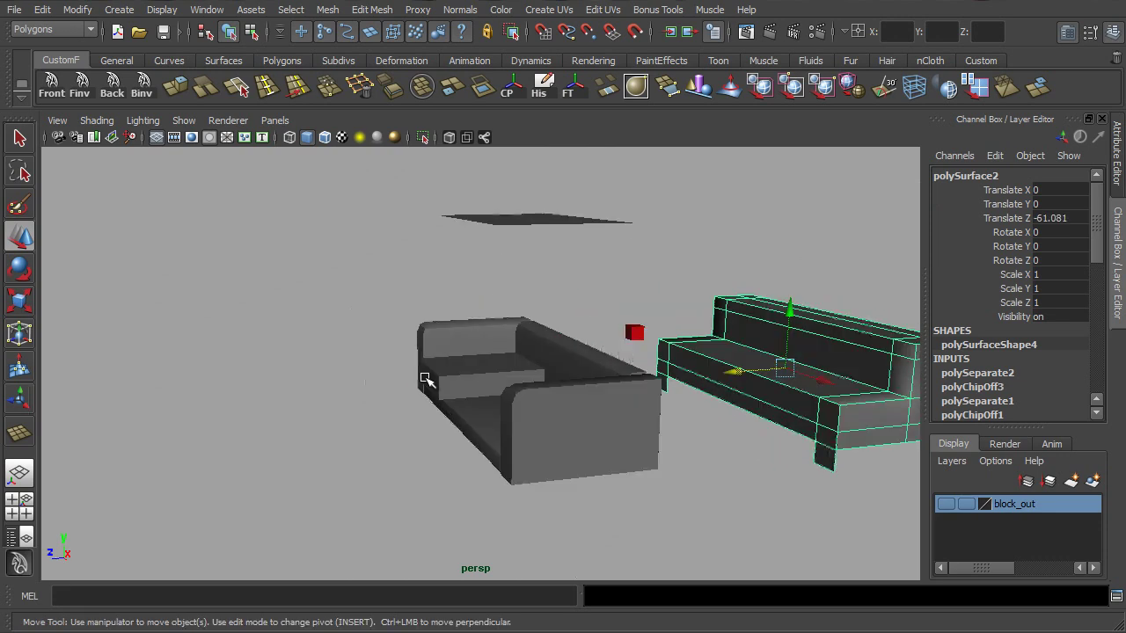
{"action": "left_click", "coordinate": [499, 370]}
{"action": "left_click_drag", "start_coordinate": [499, 369], "coordinate": [554, 400], "text": "alt"}
{"action": "key", "text": "f"}
{"action": "left_click_drag", "start_coordinate": [697, 495], "coordinate": [526, 431], "text": "alt"}
{"action": "left_click", "coordinate": [268, 86]}
{"action": "left_click_drag", "start_coordinate": [639, 440], "coordinate": [658, 415], "text": "alt"}
{"action": "left_click_drag", "start_coordinate": [326, 384], "coordinate": [520, 387]}
- Add several edge loops around the cushion's sides and bottom, checking the smoothed preview
{"action": "left_click", "coordinate": [519, 394]}
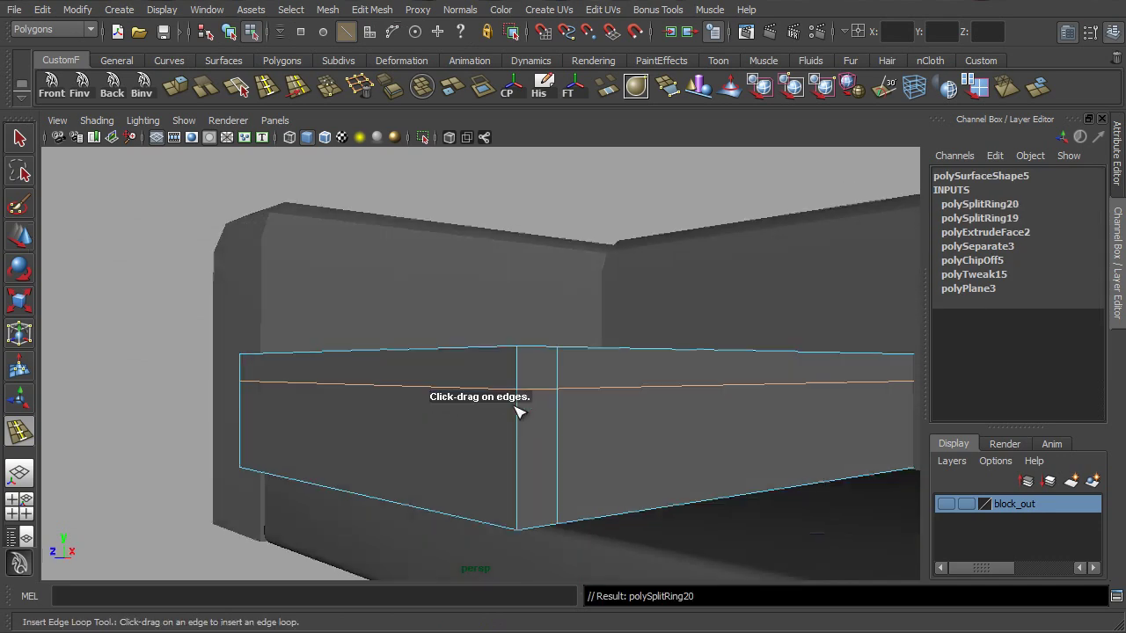
{"action": "left_click", "coordinate": [518, 526]}
{"action": "mouse_move", "coordinate": [535, 519]}
{"action": "left_mouse_down", "text": "alt"}
{"action": "mouse_move", "coordinate": [673, 457]}
{"action": "mouse_move", "coordinate": [275, 483]}
{"action": "left_mouse_up", "text": "alt"}
{"action": "left_click", "coordinate": [701, 427]}
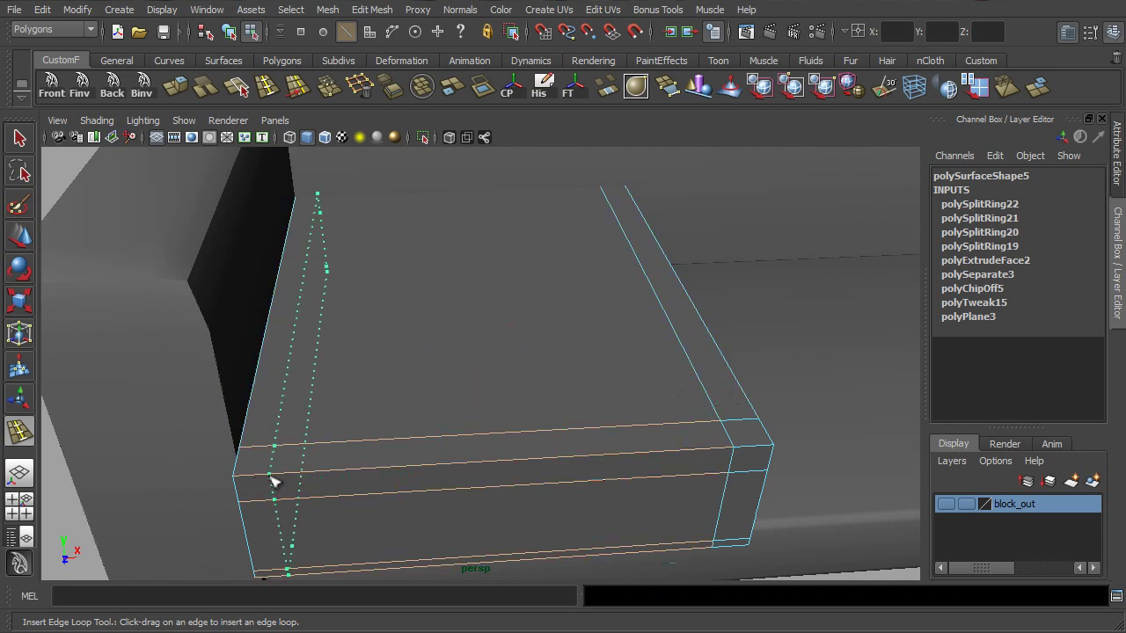
{"action": "left_click", "coordinate": [273, 482]}
{"action": "mouse_move", "coordinate": [402, 470]}
{"action": "left_mouse_down", "text": "alt"}
{"action": "mouse_move", "coordinate": [462, 432]}
{"action": "mouse_move", "coordinate": [720, 334]}
{"action": "left_mouse_up", "text": "alt"}
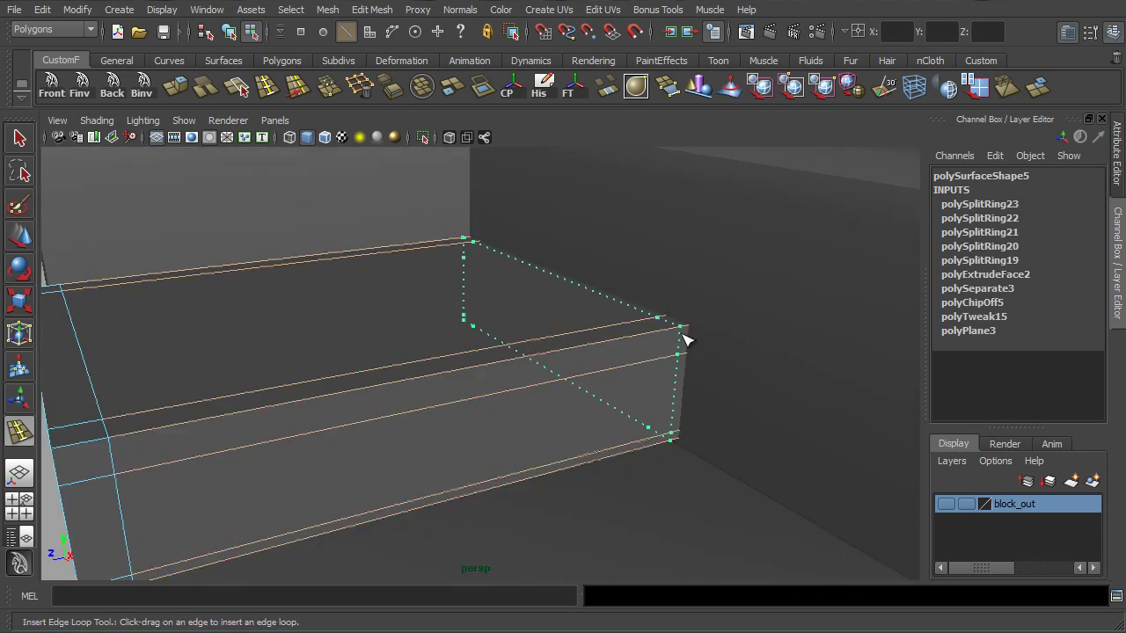
{"action": "left_click", "coordinate": [686, 340]}
{"action": "mouse_move", "coordinate": [515, 369]}
{"action": "left_mouse_down", "text": "alt"}
{"action": "mouse_move", "coordinate": [575, 448]}
{"action": "mouse_move", "coordinate": [452, 417]}
{"action": "mouse_move", "coordinate": [402, 427]}
{"action": "mouse_move", "coordinate": [366, 384]}
{"action": "left_mouse_up", "text": "alt"}
{"action": "key", "text": "3"}
{"action": "key", "text": "1"}
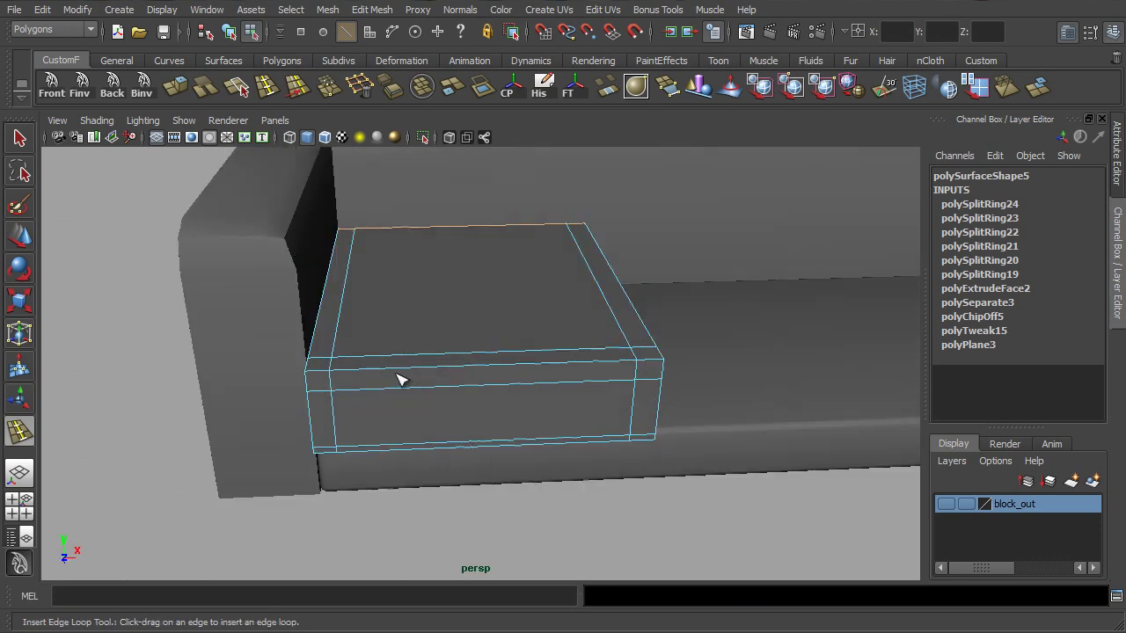
- Insert four loops across the cushion top, undoing and redoing the misplaced one
{"action": "left_click", "coordinate": [398, 378]}
{"action": "left_click", "coordinate": [466, 370]}
{"action": "left_click", "coordinate": [532, 369]}
{"action": "left_click", "coordinate": [576, 370]}
{"action": "mouse_move", "coordinate": [576, 369]}
{"action": "left_mouse_down", "text": "alt"}
{"action": "mouse_move", "coordinate": [648, 384]}
{"action": "mouse_move", "coordinate": [611, 407]}
{"action": "mouse_move", "coordinate": [552, 418]}
{"action": "left_mouse_up", "text": "alt"}
{"action": "key", "text": "ctrl+z"}
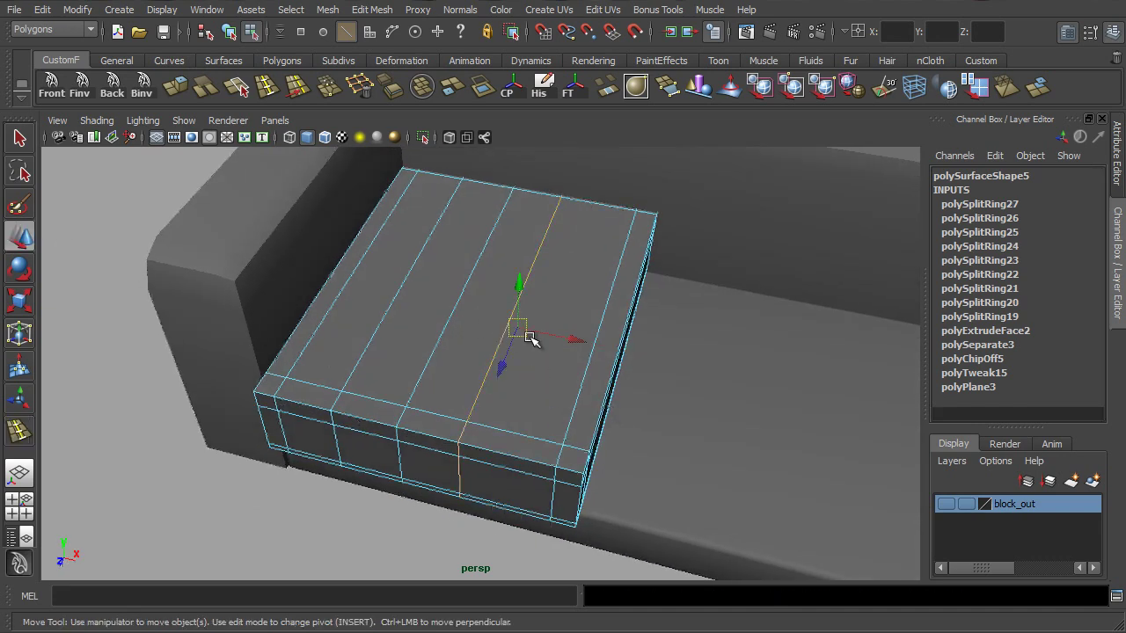
{"action": "key", "text": "g"}
{"action": "left_click_drag", "start_coordinate": [527, 413], "coordinate": [452, 440], "text": "alt"}
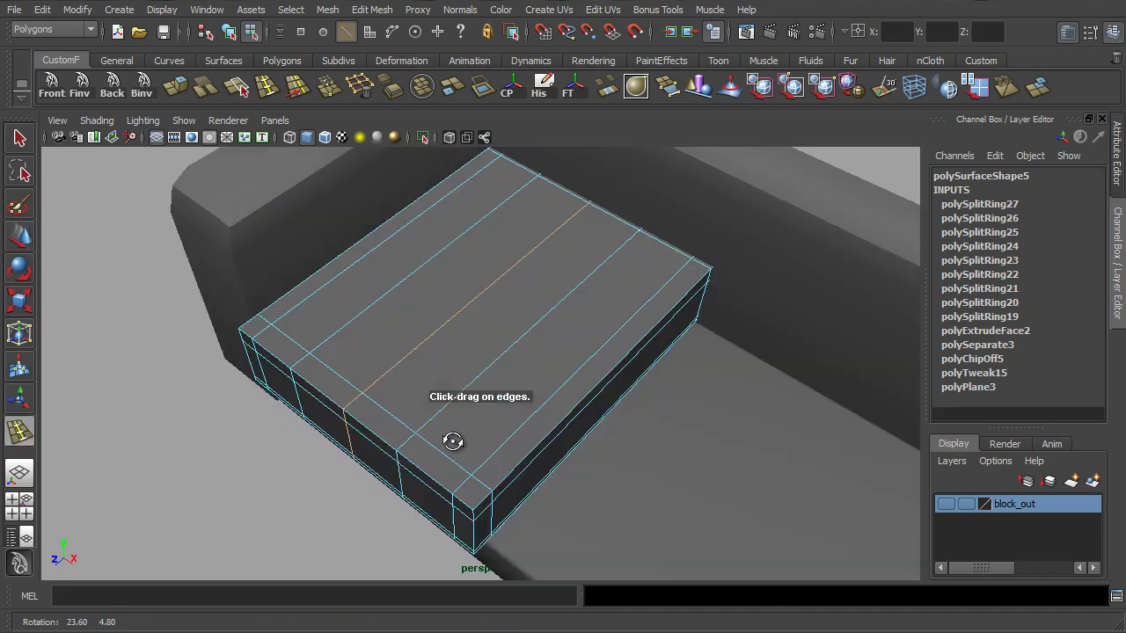
{"action": "left_click", "coordinate": [471, 429]}
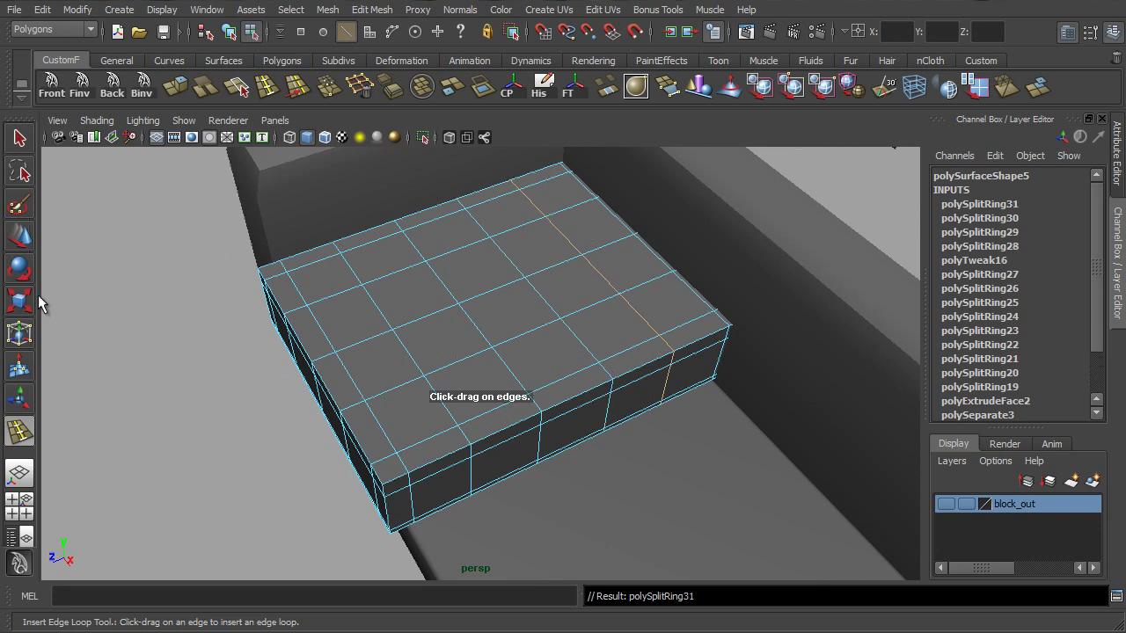
- Switch to face selection and pick a face on the cushion top
{"action": "key", "text": "w"}
{"action": "left_click_drag", "start_coordinate": [263, 334], "coordinate": [446, 326], "text": "alt"}
{"action": "right_click_drag", "start_coordinate": [422, 341], "coordinate": [422, 381]}
{"action": "left_click", "coordinate": [339, 347]}
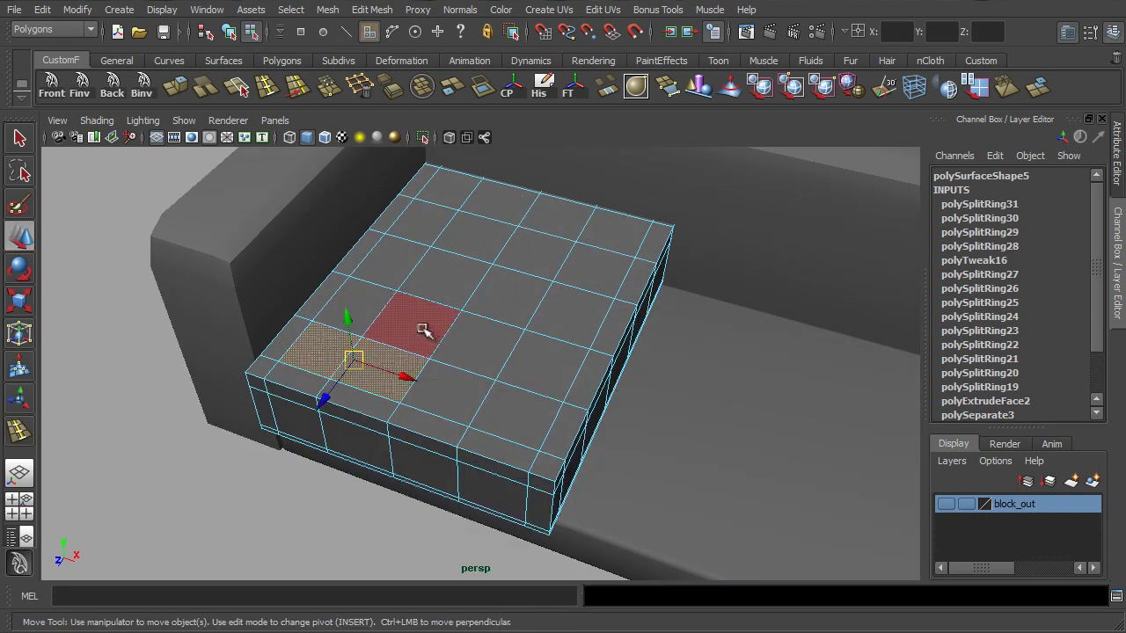
- Select the cushion's top faces and raise them, checking the smoothed preview
{"action": "left_click_drag", "start_coordinate": [696, 557], "coordinate": [308, 405], "text": "alt"}
{"action": "mouse_move", "coordinate": [356, 356]}
{"action": "left_mouse_down", "text": "shift"}
{"action": "mouse_move", "coordinate": [514, 242]}
{"action": "mouse_move", "coordinate": [375, 294]}
{"action": "mouse_move", "coordinate": [516, 296]}
{"action": "mouse_move", "coordinate": [493, 224]}
{"action": "mouse_move", "coordinate": [445, 204]}
{"action": "mouse_move", "coordinate": [66, 213]}
{"action": "left_mouse_up", "text": "shift"}
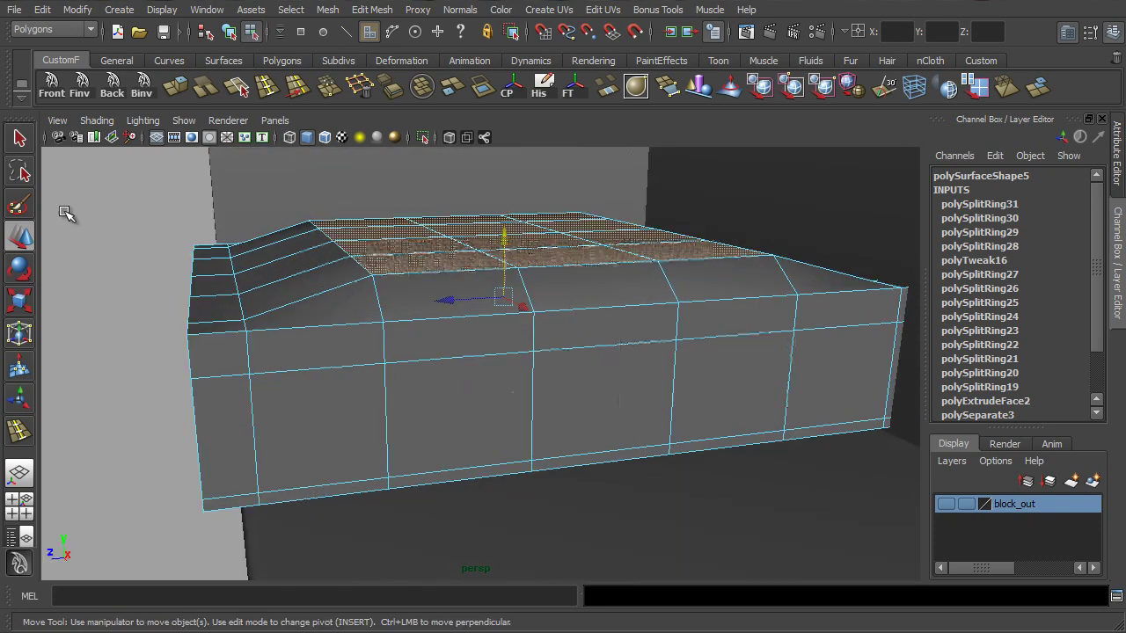
{"action": "mouse_move", "coordinate": [176, 284]}
{"action": "left_mouse_down", "text": "alt"}
{"action": "mouse_move", "coordinate": [414, 355]}
{"action": "mouse_move", "coordinate": [432, 319]}
{"action": "left_mouse_up", "text": "alt"}
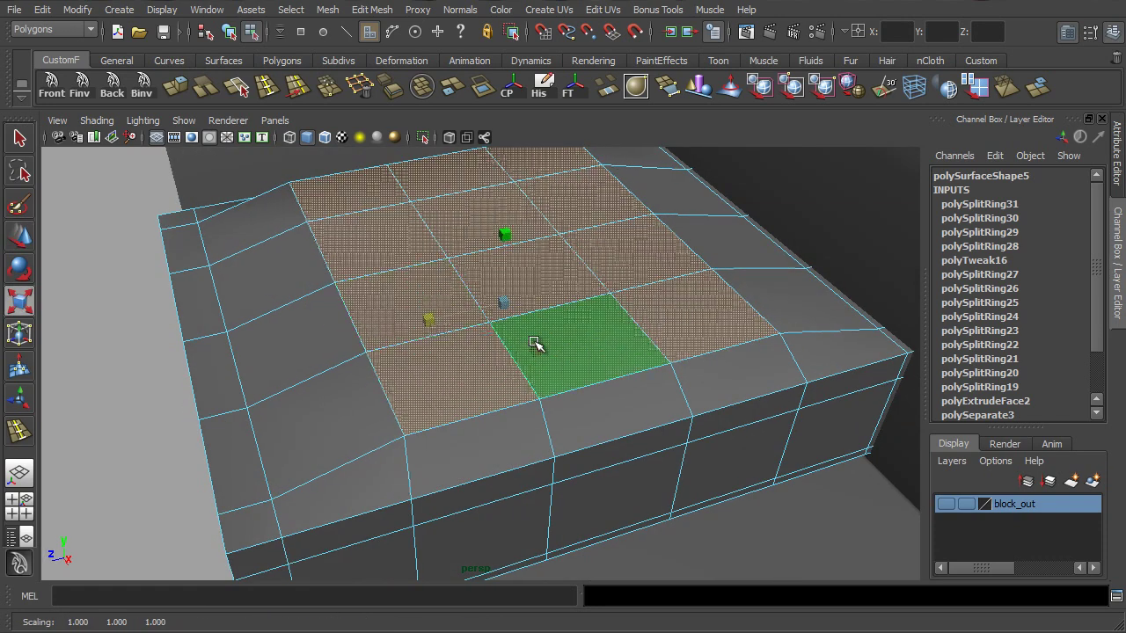
{"action": "key", "text": "w"}
{"action": "right_click_drag", "start_coordinate": [530, 350], "coordinate": [244, 270], "text": "alt"}
{"action": "key", "text": "3"}
{"action": "right_click_drag", "start_coordinate": [352, 311], "coordinate": [415, 289]}
{"action": "left_click_drag", "start_coordinate": [415, 289], "coordinate": [234, 342], "text": "alt"}
{"action": "key", "text": "1"}
- Scale the opposite side faces down in Y to flatten the cushion's sides
{"action": "key", "text": "F11"}
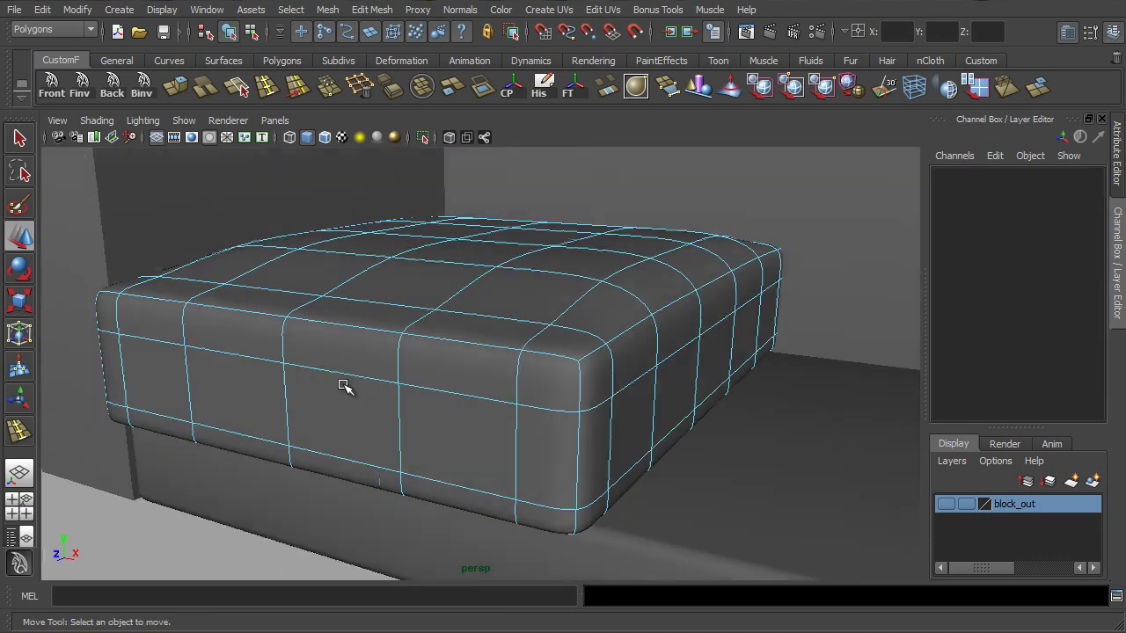
{"action": "left_click", "coordinate": [153, 387]}
{"action": "left_click", "coordinate": [283, 393], "text": "shift"}
{"action": "mouse_move", "coordinate": [283, 393]}
{"action": "left_mouse_down", "text": "alt"}
{"action": "mouse_move", "coordinate": [296, 467]}
{"action": "mouse_move", "coordinate": [150, 377]}
{"action": "left_mouse_up", "text": "alt"}
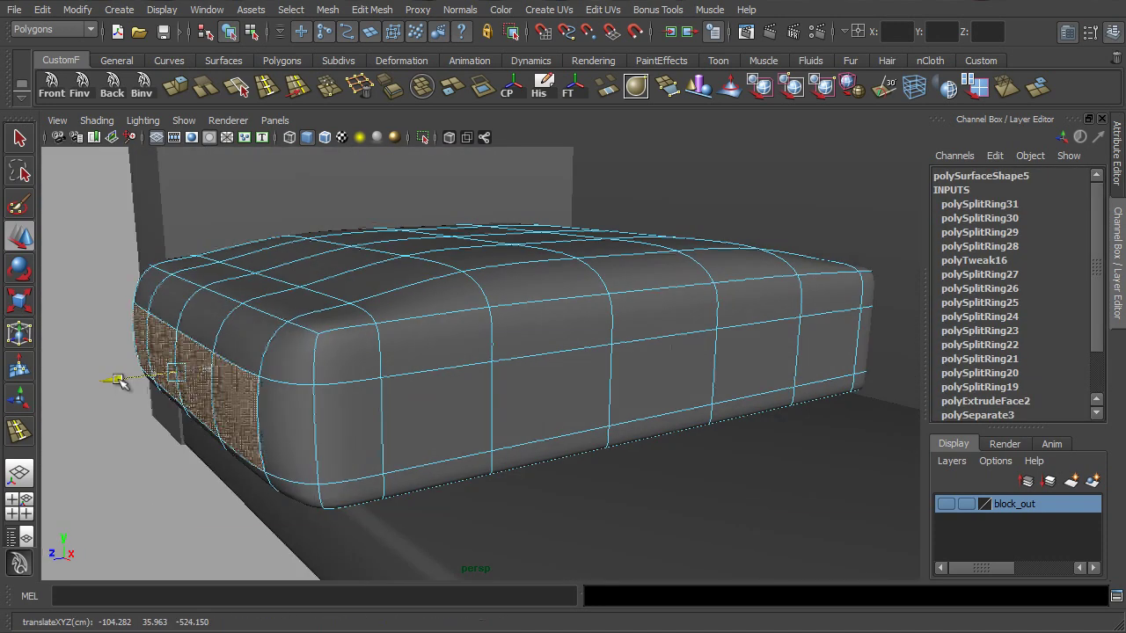
{"action": "left_click", "coordinate": [26, 304]}
{"action": "left_click_drag", "start_coordinate": [185, 431], "coordinate": [179, 440]}
{"action": "key", "text": "1"}
{"action": "left_click_drag", "start_coordinate": [153, 262], "coordinate": [259, 397], "text": "alt"}
{"action": "right_click_drag", "start_coordinate": [259, 397], "coordinate": [271, 419]}
{"action": "mouse_move", "coordinate": [272, 419]}
{"action": "left_mouse_down", "text": "alt"}
{"action": "mouse_move", "coordinate": [189, 385]}
{"action": "mouse_move", "coordinate": [222, 242]}
{"action": "mouse_move", "coordinate": [166, 318]}
{"action": "mouse_move", "coordinate": [284, 367]}
{"action": "mouse_move", "coordinate": [483, 314]}
{"action": "mouse_move", "coordinate": [314, 402]}
{"action": "mouse_move", "coordinate": [508, 433]}
{"action": "mouse_move", "coordinate": [302, 410]}
{"action": "left_mouse_up", "text": "alt"}
{"action": "key", "text": "3"}
- Move the spare slab polySurface4 to the left of the sofa, Translate Z -237.114
{"action": "scroll", "coordinate": [495, 389], "scroll_direction": "down", "scroll_amount": 5}
{"action": "left_click", "coordinate": [397, 374]}
{"action": "scroll", "coordinate": [422, 351], "scroll_direction": "down", "scroll_amount": 2}
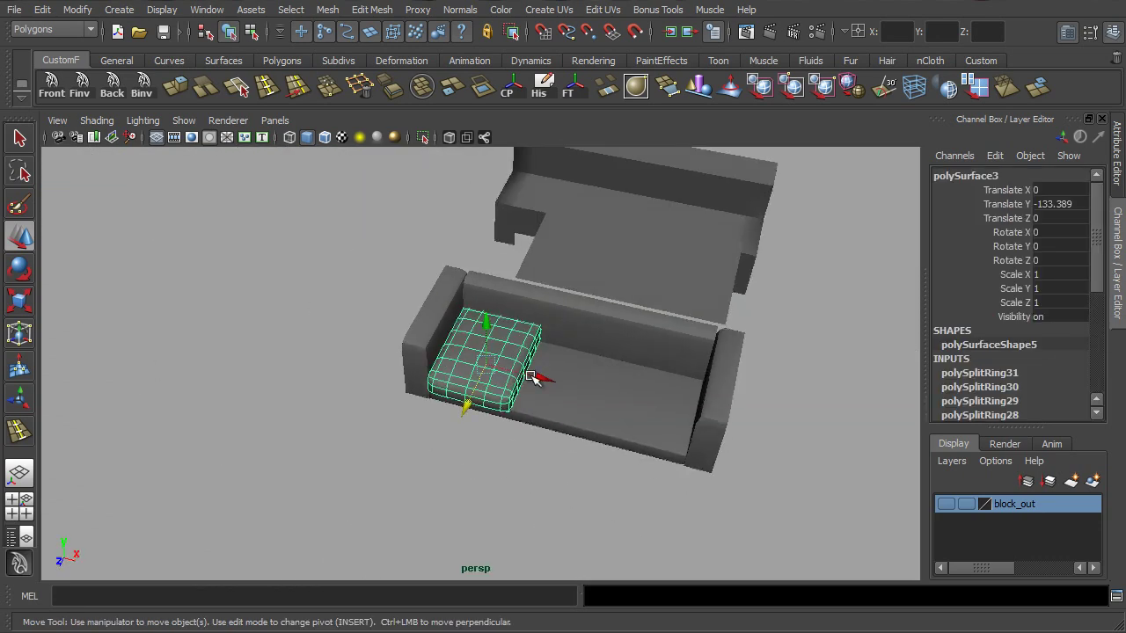
{"action": "left_click_drag", "start_coordinate": [532, 377], "coordinate": [343, 360]}
{"action": "left_click", "coordinate": [562, 282]}
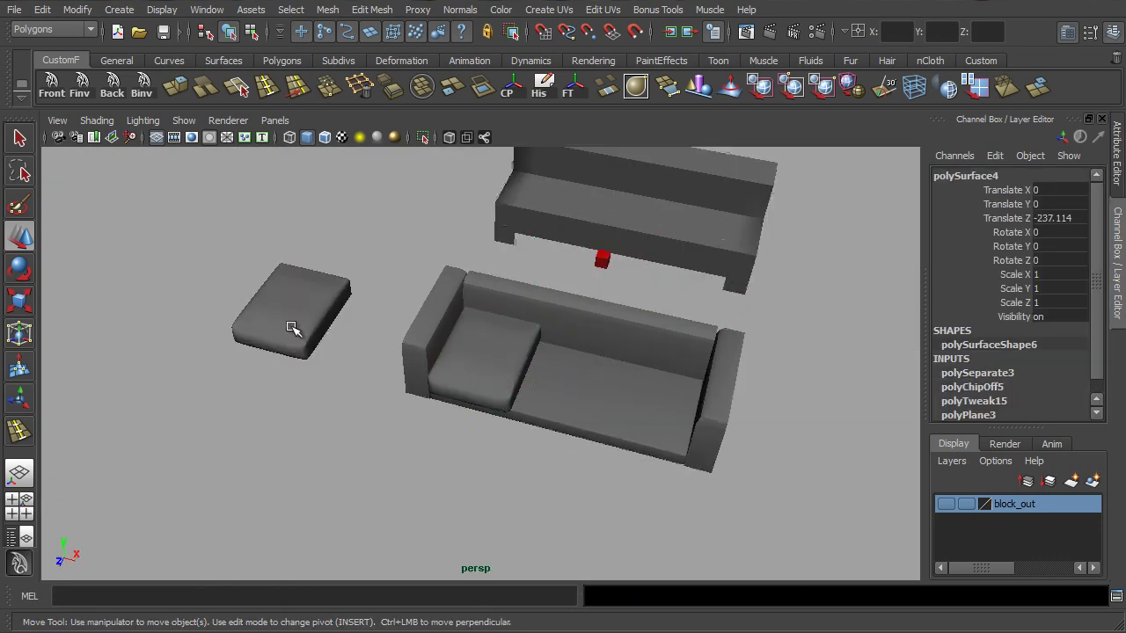
- Apply Mesh > Smooth from its option box to the left seat cushion
{"action": "left_click", "coordinate": [501, 341]}
{"action": "scroll", "coordinate": [501, 341], "scroll_direction": "up", "scroll_amount": 4}
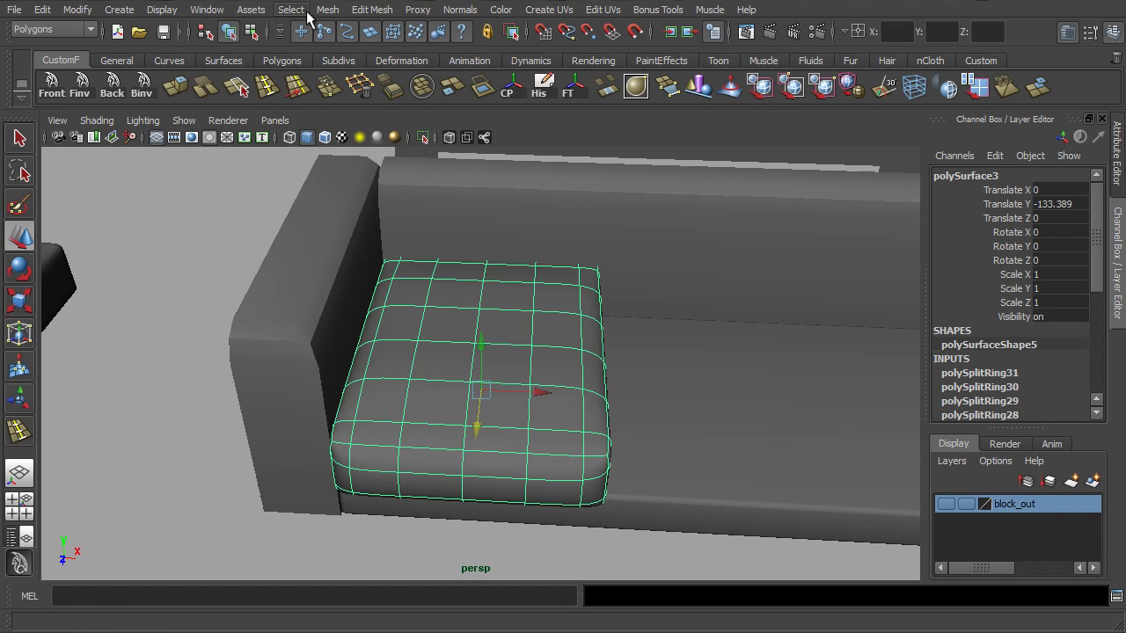
{"action": "left_click", "coordinate": [327, 10]}
{"action": "left_click", "coordinate": [503, 104]}
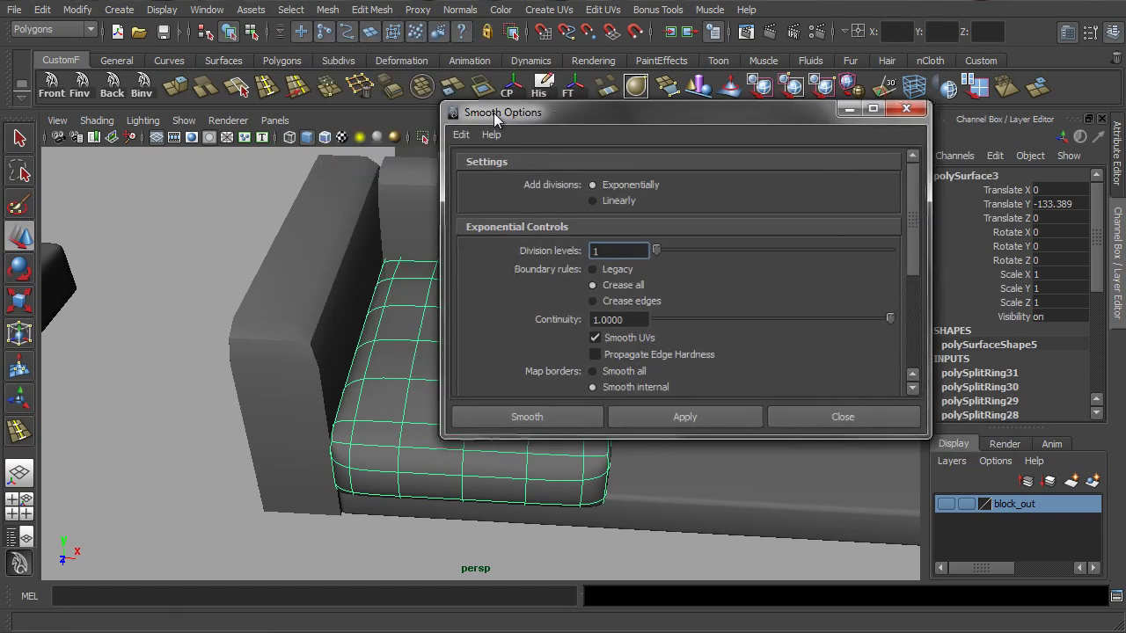
{"action": "left_click", "coordinate": [557, 417]}
{"action": "left_click_drag", "start_coordinate": [557, 417], "coordinate": [477, 401], "text": "alt"}
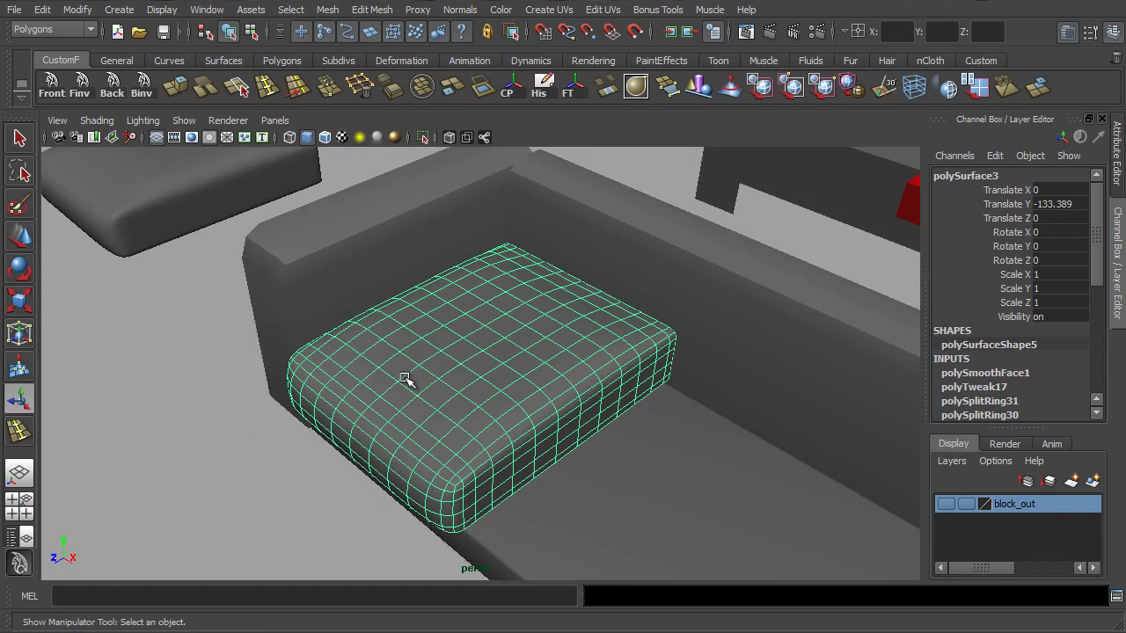
- Push soft dents into the cushion top with the Sculpt Geometry Tool, resizing the brush
{"action": "left_click", "coordinate": [332, 10]}
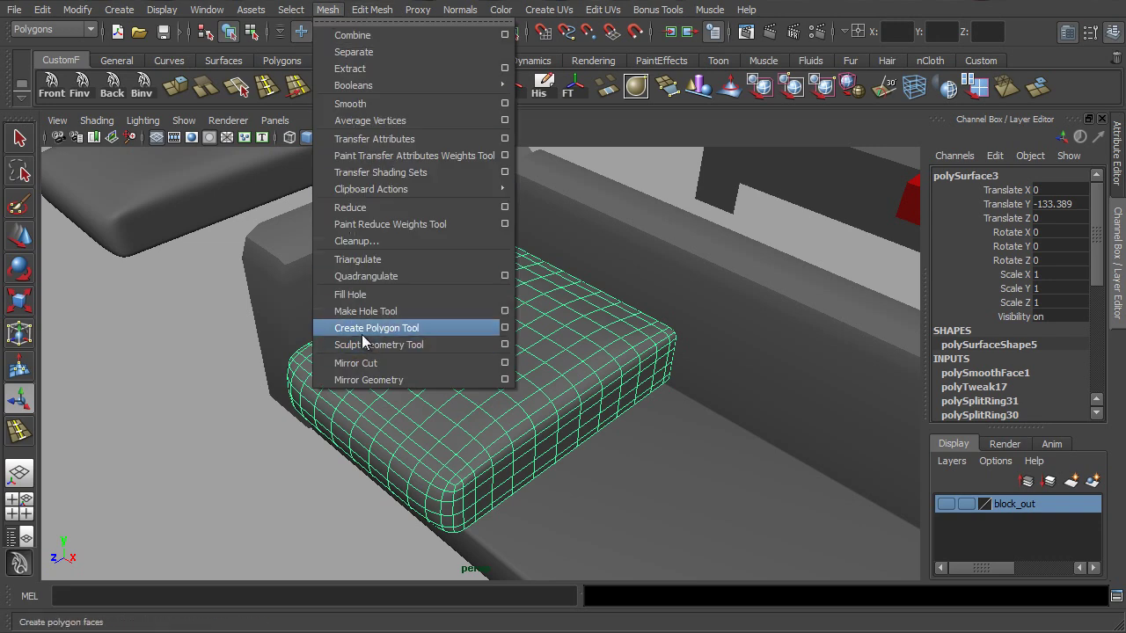
{"action": "left_click", "coordinate": [505, 327]}
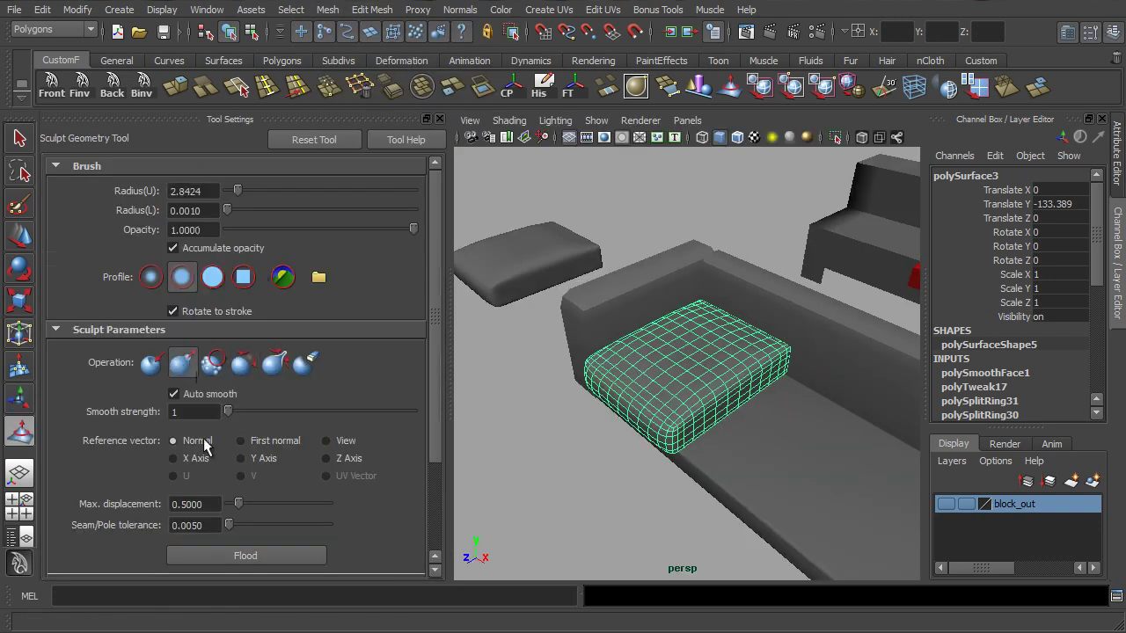
{"action": "key", "text": "f"}
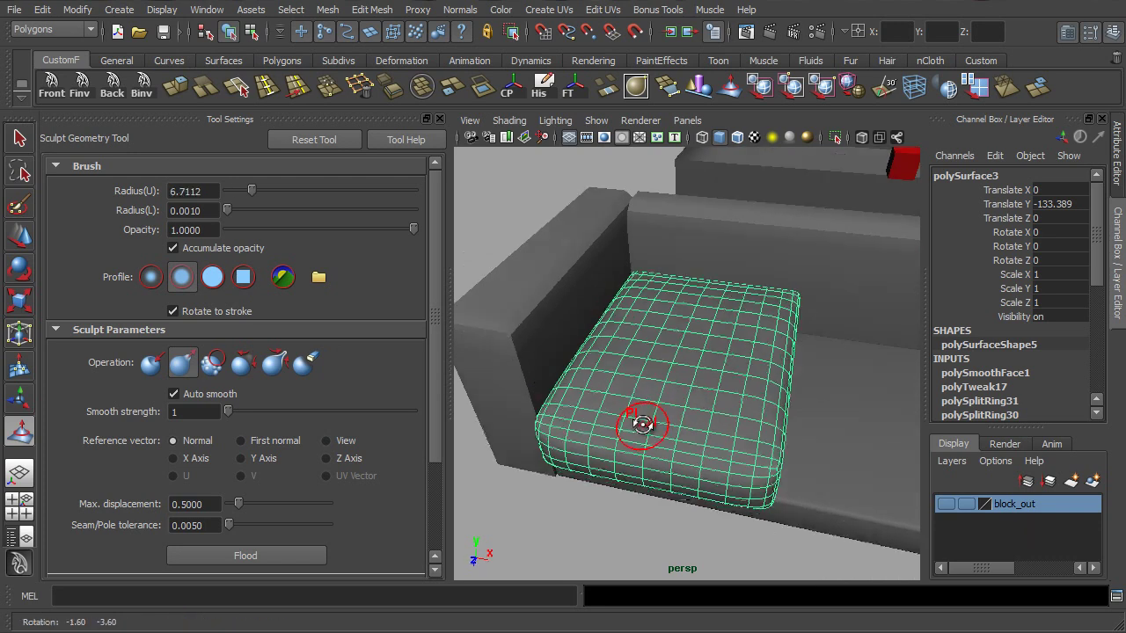
{"action": "left_click_drag", "start_coordinate": [684, 395], "coordinate": [580, 410], "text": "alt"}
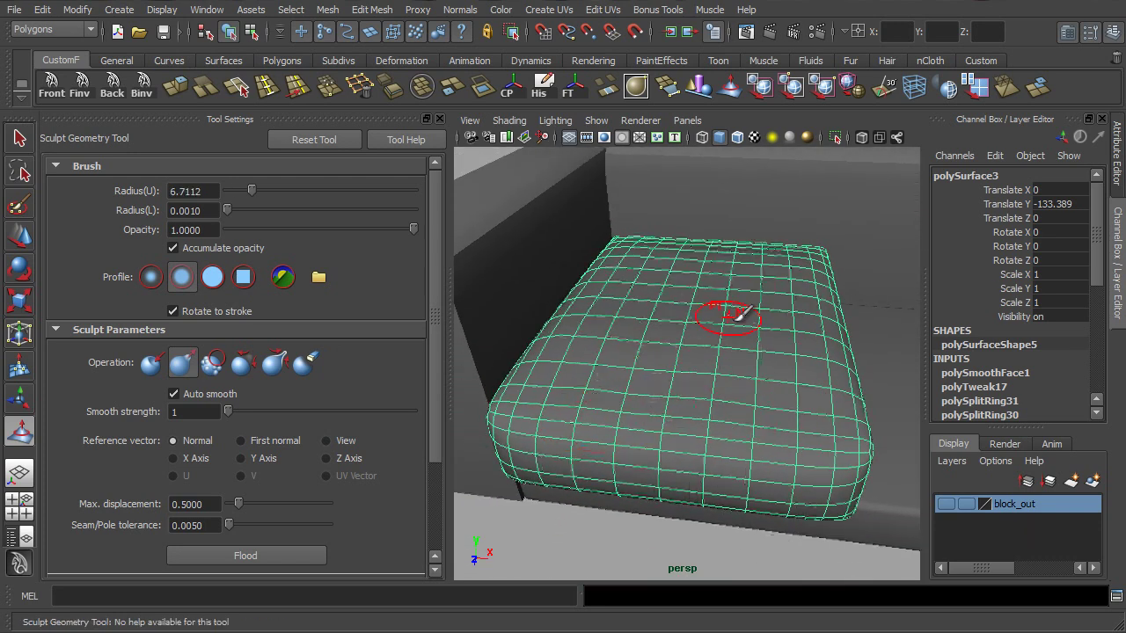
{"action": "left_click_drag", "start_coordinate": [726, 317], "coordinate": [716, 335], "text": "alt"}
{"action": "left_click_drag", "start_coordinate": [714, 378], "coordinate": [667, 285], "text": "alt"}
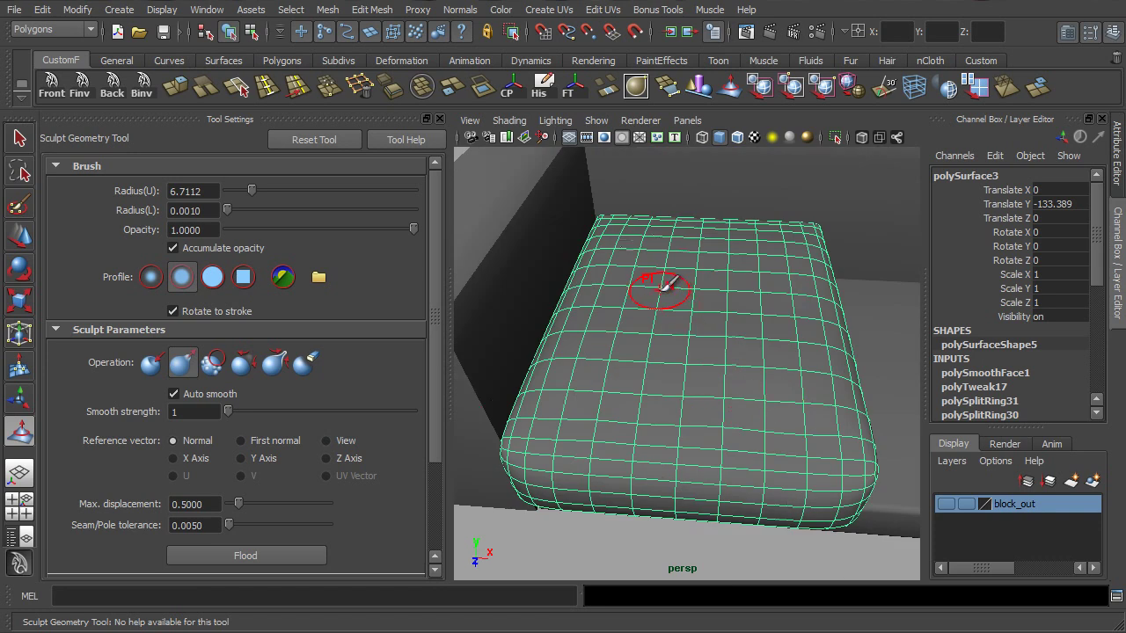
{"action": "mouse_move", "coordinate": [613, 247]}
{"action": "left_mouse_down", "text": "alt"}
{"action": "mouse_move", "coordinate": [636, 317]}
{"action": "mouse_move", "coordinate": [810, 349]}
{"action": "mouse_move", "coordinate": [808, 385]}
{"action": "left_mouse_up", "text": "alt"}
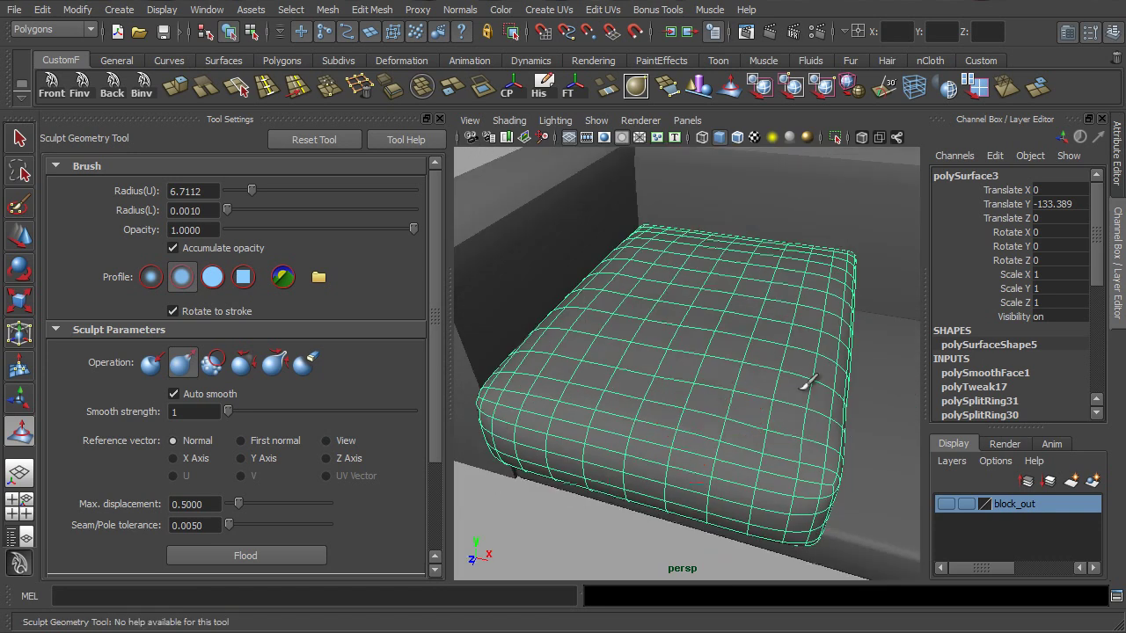
{"action": "left_click_drag", "start_coordinate": [690, 233], "coordinate": [581, 374], "text": "alt"}
{"action": "mouse_move", "coordinate": [701, 413]}
{"action": "left_mouse_down", "text": "alt"}
{"action": "mouse_move", "coordinate": [662, 400]}
{"action": "mouse_move", "coordinate": [648, 414]}
{"action": "mouse_move", "coordinate": [659, 397]}
{"action": "mouse_move", "coordinate": [629, 380]}
{"action": "left_mouse_up", "text": "alt"}
{"action": "left_click_drag", "start_coordinate": [629, 380], "coordinate": [671, 466], "text": "alt"}
{"action": "mouse_move", "coordinate": [628, 341]}
{"action": "left_mouse_down", "text": "alt"}
{"action": "mouse_move", "coordinate": [649, 255]}
{"action": "mouse_move", "coordinate": [634, 385]}
{"action": "mouse_move", "coordinate": [758, 296]}
{"action": "left_mouse_up", "text": "alt"}
{"action": "mouse_move", "coordinate": [649, 361]}
{"action": "left_mouse_down", "text": "alt"}
{"action": "mouse_move", "coordinate": [671, 277]}
{"action": "mouse_move", "coordinate": [731, 326]}
{"action": "left_mouse_up", "text": "alt"}
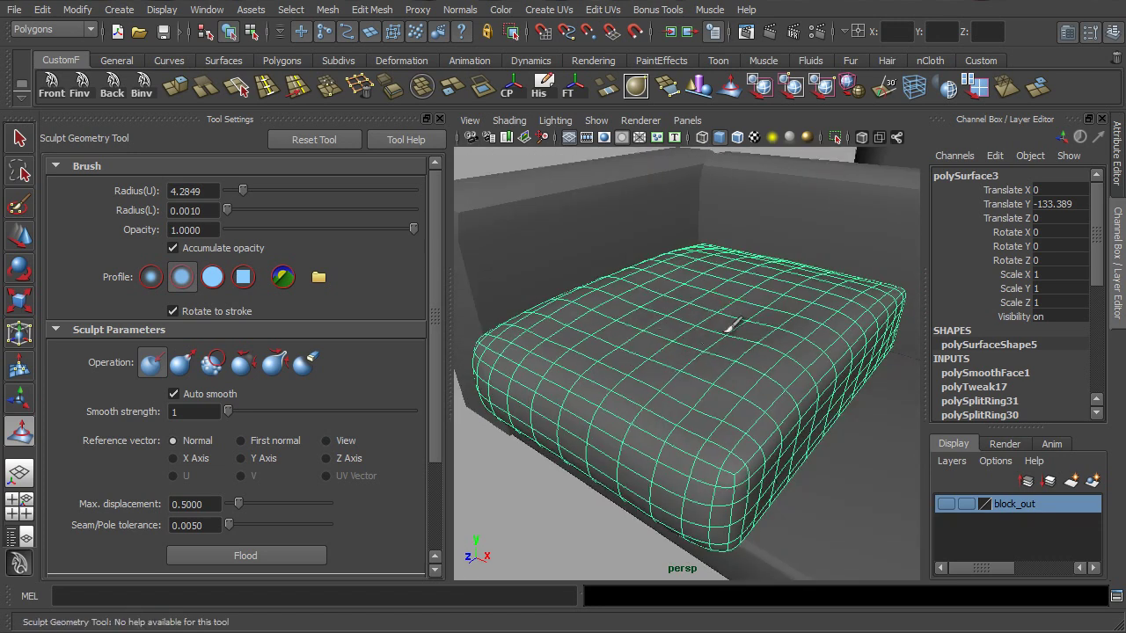
- Reselect the cushion and keep sculpting its surface from several angles
{"action": "left_click", "coordinate": [19, 235]}
{"action": "right_click", "coordinate": [516, 357]}
{"action": "mouse_move", "coordinate": [516, 357]}
{"action": "left_mouse_down", "text": "alt"}
{"action": "mouse_move", "coordinate": [590, 464]}
{"action": "mouse_move", "coordinate": [626, 394]}
{"action": "mouse_move", "coordinate": [733, 398]}
{"action": "left_mouse_up", "text": "alt"}
{"action": "left_click", "coordinate": [733, 398]}
{"action": "left_click", "coordinate": [19, 431]}
{"action": "left_click_drag", "start_coordinate": [563, 378], "coordinate": [605, 412], "text": "alt"}
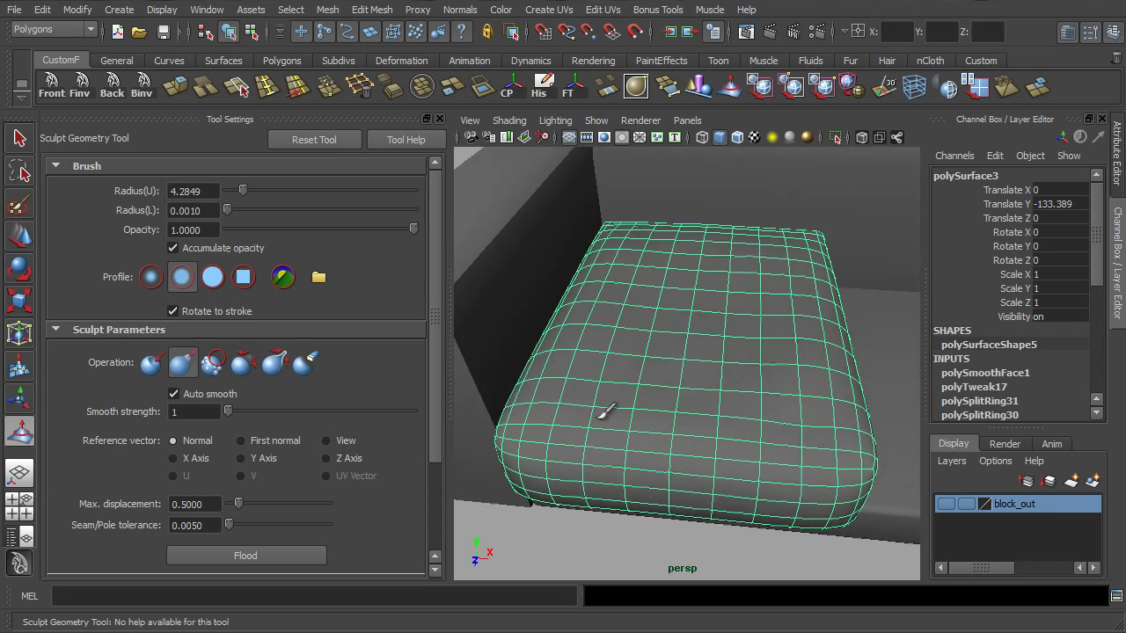
{"action": "left_click_drag", "start_coordinate": [842, 408], "coordinate": [633, 393], "text": "alt"}
{"action": "left_click_drag", "start_coordinate": [829, 287], "coordinate": [670, 268], "text": "alt"}
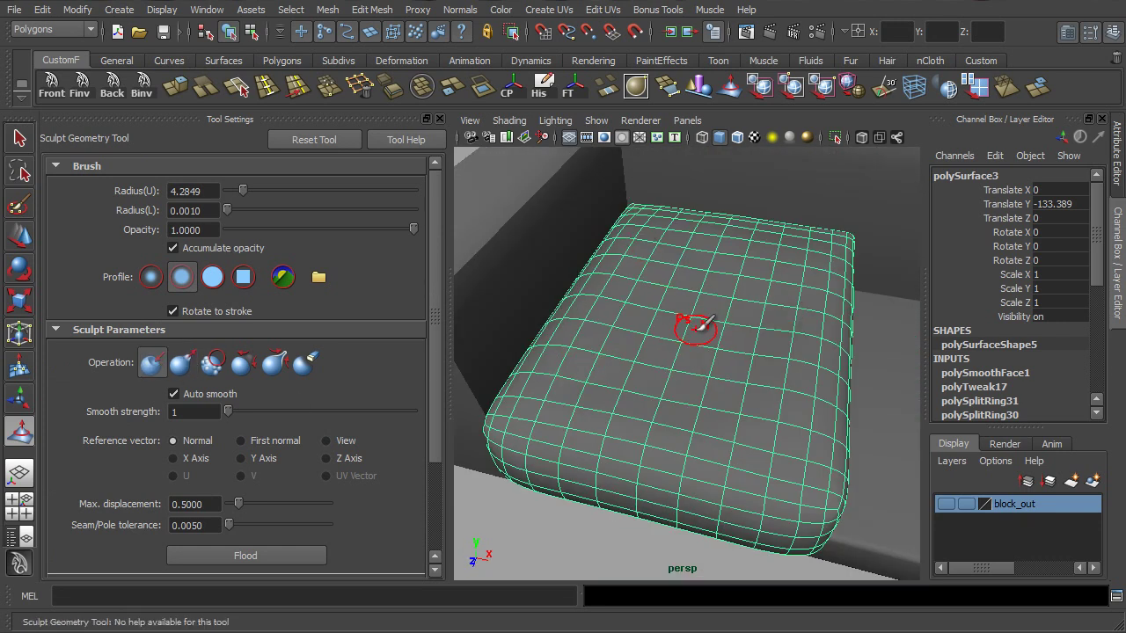
{"action": "left_click_drag", "start_coordinate": [689, 336], "coordinate": [681, 274], "text": "alt"}
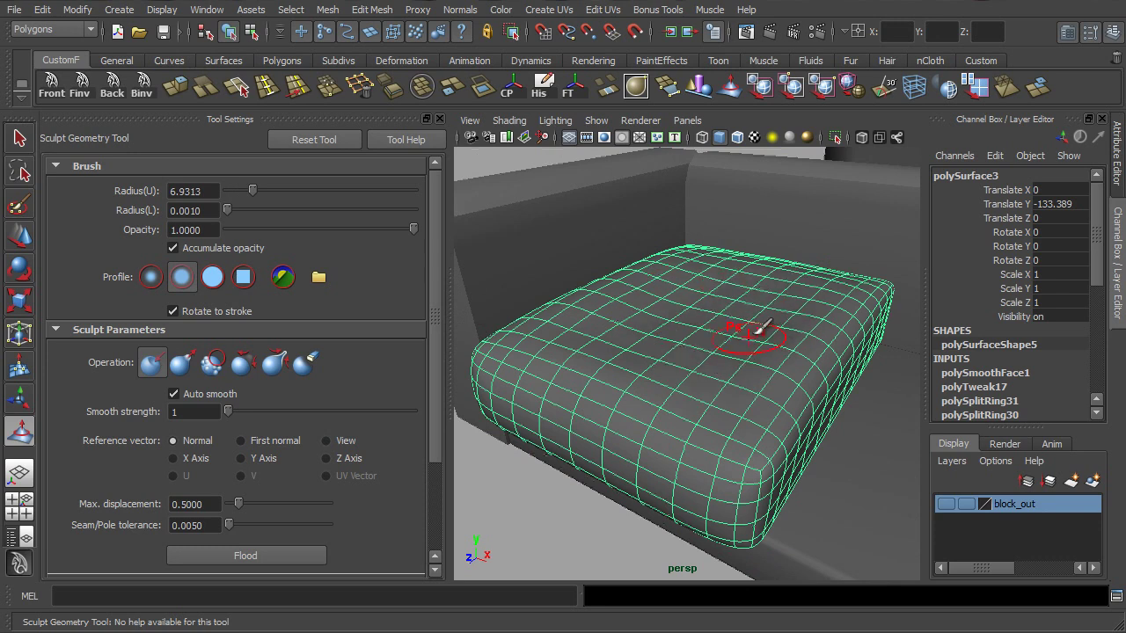
- Switch the sculpt brush to Pull and raise uneven bulges on the cushion
{"action": "left_click", "coordinate": [20, 248]}
{"action": "right_click", "coordinate": [645, 313]}
{"action": "mouse_move", "coordinate": [547, 480]}
{"action": "left_mouse_down", "text": "alt"}
{"action": "mouse_move", "coordinate": [578, 448]}
{"action": "mouse_move", "coordinate": [560, 432]}
{"action": "left_mouse_up", "text": "alt"}
{"action": "left_click", "coordinate": [631, 372]}
{"action": "left_click", "coordinate": [21, 433]}
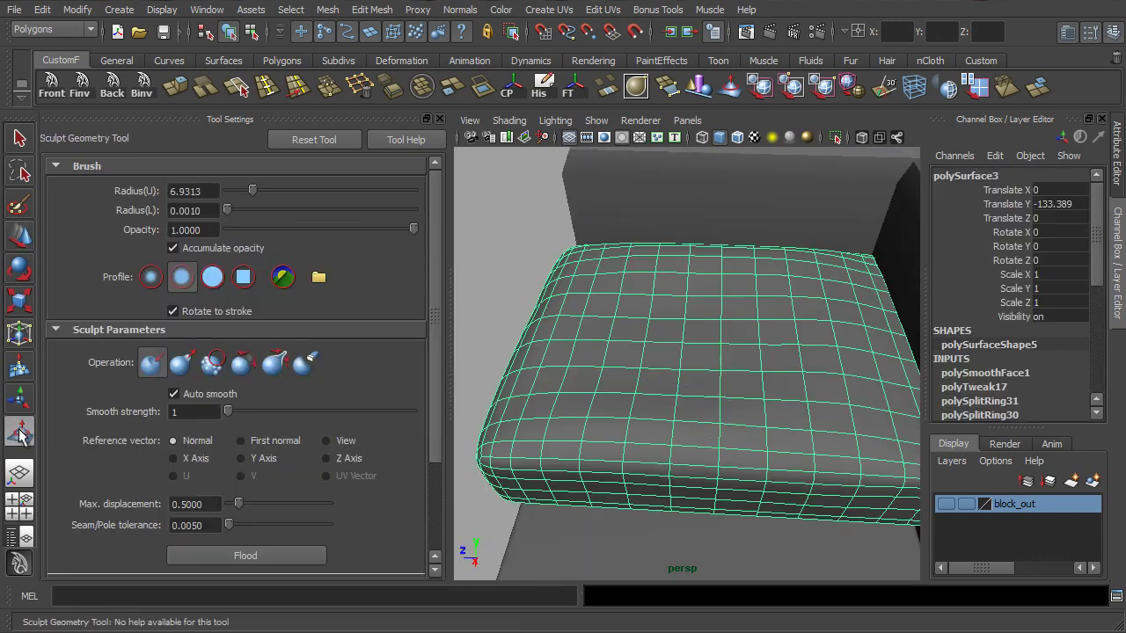
{"action": "mouse_move", "coordinate": [828, 380]}
{"action": "left_mouse_down", "text": "alt"}
{"action": "mouse_move", "coordinate": [661, 337]}
{"action": "mouse_move", "coordinate": [683, 322]}
{"action": "mouse_move", "coordinate": [528, 334]}
{"action": "mouse_move", "coordinate": [588, 355]}
{"action": "mouse_move", "coordinate": [560, 376]}
{"action": "left_mouse_up", "text": "alt"}
{"action": "left_click", "coordinate": [181, 362]}
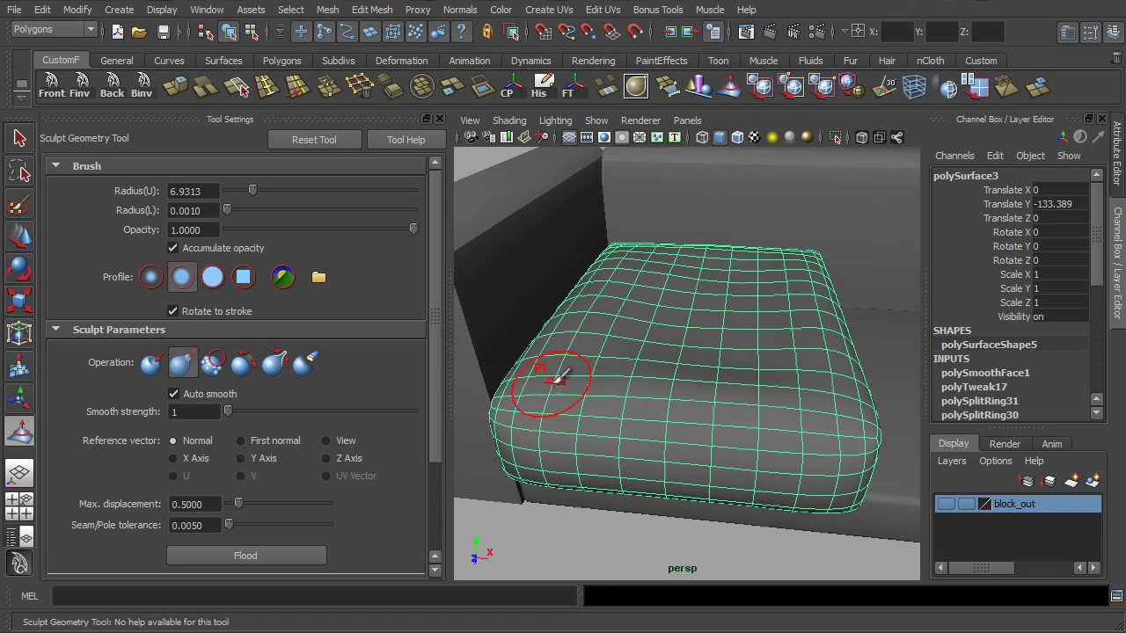
{"action": "key", "text": "w"}
{"action": "right_click", "coordinate": [603, 344]}
{"action": "scroll", "coordinate": [603, 344], "scroll_direction": "down", "scroll_amount": 5}
{"action": "scroll", "coordinate": [636, 448], "scroll_direction": "up", "scroll_amount": 5}
- Reselect the seat cushion and smooth its mesh once more
{"action": "left_click", "coordinate": [620, 364]}
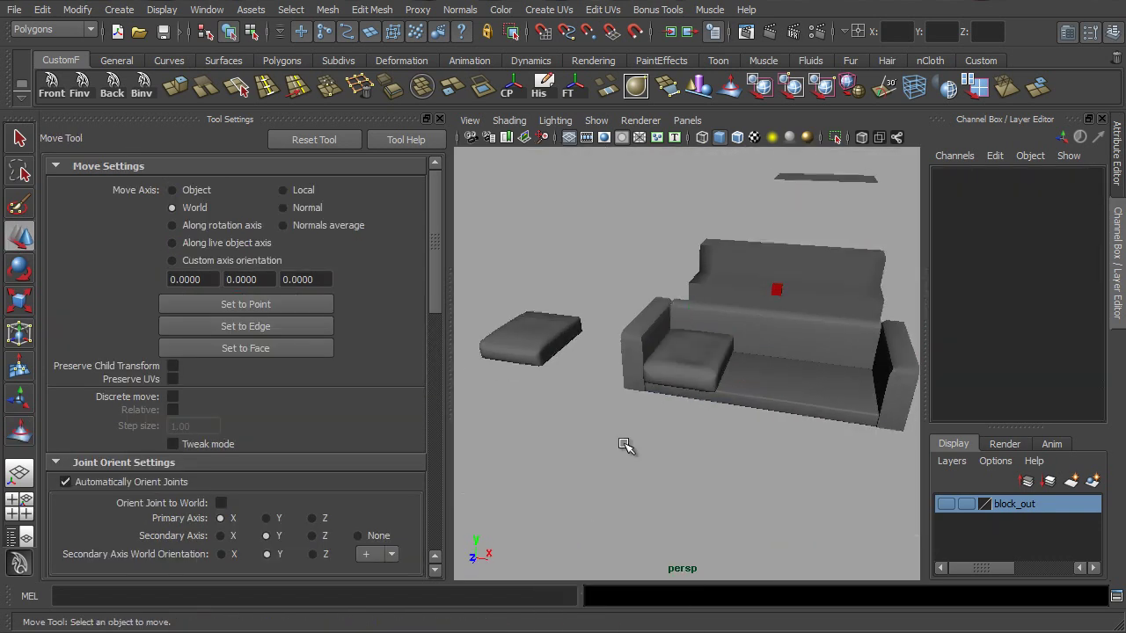
{"action": "left_click", "coordinate": [327, 10]}
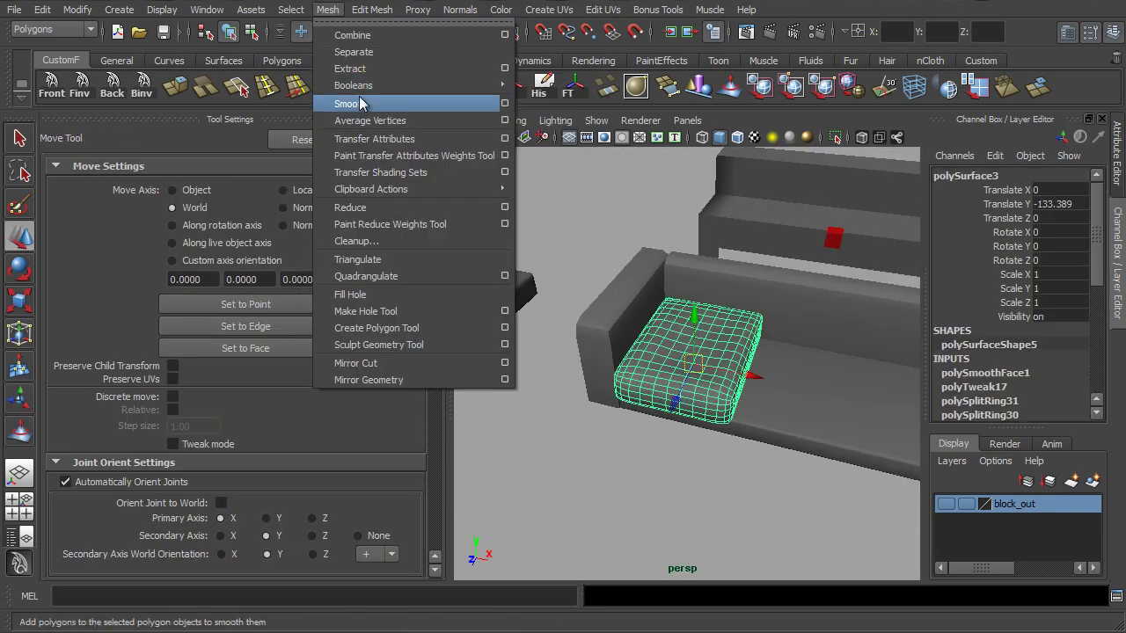
{"action": "left_click", "coordinate": [352, 103]}
- Sculpt the cushion further with the Pull brush, checking it from low, top-down and wide views
{"action": "left_click", "coordinate": [27, 428]}
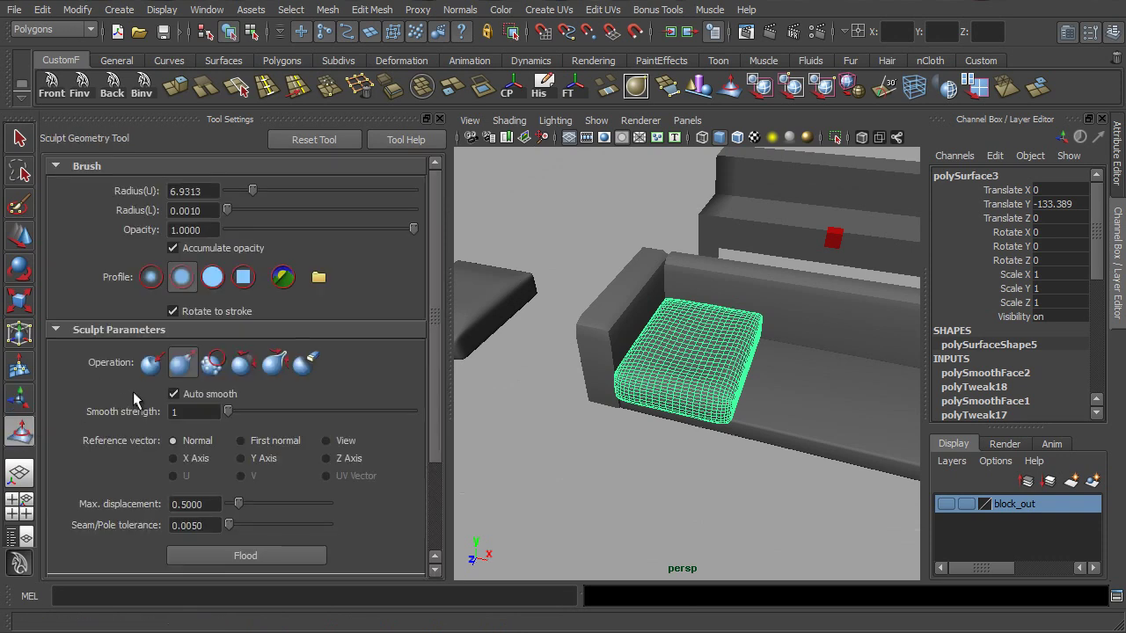
{"action": "scroll", "coordinate": [728, 373], "scroll_direction": "up", "scroll_amount": 3}
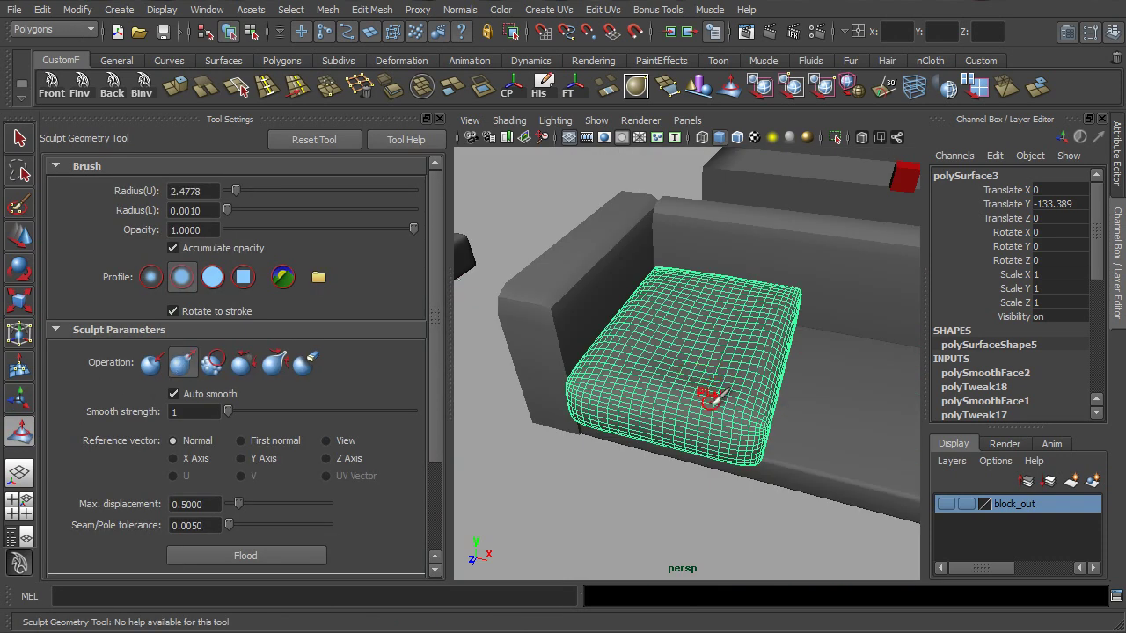
{"action": "scroll", "coordinate": [709, 396], "scroll_direction": "up", "scroll_amount": 3}
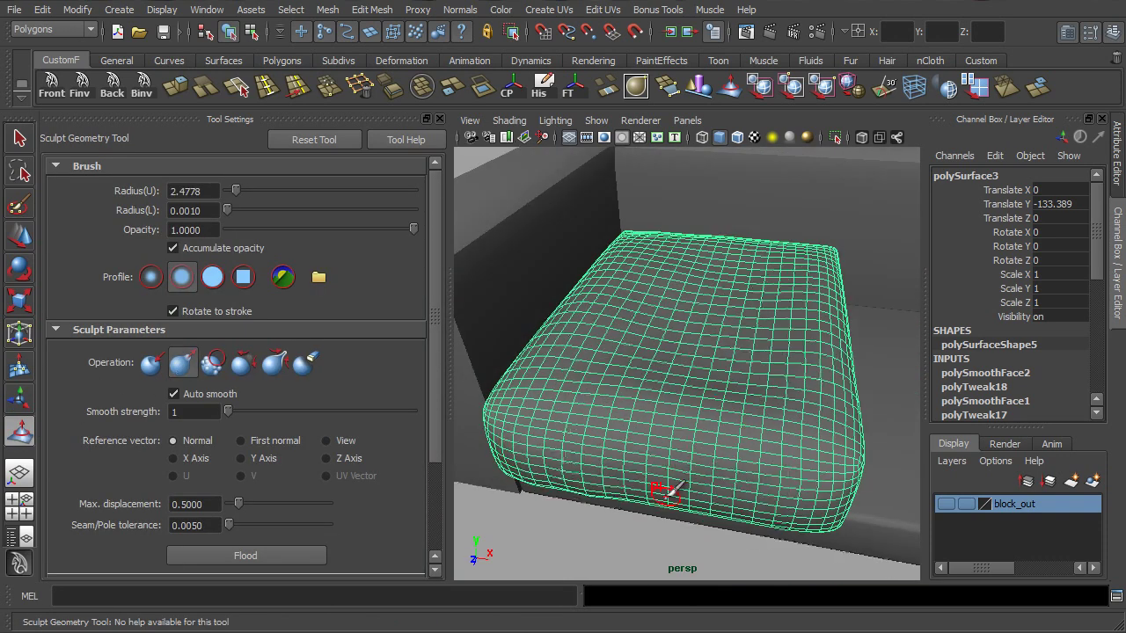
{"action": "left_click_drag", "start_coordinate": [662, 490], "coordinate": [679, 464], "text": "alt"}
{"action": "mouse_move", "coordinate": [820, 485]}
{"action": "left_mouse_down", "text": "alt"}
{"action": "mouse_move", "coordinate": [794, 340]}
{"action": "mouse_move", "coordinate": [728, 462]}
{"action": "mouse_move", "coordinate": [815, 355]}
{"action": "left_mouse_up", "text": "alt"}
{"action": "mouse_move", "coordinate": [744, 442]}
{"action": "left_mouse_down", "text": "alt"}
{"action": "mouse_move", "coordinate": [772, 354]}
{"action": "mouse_move", "coordinate": [709, 299]}
{"action": "mouse_move", "coordinate": [589, 365]}
{"action": "mouse_move", "coordinate": [642, 356]}
{"action": "left_mouse_up", "text": "alt"}
{"action": "mouse_move", "coordinate": [827, 431]}
{"action": "left_mouse_down", "text": "alt"}
{"action": "mouse_move", "coordinate": [623, 434]}
{"action": "mouse_move", "coordinate": [713, 420]}
{"action": "mouse_move", "coordinate": [651, 413]}
{"action": "left_mouse_up", "text": "alt"}
{"action": "right_click_drag", "start_coordinate": [650, 413], "coordinate": [778, 417], "text": "alt"}
{"action": "key", "text": "f"}
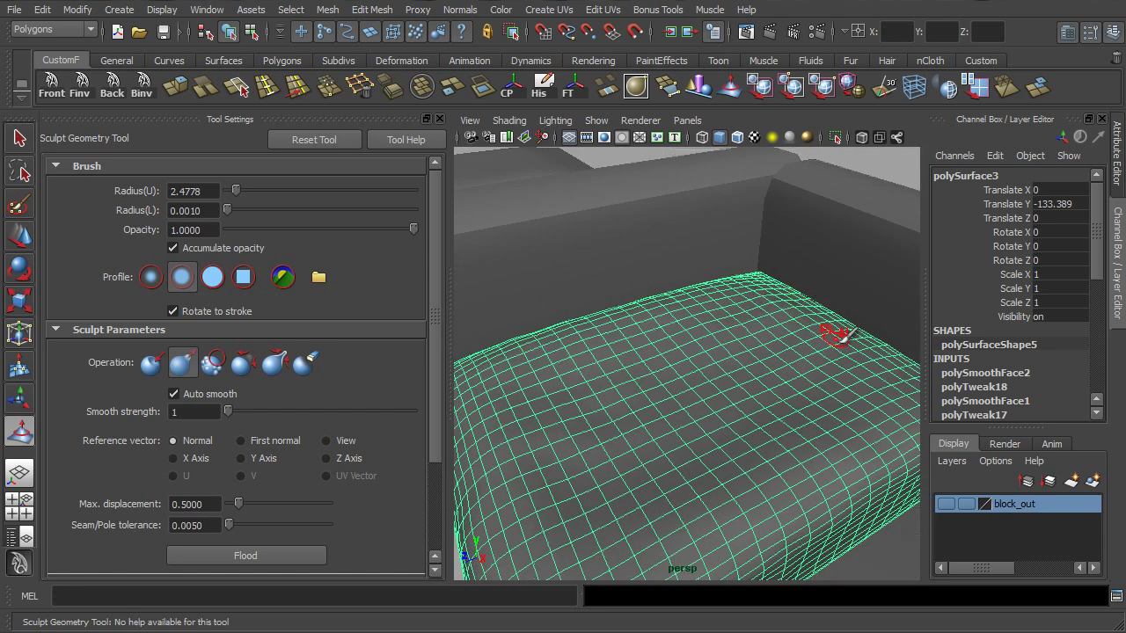
{"action": "scroll", "coordinate": [822, 360], "scroll_direction": "down", "scroll_amount": 2}
{"action": "scroll", "coordinate": [816, 422], "scroll_direction": "down", "scroll_amount": 2}
{"action": "mouse_move", "coordinate": [817, 431]}
{"action": "left_mouse_down", "text": "alt"}
{"action": "mouse_move", "coordinate": [465, 384]}
{"action": "mouse_move", "coordinate": [554, 355]}
{"action": "mouse_move", "coordinate": [615, 427]}
{"action": "mouse_move", "coordinate": [678, 452]}
{"action": "mouse_move", "coordinate": [696, 417]}
{"action": "mouse_move", "coordinate": [734, 419]}
{"action": "left_mouse_up", "text": "alt"}
- Return to the Move tool and reselect the seat cushion
{"action": "key", "text": "w"}
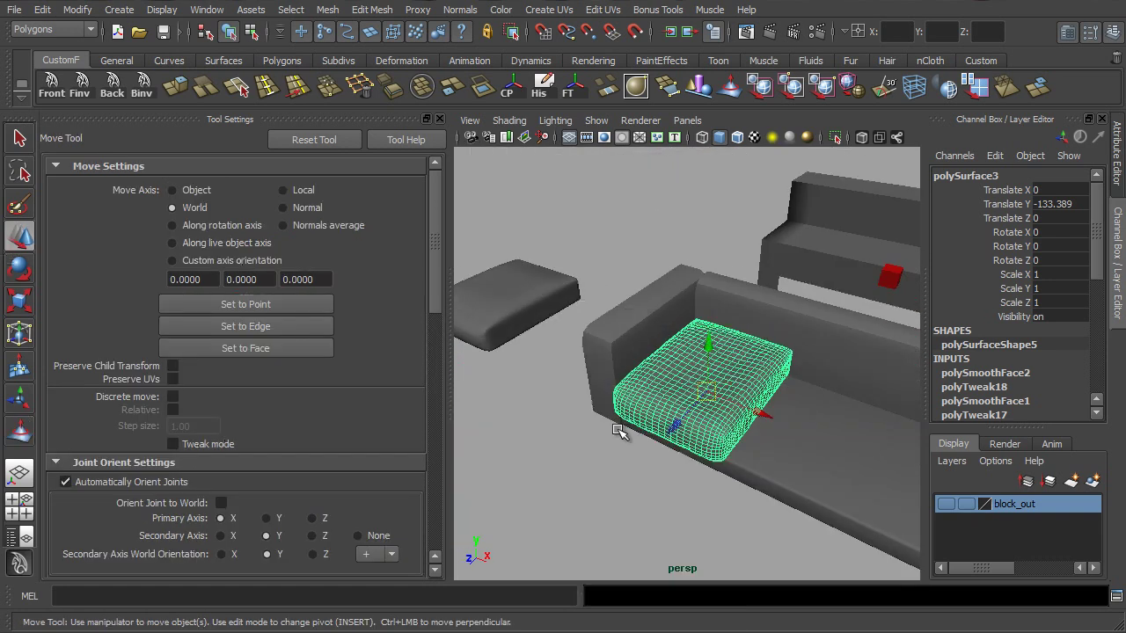
{"action": "left_click", "coordinate": [616, 427]}
{"action": "left_click", "coordinate": [734, 420]}
- Leave sculpting, deselect the cushion and inspect the couch from the front with wireframe on shaded
{"action": "key", "text": "y"}
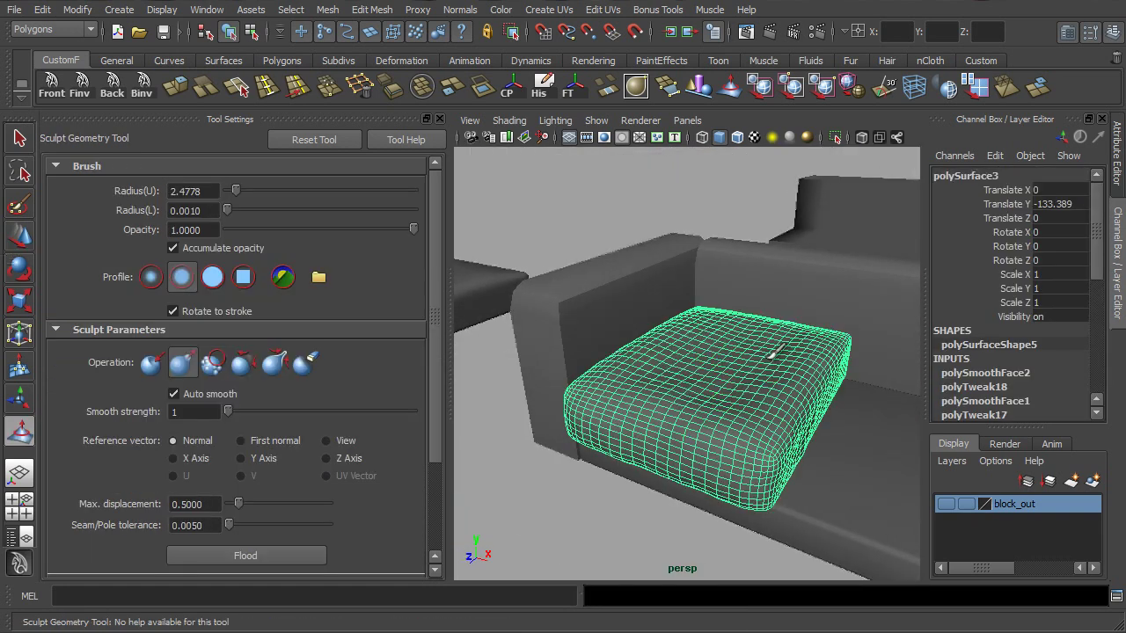
{"action": "key", "text": "w"}
{"action": "left_click", "coordinate": [612, 448]}
{"action": "mouse_move", "coordinate": [611, 449]}
{"action": "left_mouse_down", "text": "alt"}
{"action": "mouse_move", "coordinate": [704, 463]}
{"action": "mouse_move", "coordinate": [654, 408]}
{"action": "mouse_move", "coordinate": [648, 417]}
{"action": "mouse_move", "coordinate": [800, 397]}
{"action": "mouse_move", "coordinate": [593, 401]}
{"action": "mouse_move", "coordinate": [633, 417]}
{"action": "left_mouse_up", "text": "alt"}
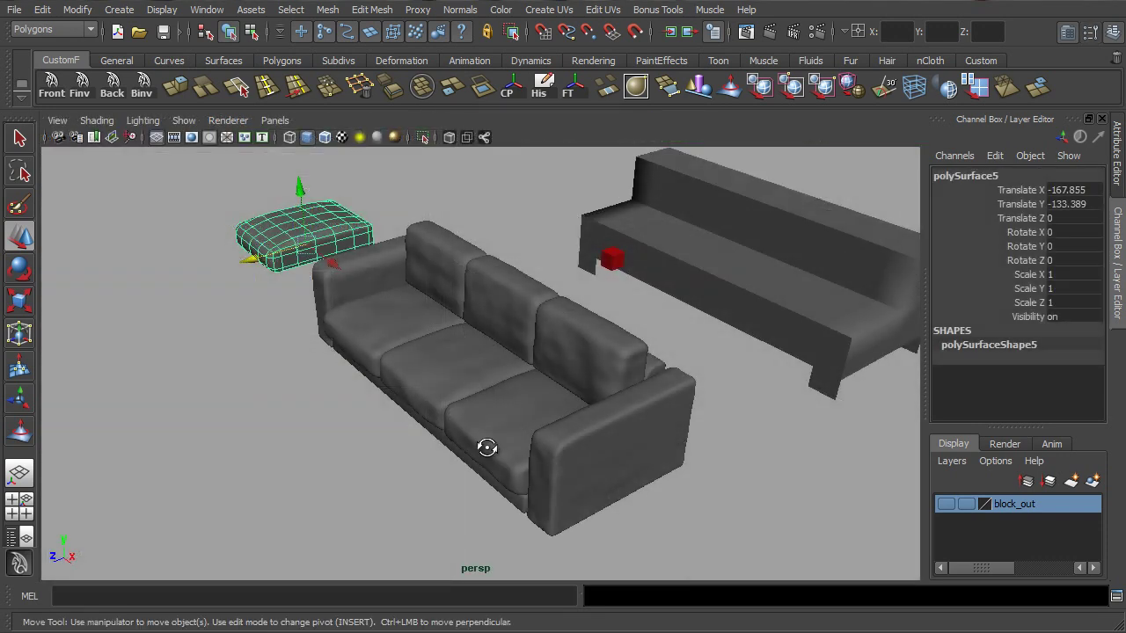
{"action": "mouse_move", "coordinate": [486, 447]}
{"action": "left_mouse_down", "text": "alt"}
{"action": "mouse_move", "coordinate": [510, 396]}
{"action": "mouse_move", "coordinate": [492, 339]}
{"action": "mouse_move", "coordinate": [439, 360]}
{"action": "mouse_move", "coordinate": [435, 180]}
{"action": "left_mouse_up", "text": "alt"}
{"action": "left_click", "coordinate": [325, 137]}
{"action": "mouse_move", "coordinate": [324, 141]}
{"action": "left_mouse_down", "text": "alt"}
{"action": "mouse_move", "coordinate": [264, 157]}
{"action": "mouse_move", "coordinate": [389, 281]}
{"action": "left_mouse_up", "text": "alt"}
{"action": "left_click", "coordinate": [324, 137]}
- Draw a polygon cylinder under the right armrest in the maximised top view
{"action": "key", "text": "space"}
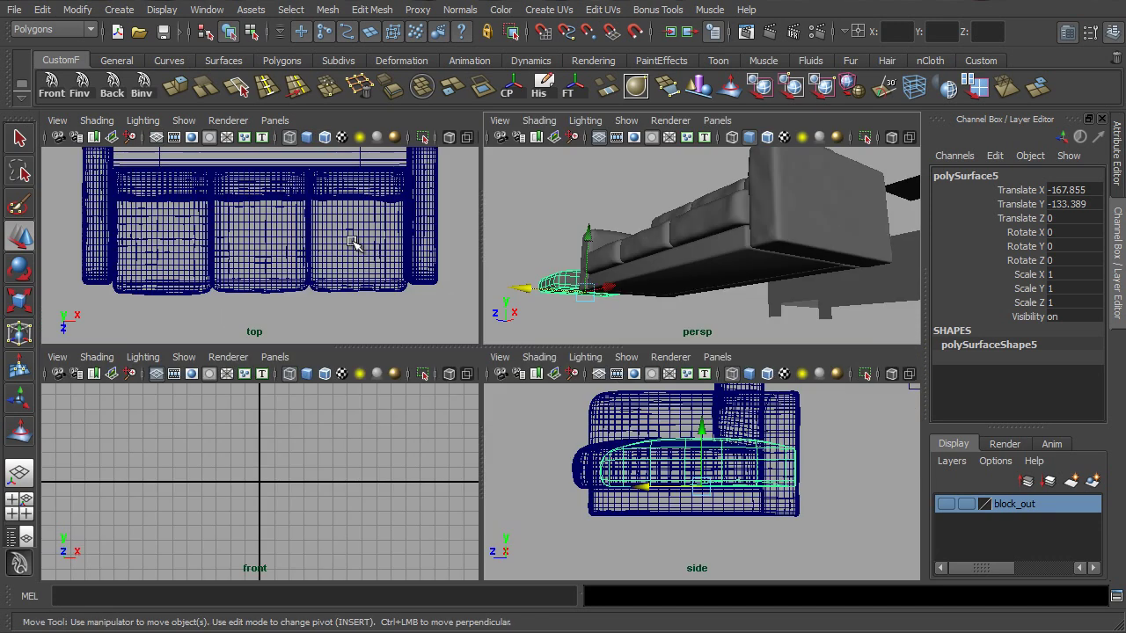
{"action": "key", "text": "space"}
{"action": "left_click", "coordinate": [281, 60]}
{"action": "left_click", "coordinate": [269, 86]}
{"action": "scroll", "coordinate": [510, 409], "scroll_direction": "up", "scroll_amount": 5}
{"action": "left_click_drag", "start_coordinate": [488, 396], "coordinate": [516, 417]}
- Set the cylinder's radius to 3 and raise it up under the sofa in the side view
{"action": "double_click", "coordinate": [1012, 378]}
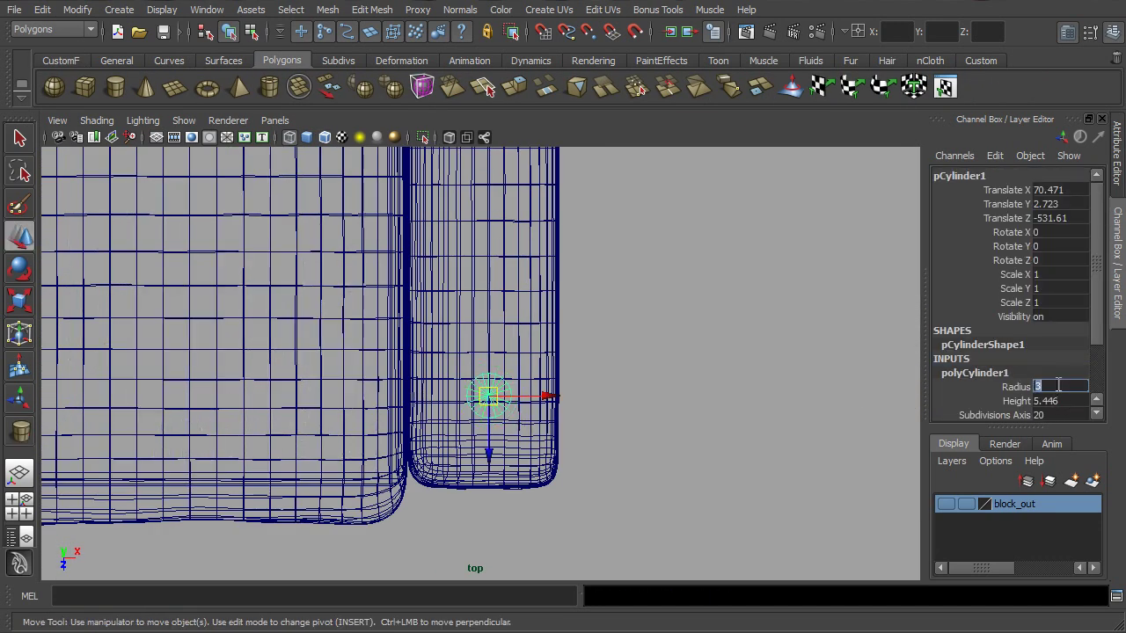
{"action": "key", "text": "Return"}
{"action": "key", "text": "space"}
{"action": "key", "text": "space"}
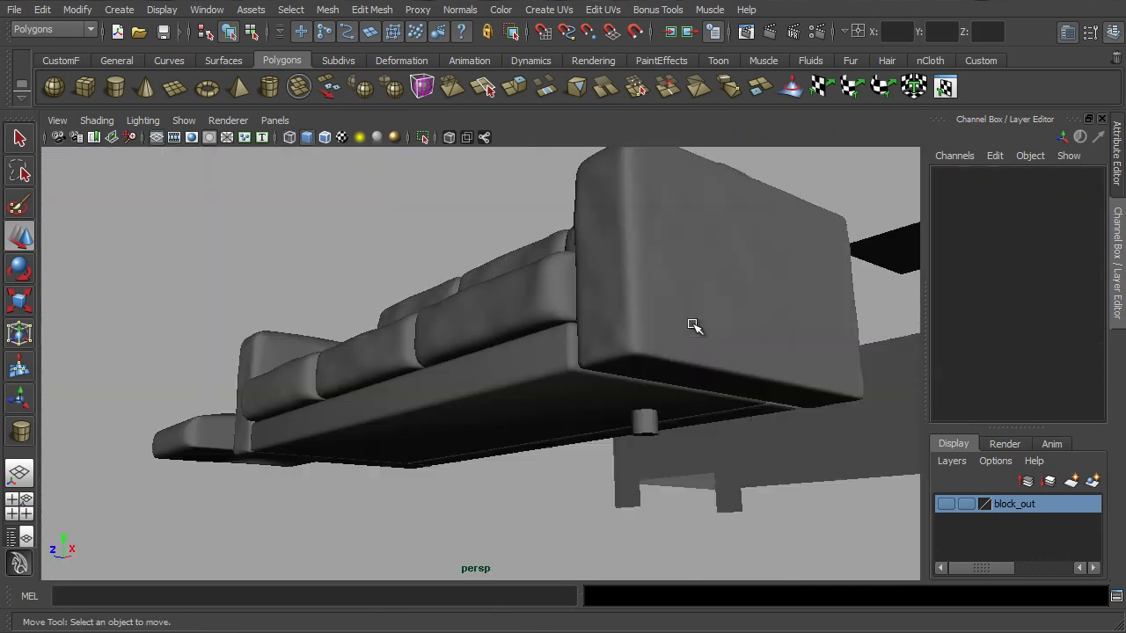
{"action": "key", "text": "space"}
{"action": "key", "text": "space"}
{"action": "key", "text": "f"}
{"action": "mouse_move", "coordinate": [498, 369]}
{"action": "right_mouse_down", "text": "alt"}
{"action": "mouse_move", "coordinate": [154, 140]}
{"action": "mouse_move", "coordinate": [447, 372]}
{"action": "right_mouse_up", "text": "alt"}
{"action": "left_click_drag", "start_coordinate": [466, 329], "coordinate": [466, 277]}
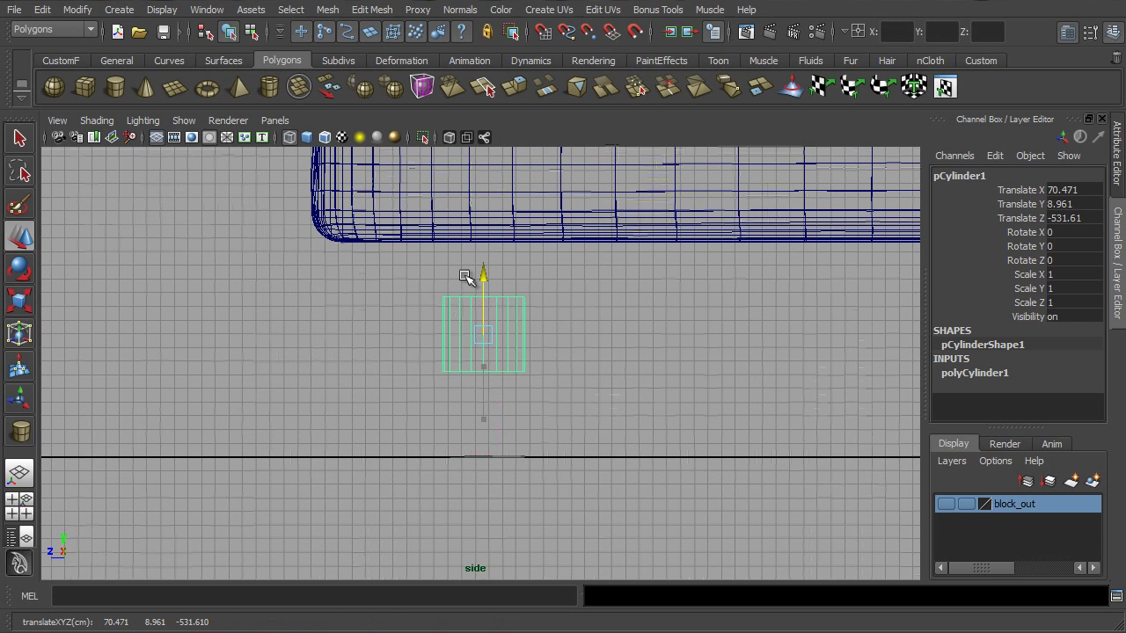
- Give the cylinder 8 axis subdivisions and scale it taller to reach the sofa
{"action": "left_click", "coordinate": [985, 375]}
{"action": "scroll", "coordinate": [1040, 401], "scroll_direction": "down", "scroll_amount": 1}
{"action": "type", "text": "8"}
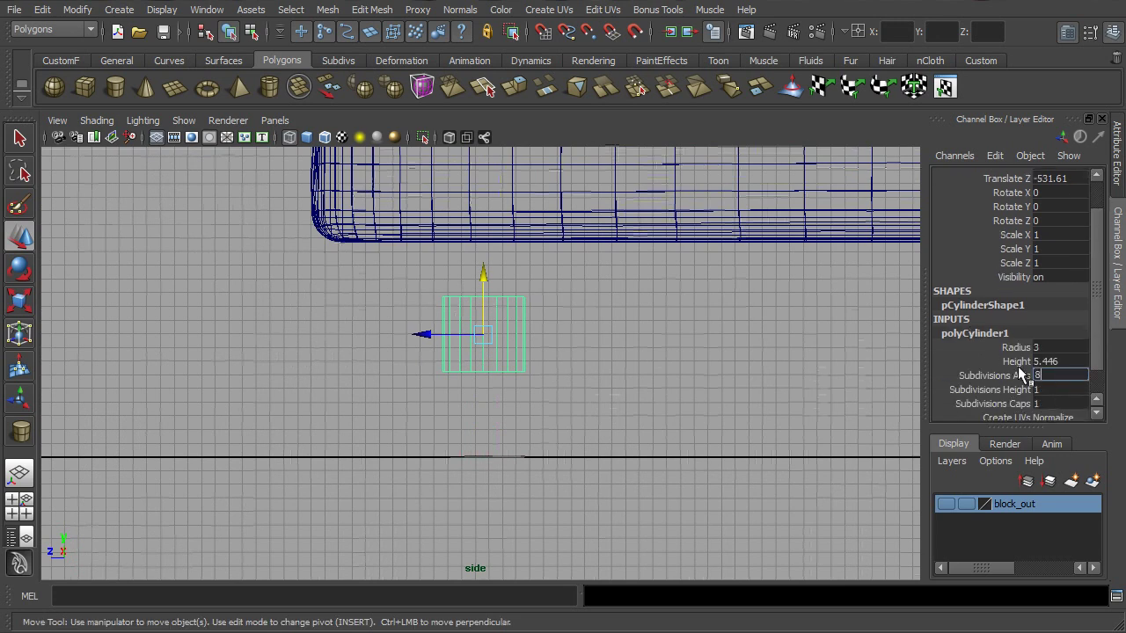
{"action": "key", "text": "Return"}
{"action": "key", "text": "r"}
{"action": "left_click_drag", "start_coordinate": [488, 276], "coordinate": [490, 188]}
{"action": "left_click", "coordinate": [481, 240]}
{"action": "left_click", "coordinate": [481, 241]}
{"action": "key", "text": "w"}
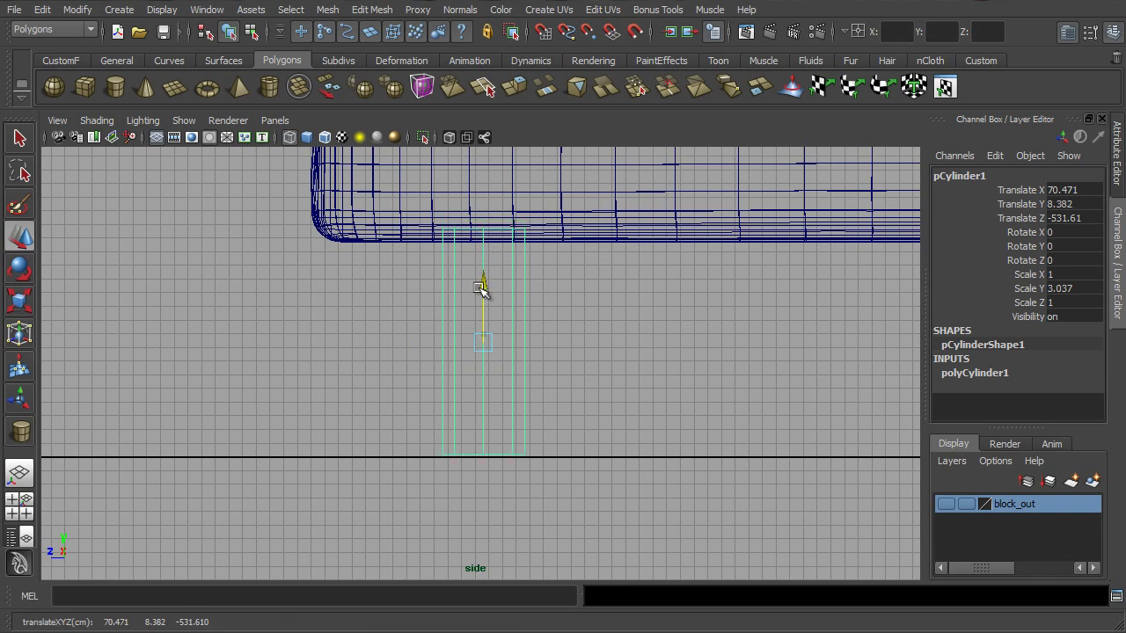
- Scale the leg's bottom vertex ring inward to taper it, isolating the leg in view
{"action": "left_click", "coordinate": [660, 520]}
{"action": "left_click_drag", "start_coordinate": [352, 414], "coordinate": [470, 477]}
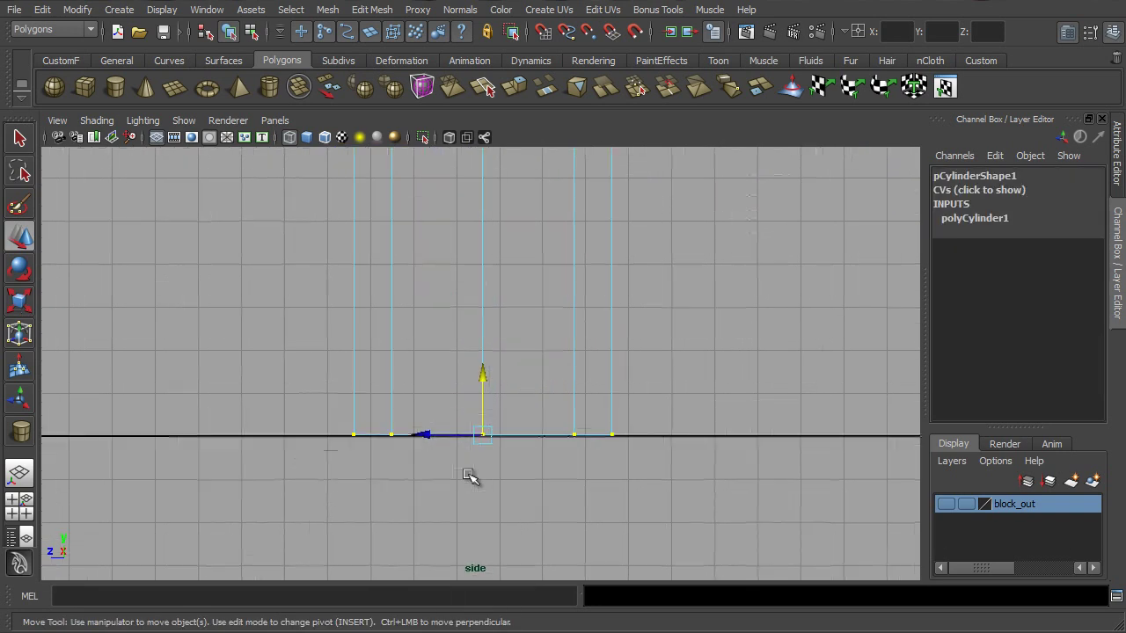
{"action": "key", "text": "r"}
{"action": "scroll", "coordinate": [482, 380], "scroll_direction": "down", "scroll_amount": 2}
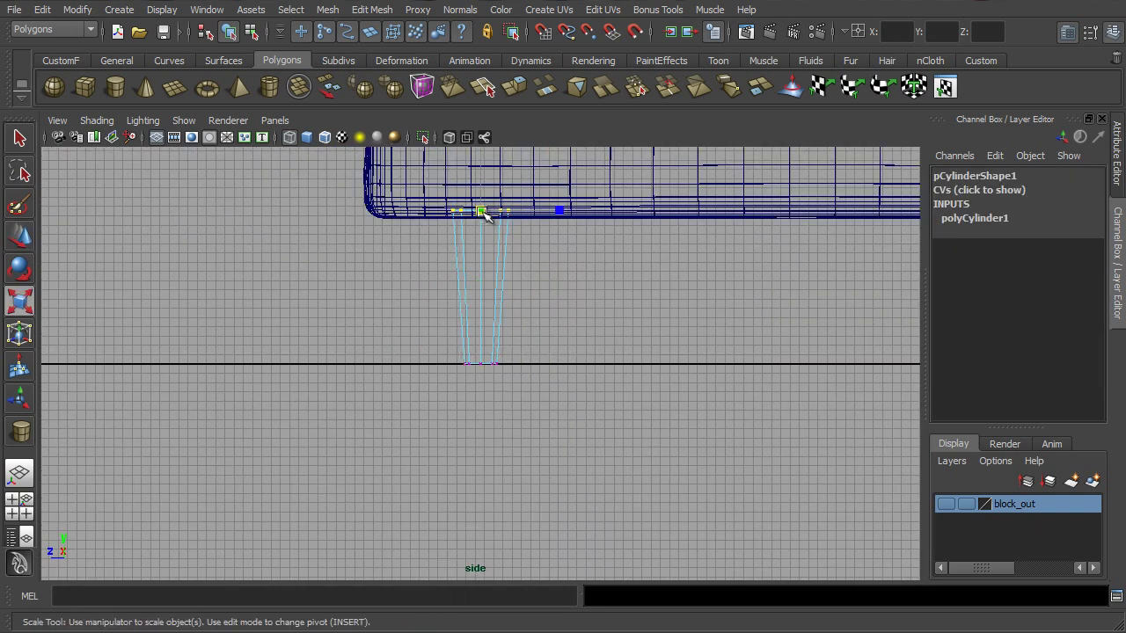
{"action": "key", "text": "space"}
{"action": "key", "text": "space"}
{"action": "key", "text": "w"}
{"action": "key", "text": "f"}
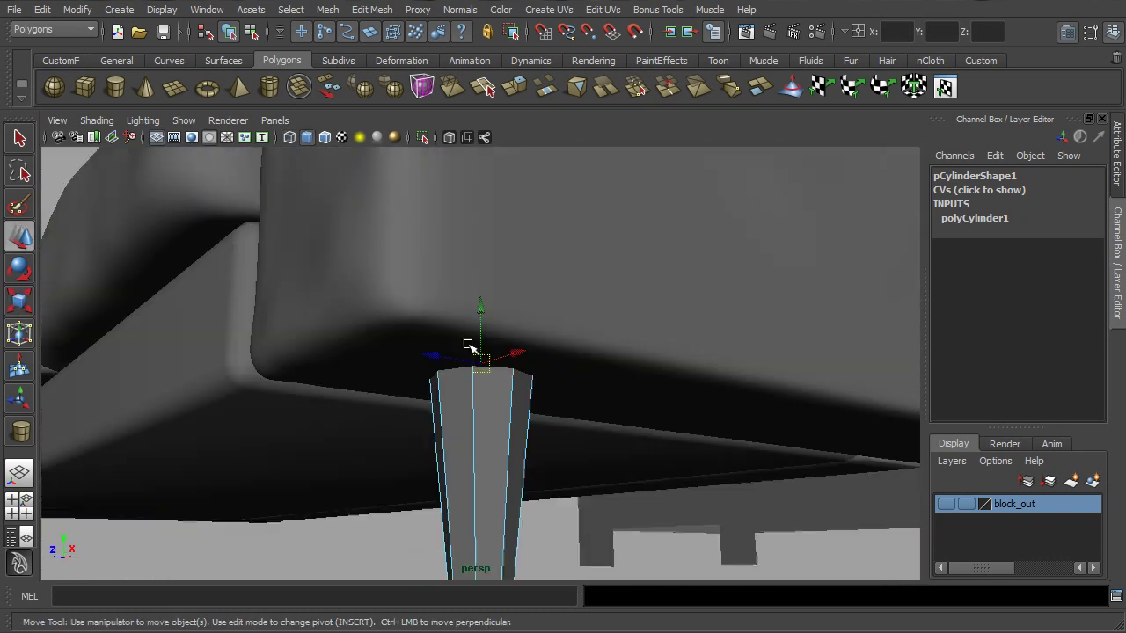
{"action": "key", "text": "F8"}
{"action": "key", "text": "ctrl+1"}
{"action": "right_click_drag", "start_coordinate": [495, 251], "coordinate": [422, 226]}
{"action": "mouse_move", "coordinate": [422, 226]}
{"action": "left_mouse_down"}
{"action": "mouse_move", "coordinate": [45, 372]}
{"action": "mouse_move", "coordinate": [411, 329]}
{"action": "mouse_move", "coordinate": [512, 243]}
{"action": "left_mouse_up"}
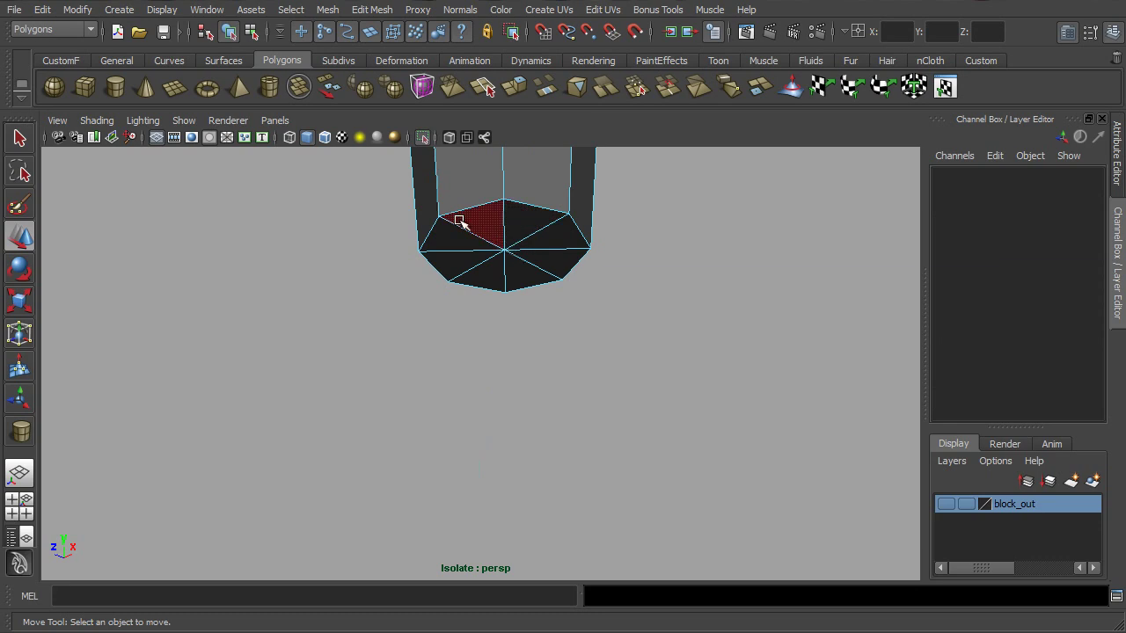
- Insert an edge loop near the leg's foot, then show all objects again
{"action": "left_click", "coordinate": [71, 58]}
{"action": "left_click", "coordinate": [269, 89]}
{"action": "mouse_move", "coordinate": [422, 264]}
{"action": "left_mouse_down", "text": "alt"}
{"action": "mouse_move", "coordinate": [513, 276]}
{"action": "mouse_move", "coordinate": [521, 308]}
{"action": "left_mouse_up", "text": "alt"}
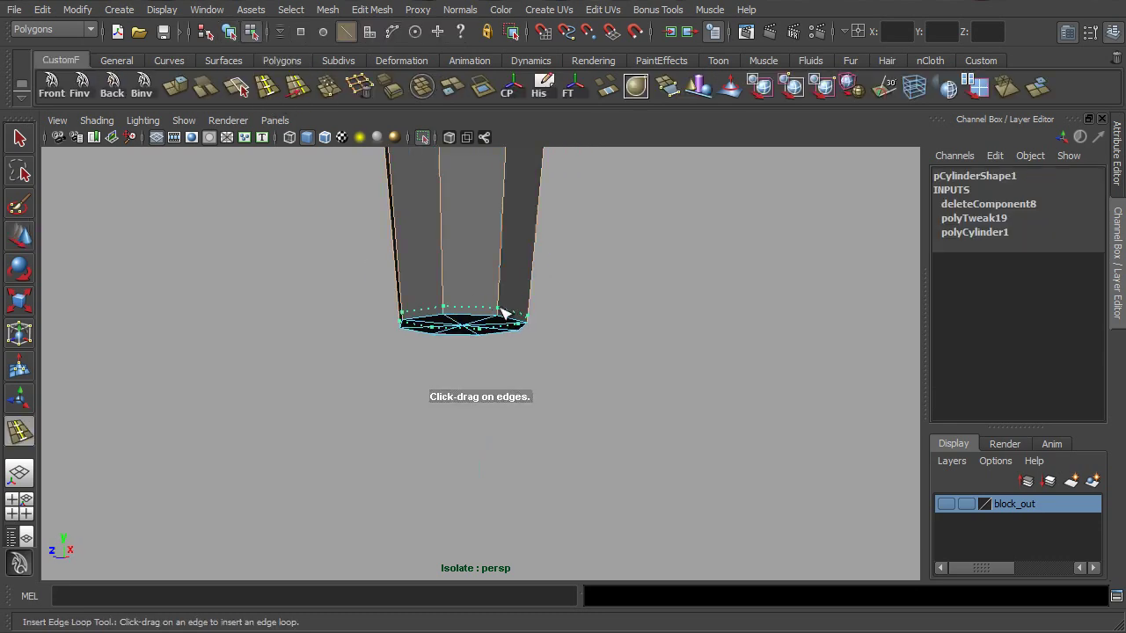
{"action": "left_click", "coordinate": [20, 238]}
{"action": "left_click_drag", "start_coordinate": [493, 264], "coordinate": [598, 321], "text": "alt"}
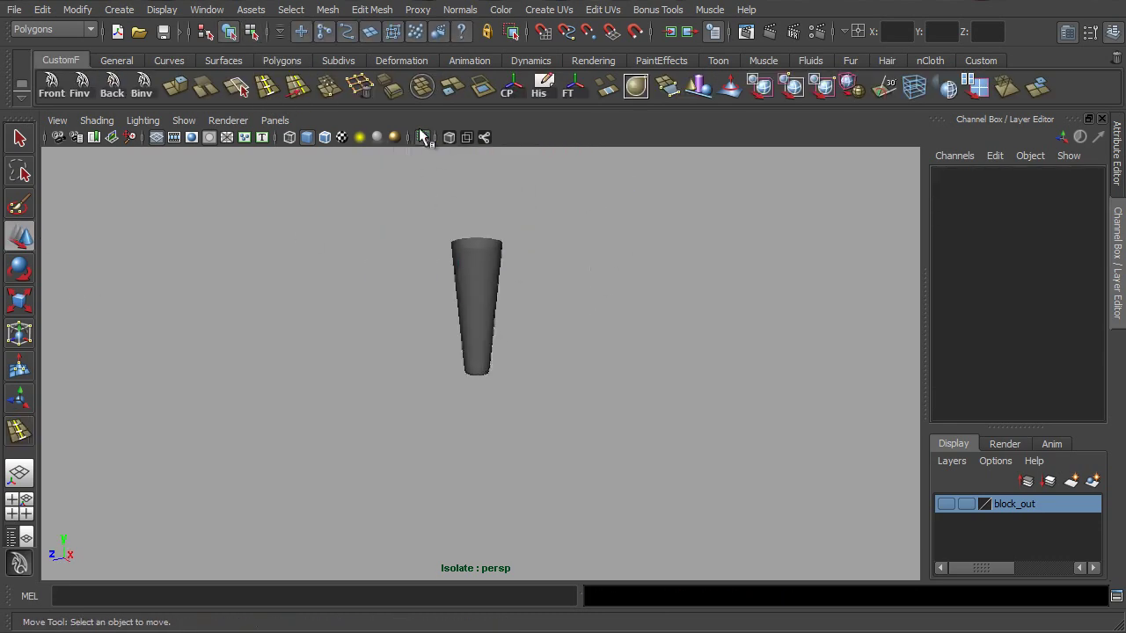
{"action": "left_click", "coordinate": [422, 138]}
- Duplicate the leg with Ctrl+D and move the copy to the rear corner in the top view
{"action": "key", "text": "space"}
{"action": "key", "text": "space"}
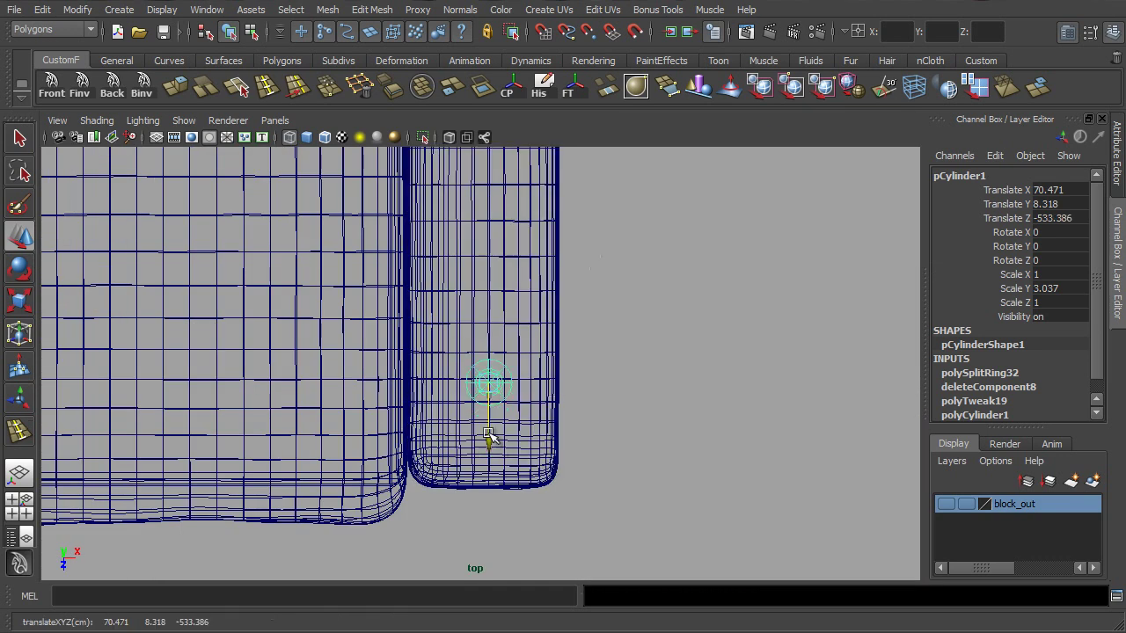
{"action": "scroll", "coordinate": [542, 378], "scroll_direction": "down", "scroll_amount": 3}
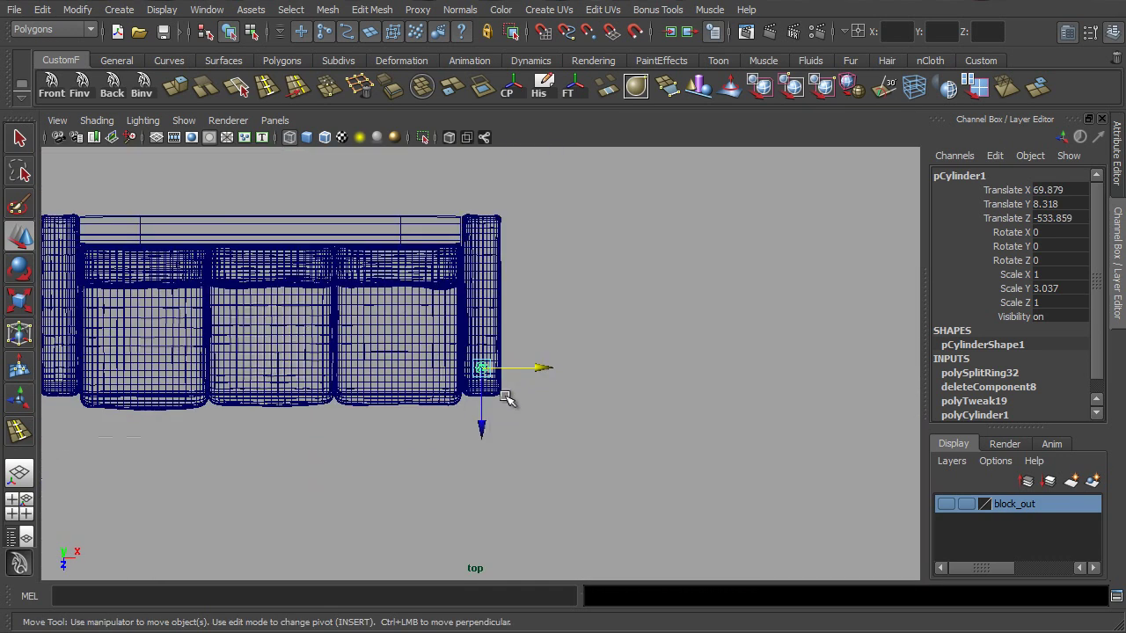
{"action": "key", "text": "ctrl+d"}
{"action": "left_click_drag", "start_coordinate": [481, 427], "coordinate": [481, 365]}
{"action": "left_click", "coordinate": [531, 419]}
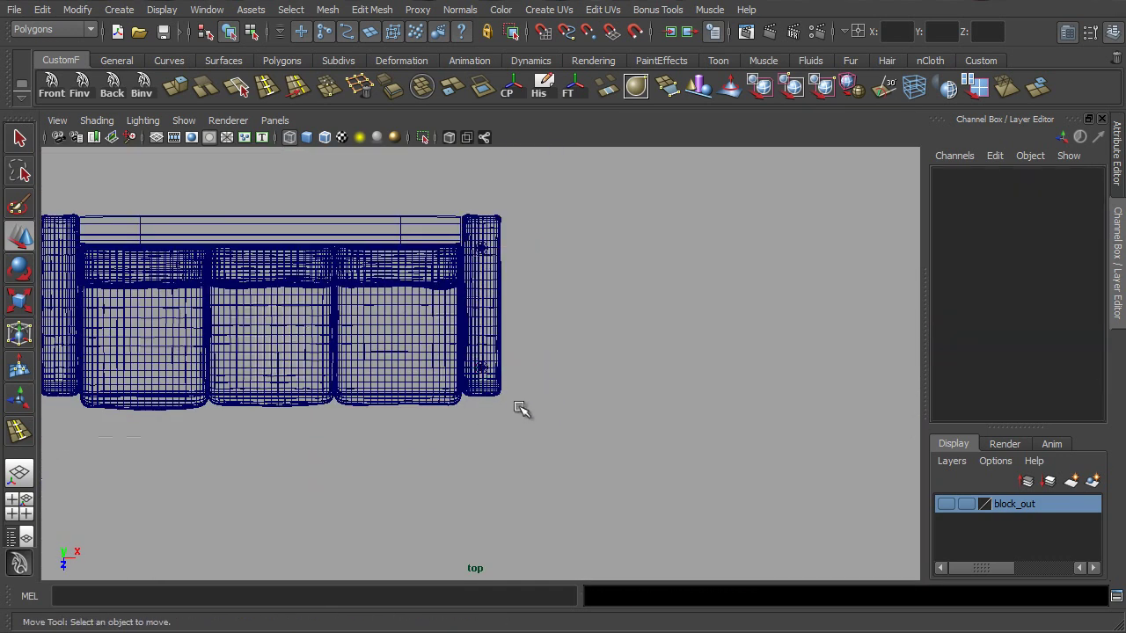
- Select the two right-side legs and move the copies under the left armrest
{"action": "key", "text": "space"}
{"action": "left_click_drag", "start_coordinate": [796, 414], "coordinate": [873, 475]}
{"action": "key", "text": "space"}
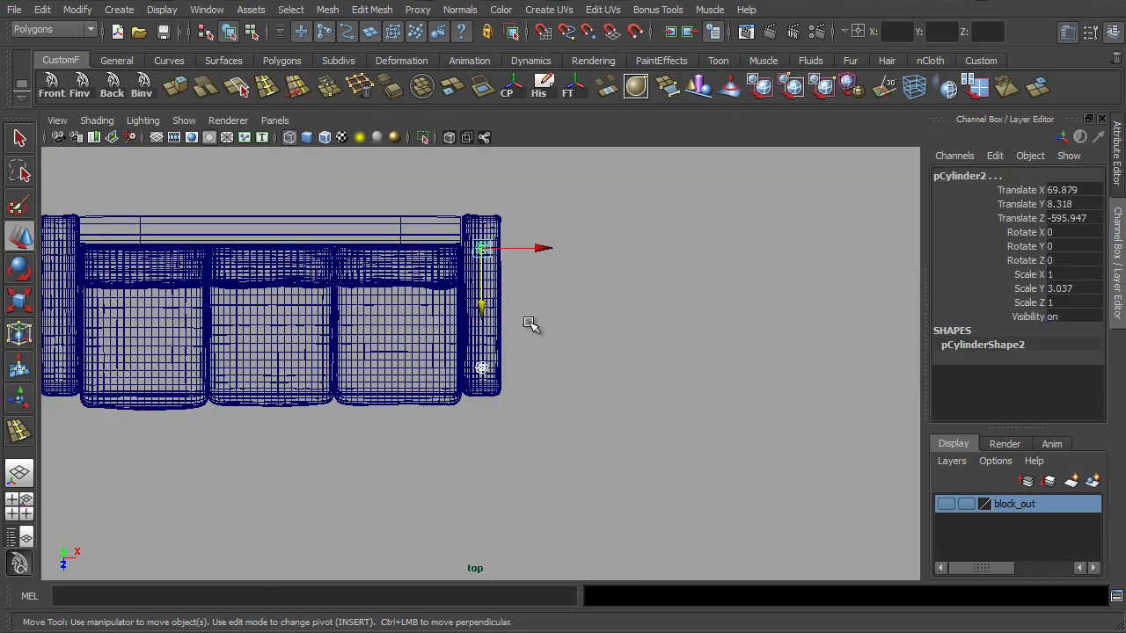
{"action": "left_click_drag", "start_coordinate": [545, 261], "coordinate": [251, 247]}
{"action": "middle_click_drag", "start_coordinate": [252, 247], "coordinate": [503, 248], "text": "alt"}
{"action": "left_click_drag", "start_coordinate": [502, 248], "coordinate": [425, 253]}
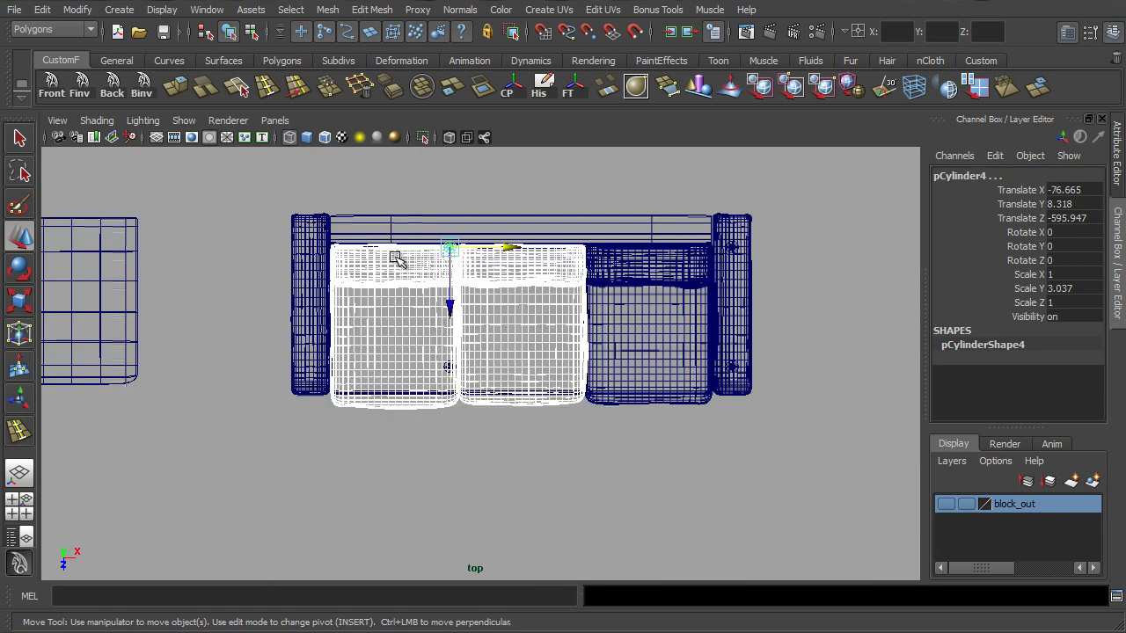
- Marquee-select all sofa parts in perspective and group them into group1 with Ctrl+G
{"action": "key", "text": "space"}
{"action": "key", "text": "space"}
{"action": "left_click_drag", "start_coordinate": [648, 269], "coordinate": [340, 297], "text": "alt"}
{"action": "right_click_drag", "start_coordinate": [340, 297], "coordinate": [522, 251], "text": "alt"}
{"action": "left_click", "coordinate": [556, 403]}
{"action": "left_click_drag", "start_coordinate": [556, 403], "coordinate": [440, 360], "text": "alt"}
{"action": "mouse_move", "coordinate": [313, 259]}
{"action": "left_mouse_down"}
{"action": "mouse_move", "coordinate": [567, 402]}
{"action": "mouse_move", "coordinate": [528, 366]}
{"action": "left_mouse_up"}
{"action": "key", "text": "ctrl+g"}
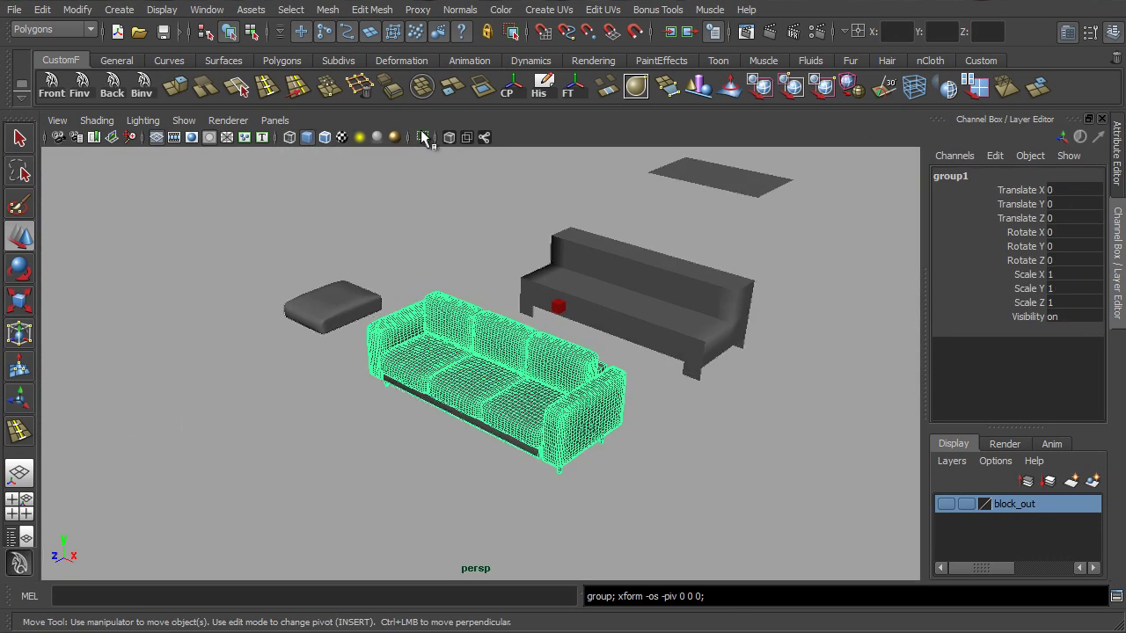
- Rename the sofa group to sofa_grp in the Channel Box
{"action": "left_click_drag", "start_coordinate": [616, 423], "coordinate": [683, 372], "text": "alt"}
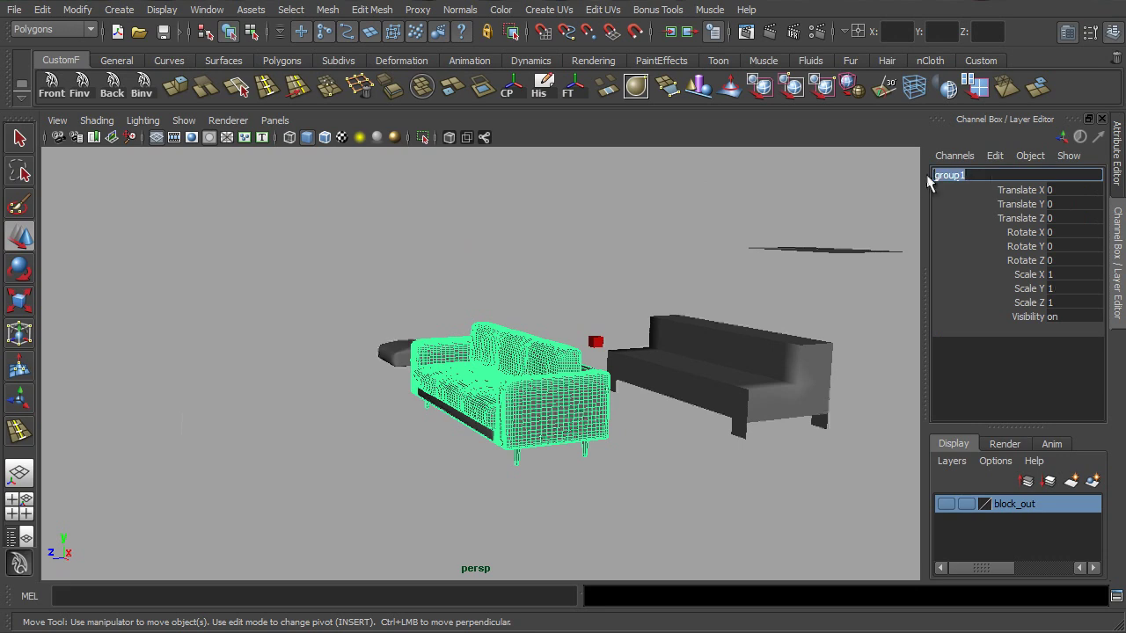
{"action": "type", "text": "sofa_grp"}
{"action": "key", "text": "Return"}
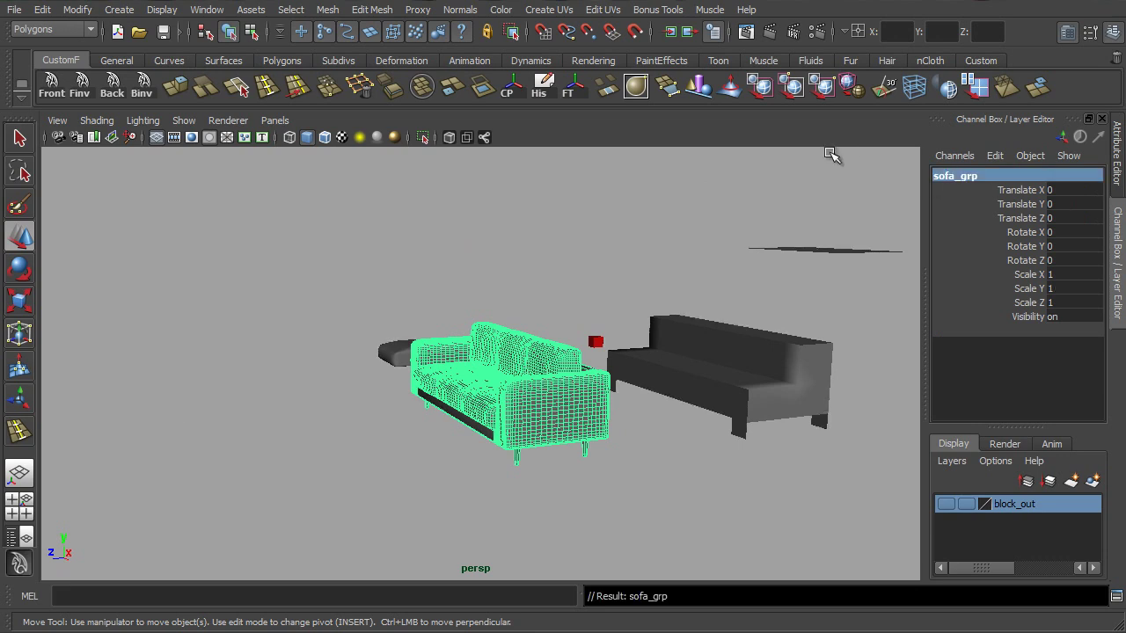
- Turn on the block_out layer and move sofa_grp along Z into the room
{"action": "left_click", "coordinate": [945, 504]}
{"action": "left_click_drag", "start_coordinate": [428, 361], "coordinate": [182, 382]}
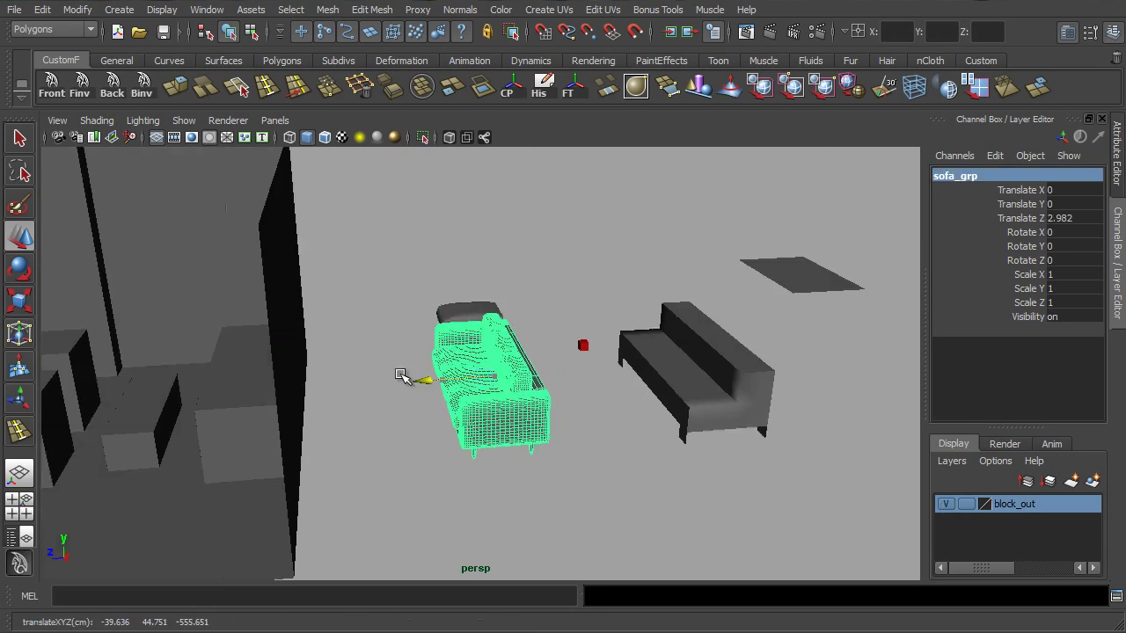
{"action": "key", "text": "space"}
{"action": "key", "text": "space"}
{"action": "scroll", "coordinate": [358, 272], "scroll_direction": "down", "scroll_amount": 5}
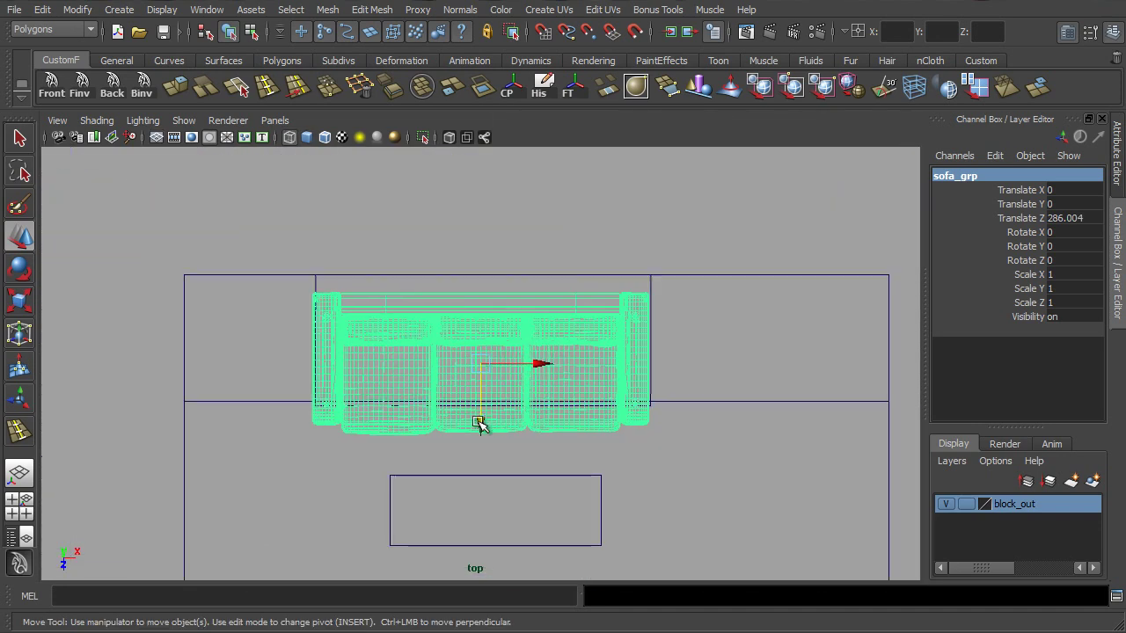
{"action": "left_click_drag", "start_coordinate": [477, 422], "coordinate": [475, 409]}
{"action": "key", "text": "space"}
{"action": "key", "text": "space"}
{"action": "left_click", "coordinate": [641, 402]}
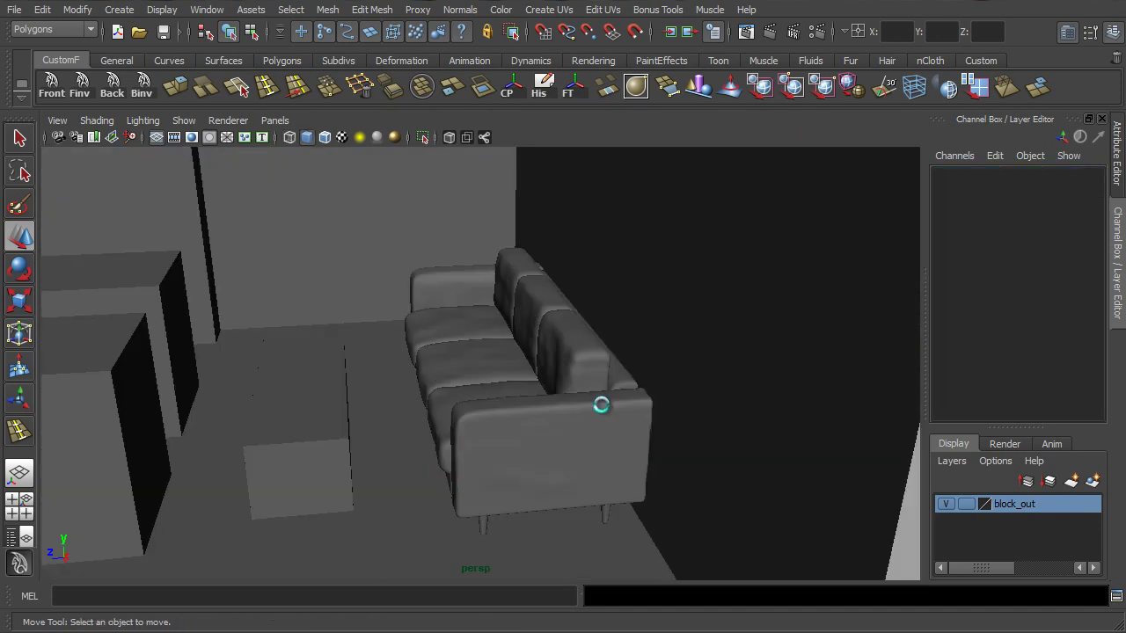
{"action": "mouse_move", "coordinate": [467, 353]}
{"action": "left_mouse_down", "text": "alt"}
{"action": "mouse_move", "coordinate": [405, 326]}
{"action": "mouse_move", "coordinate": [448, 395]}
{"action": "mouse_move", "coordinate": [447, 385]}
{"action": "left_mouse_up", "text": "alt"}
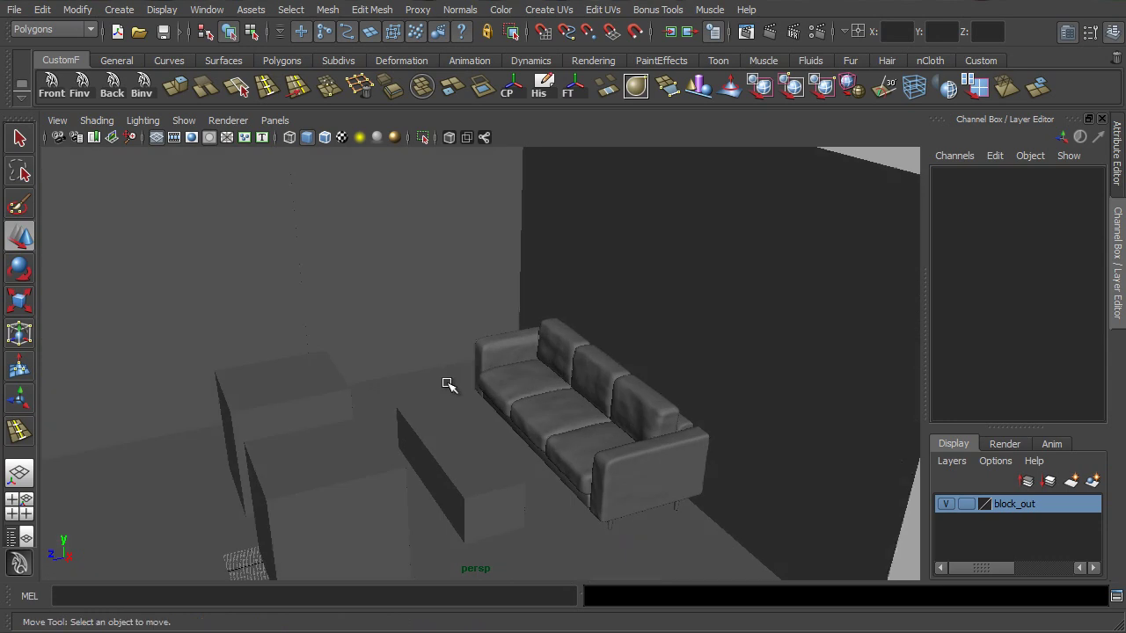